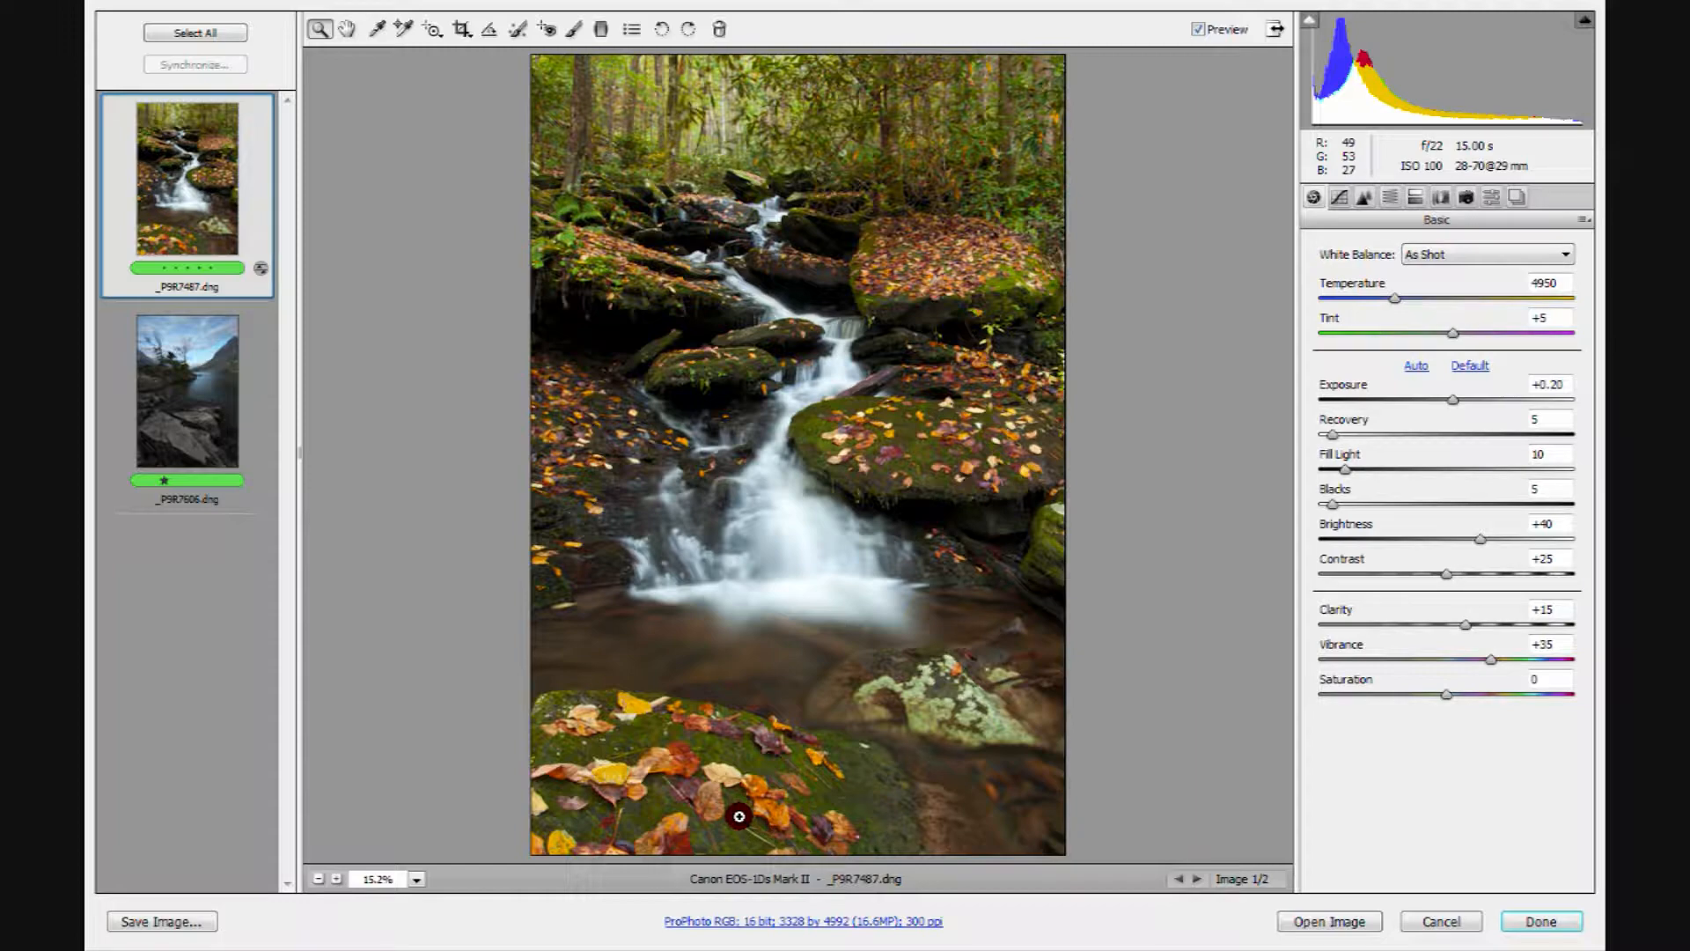
Zoom the waterfall photo to 400% and inspect the leaf edges on the mossy foreground rock for color fringing.
click(631, 819)
right_click(631, 822)
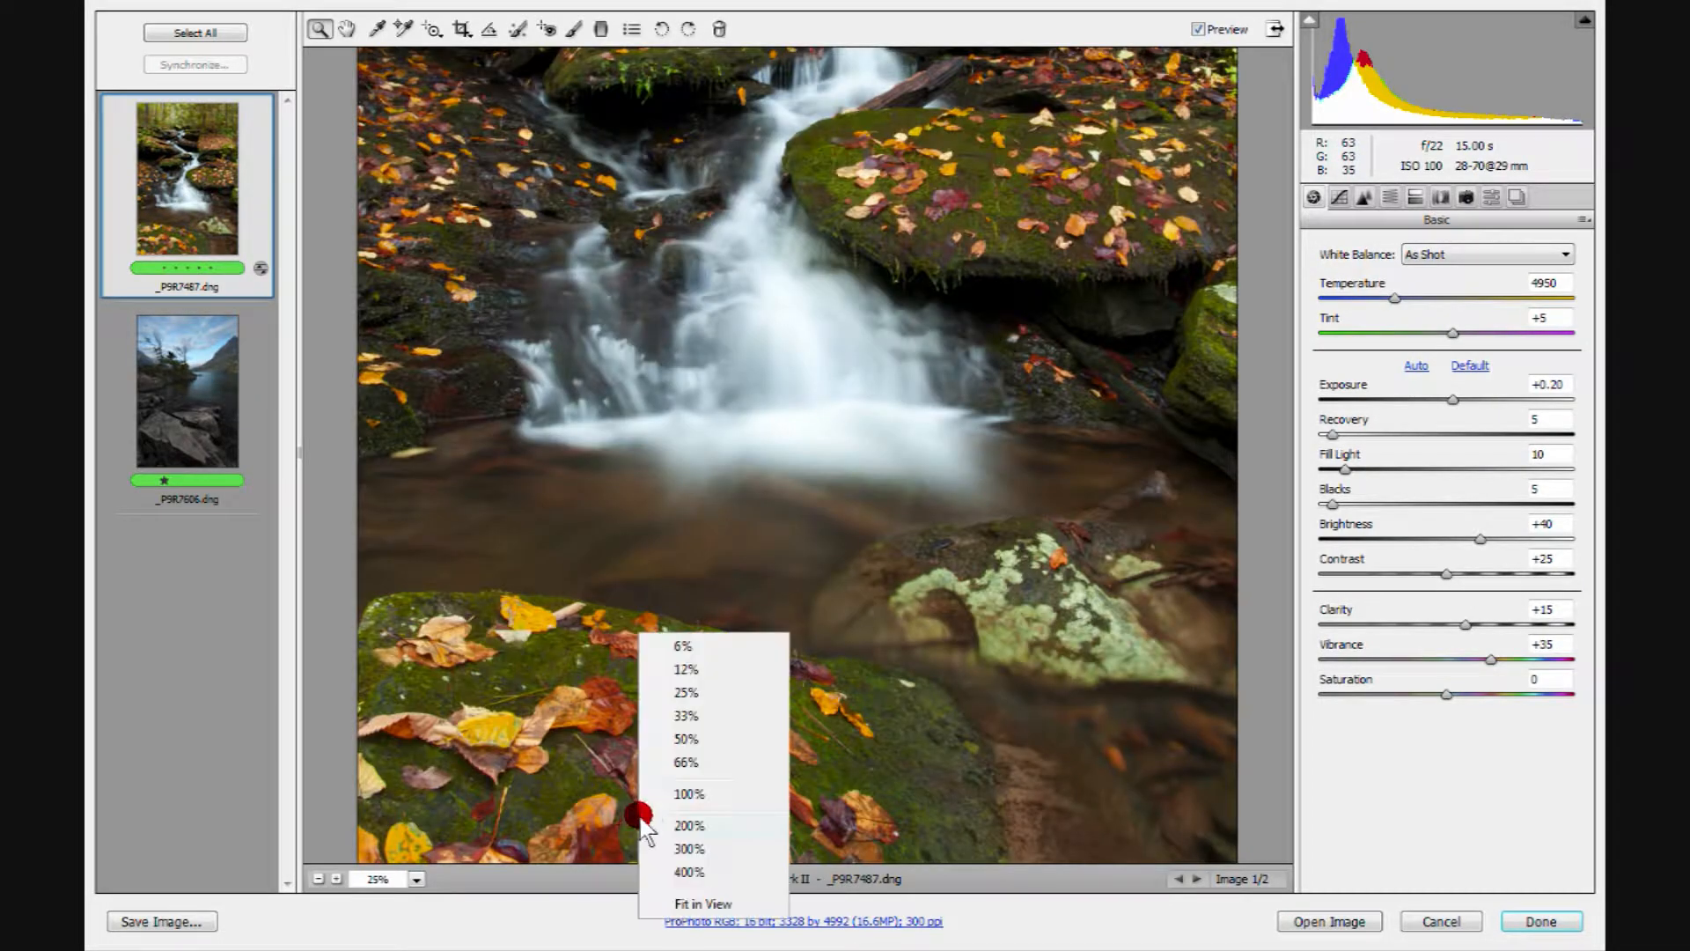
click(682, 869)
drag(600, 795, 1082, 212)
drag(518, 791, 1181, 204)
drag(1061, 4, 826, 181)
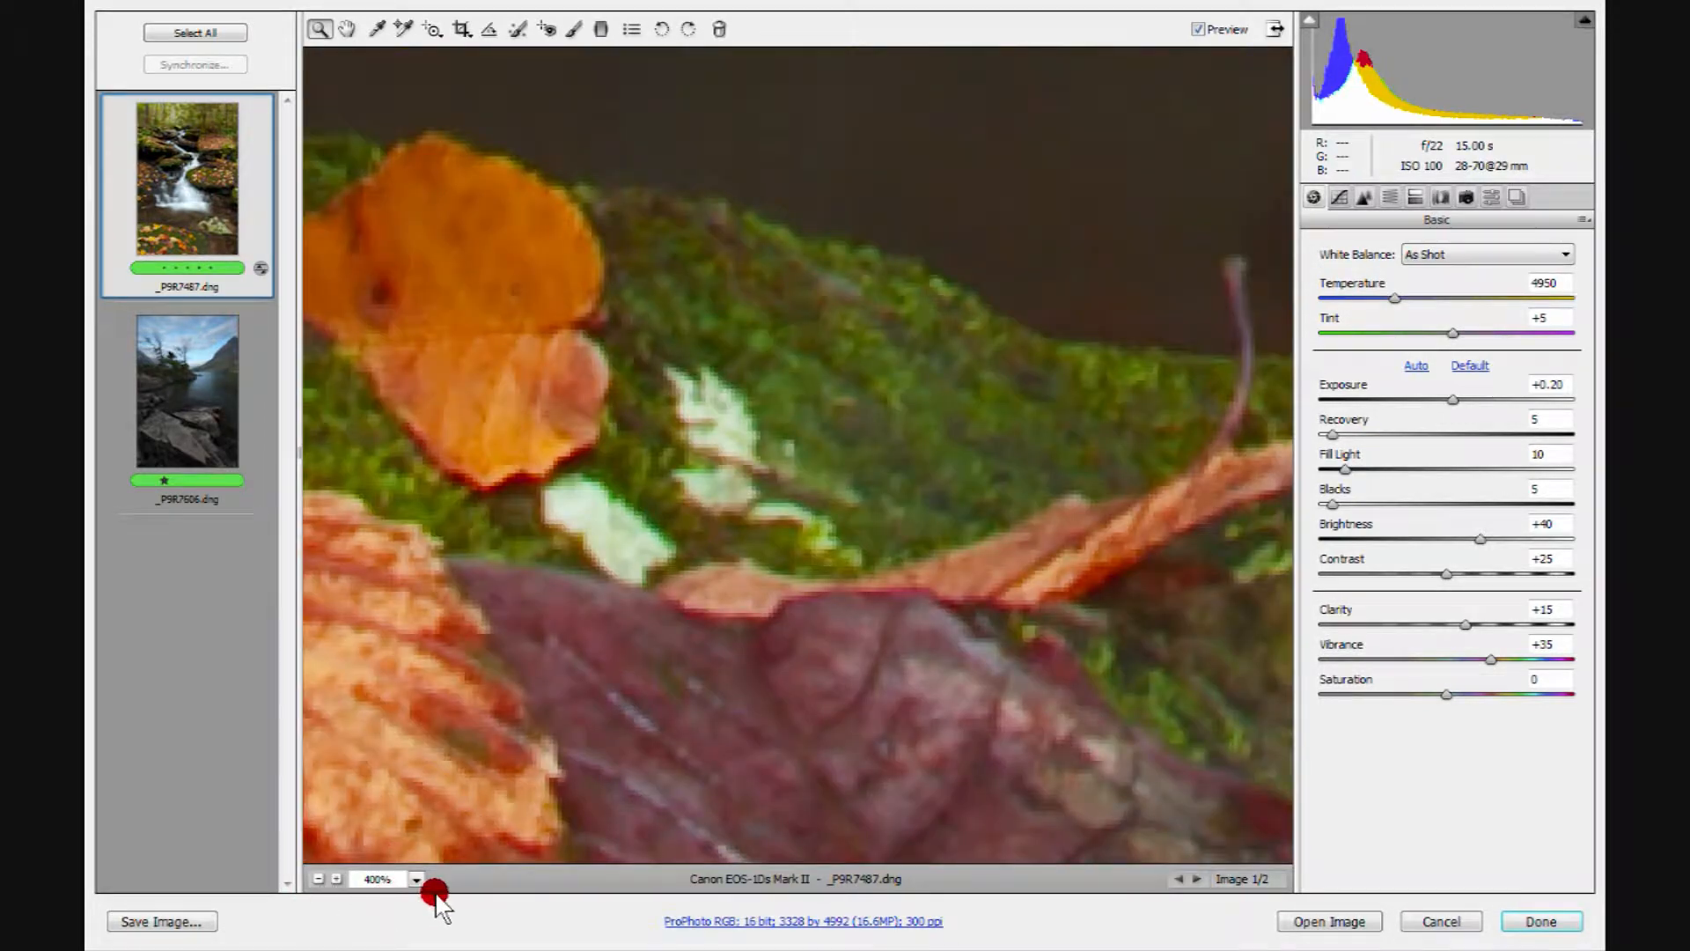
drag(581, 752, 878, 4)
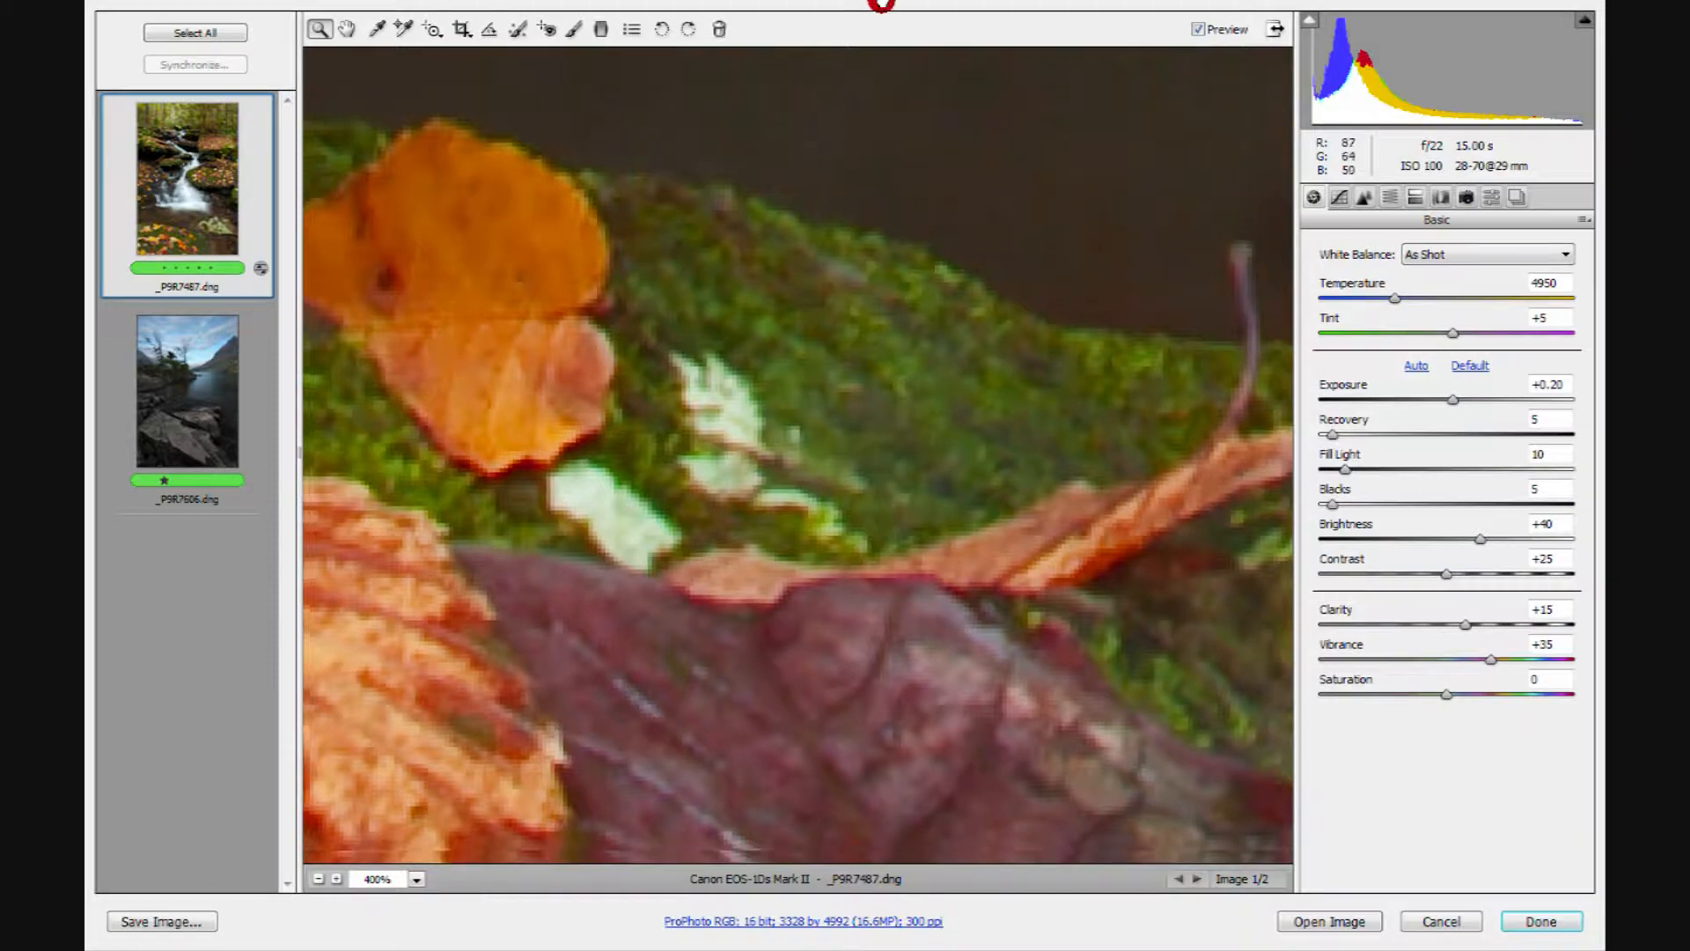
drag(911, 723, 352, 431)
drag(855, 551, 632, 374)
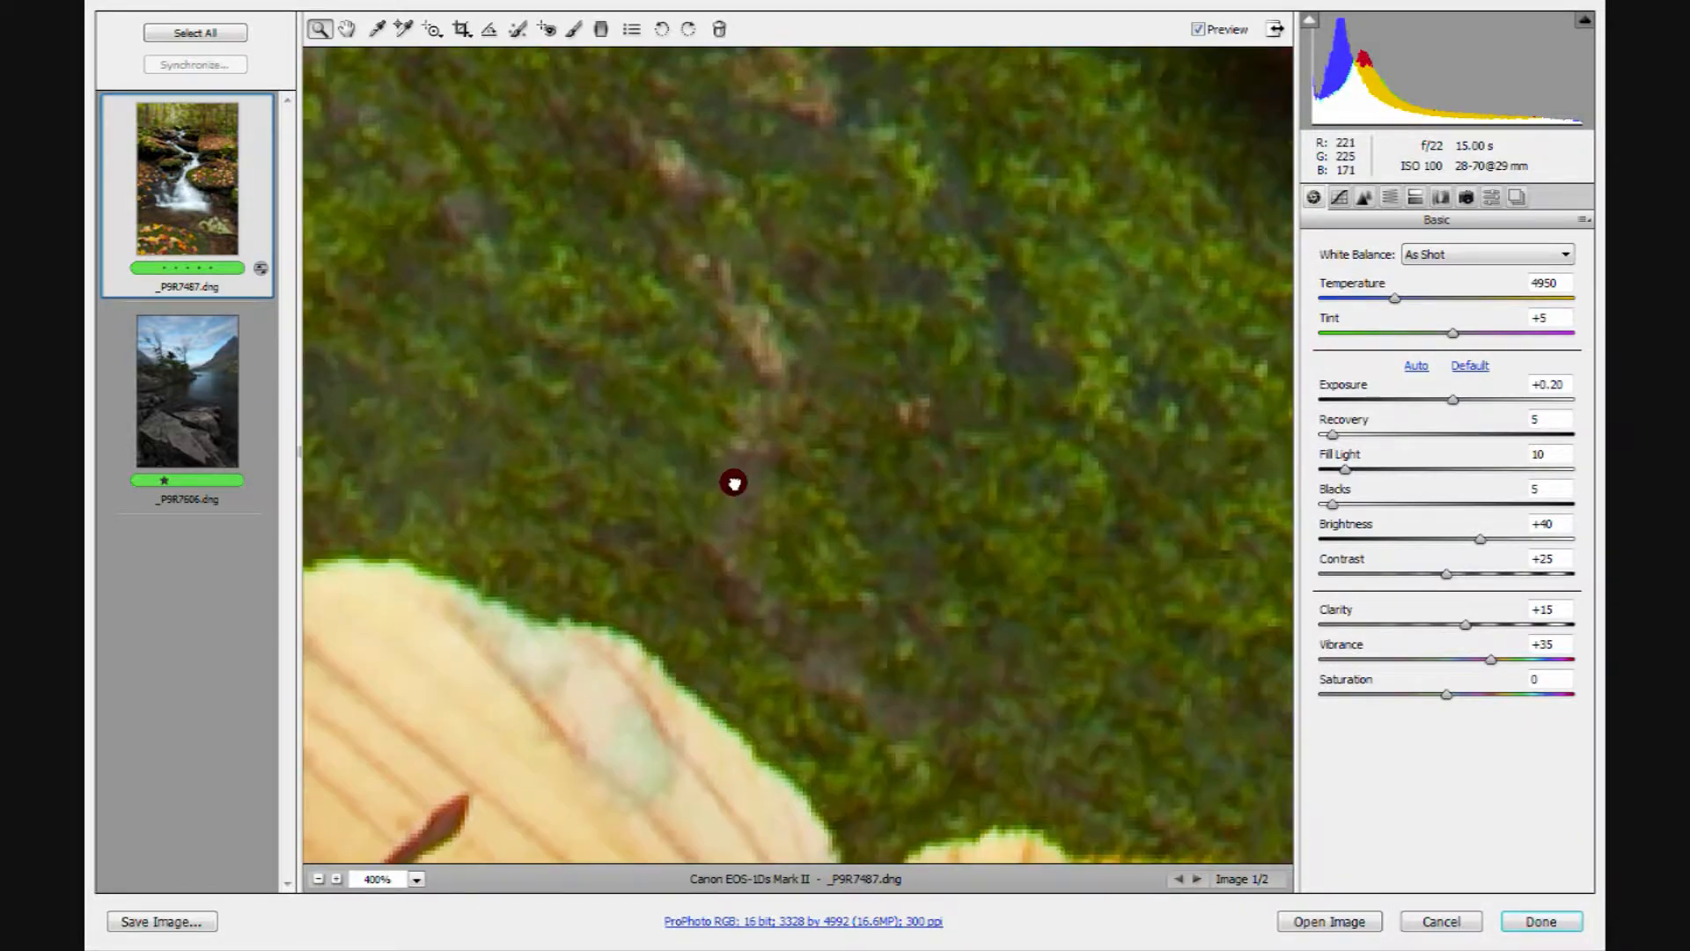
drag(713, 739, 882, 10)
drag(626, 336, 517, 295)
drag(671, 436, 652, 392)
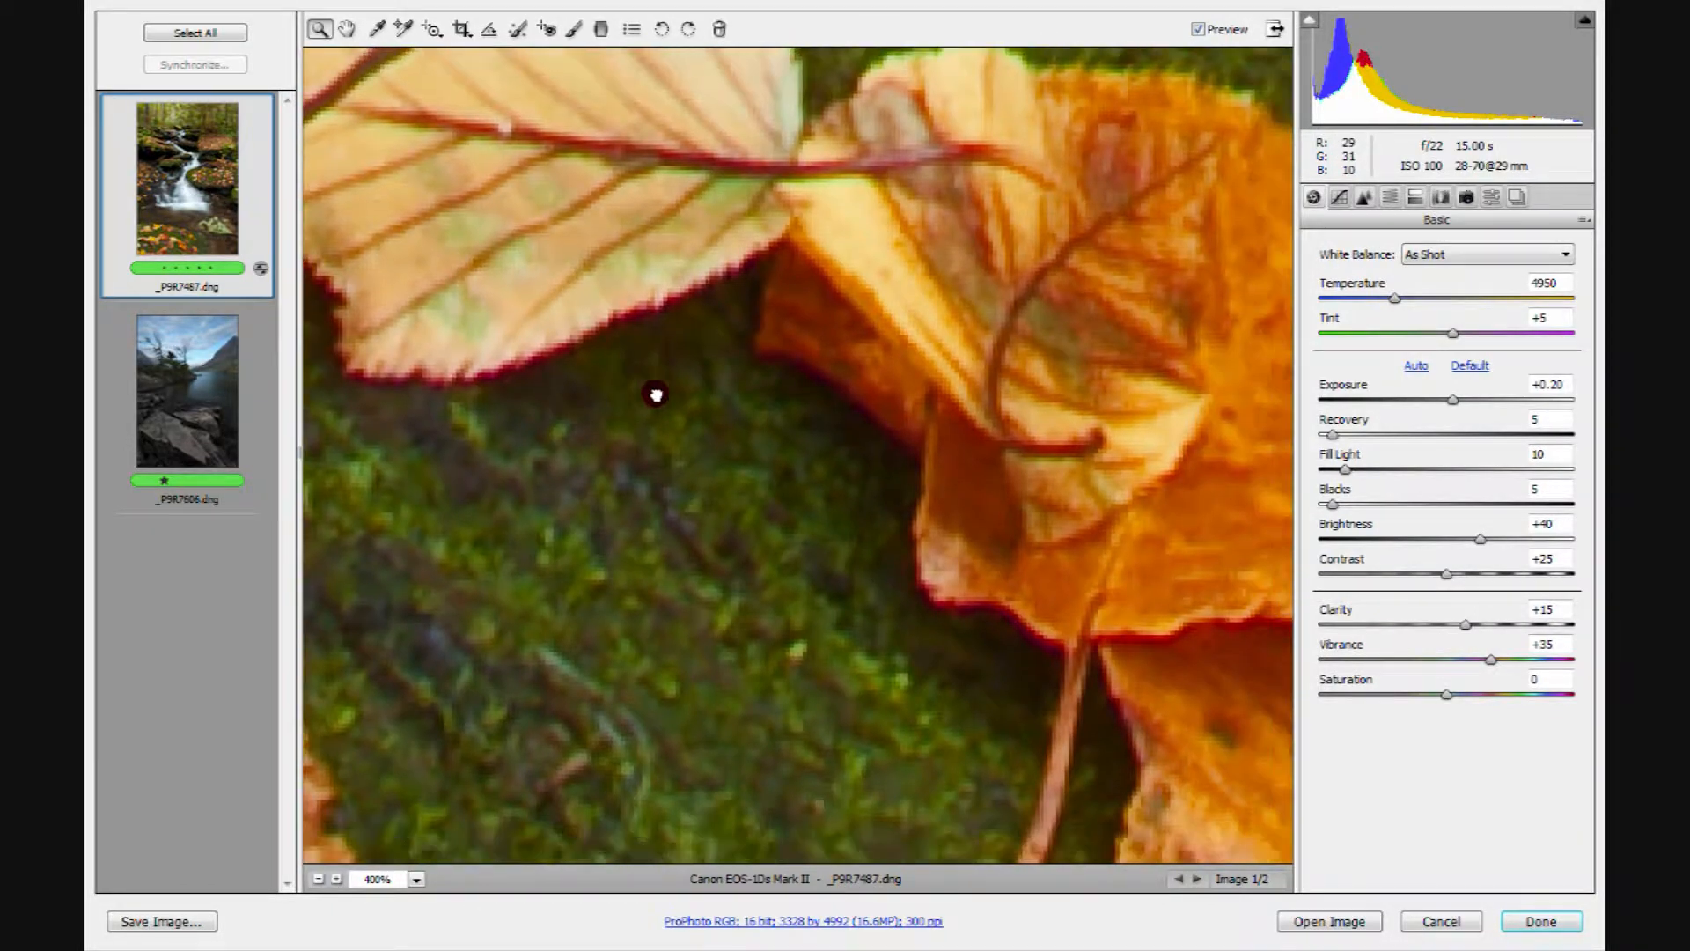
Bring up the Lens Corrections settings and examine the upper and lower edges of the fallen leaves for chromatic aberration.
click(1442, 190)
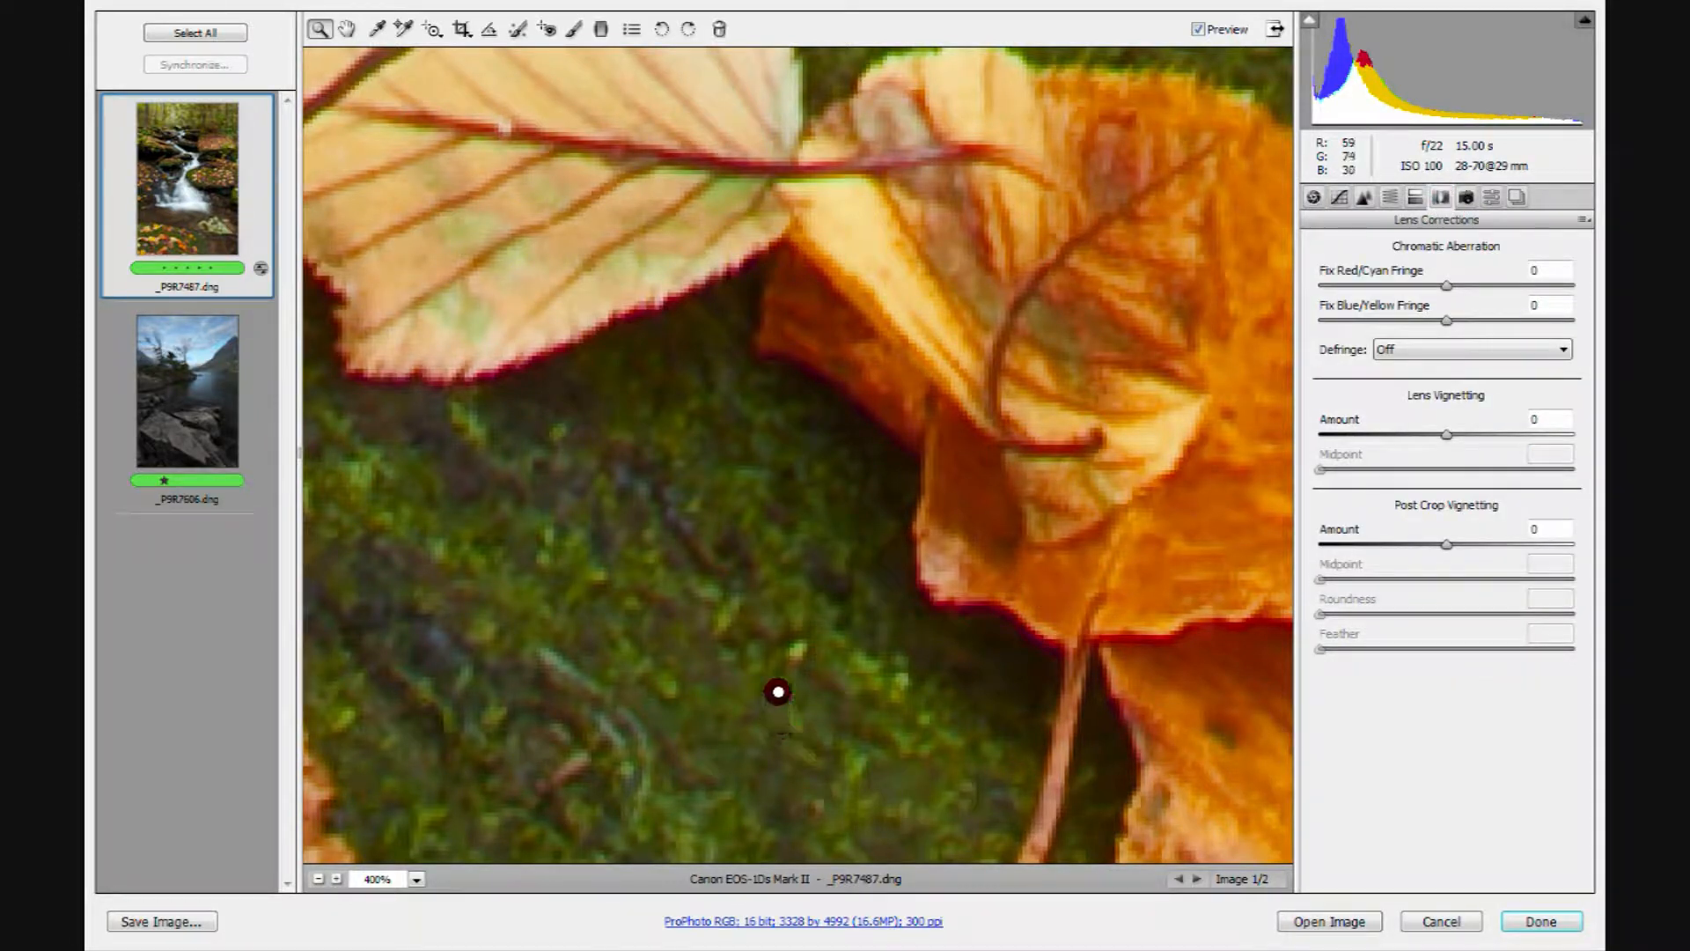
drag(632, 706, 505, 524)
drag(579, 598, 853, 467)
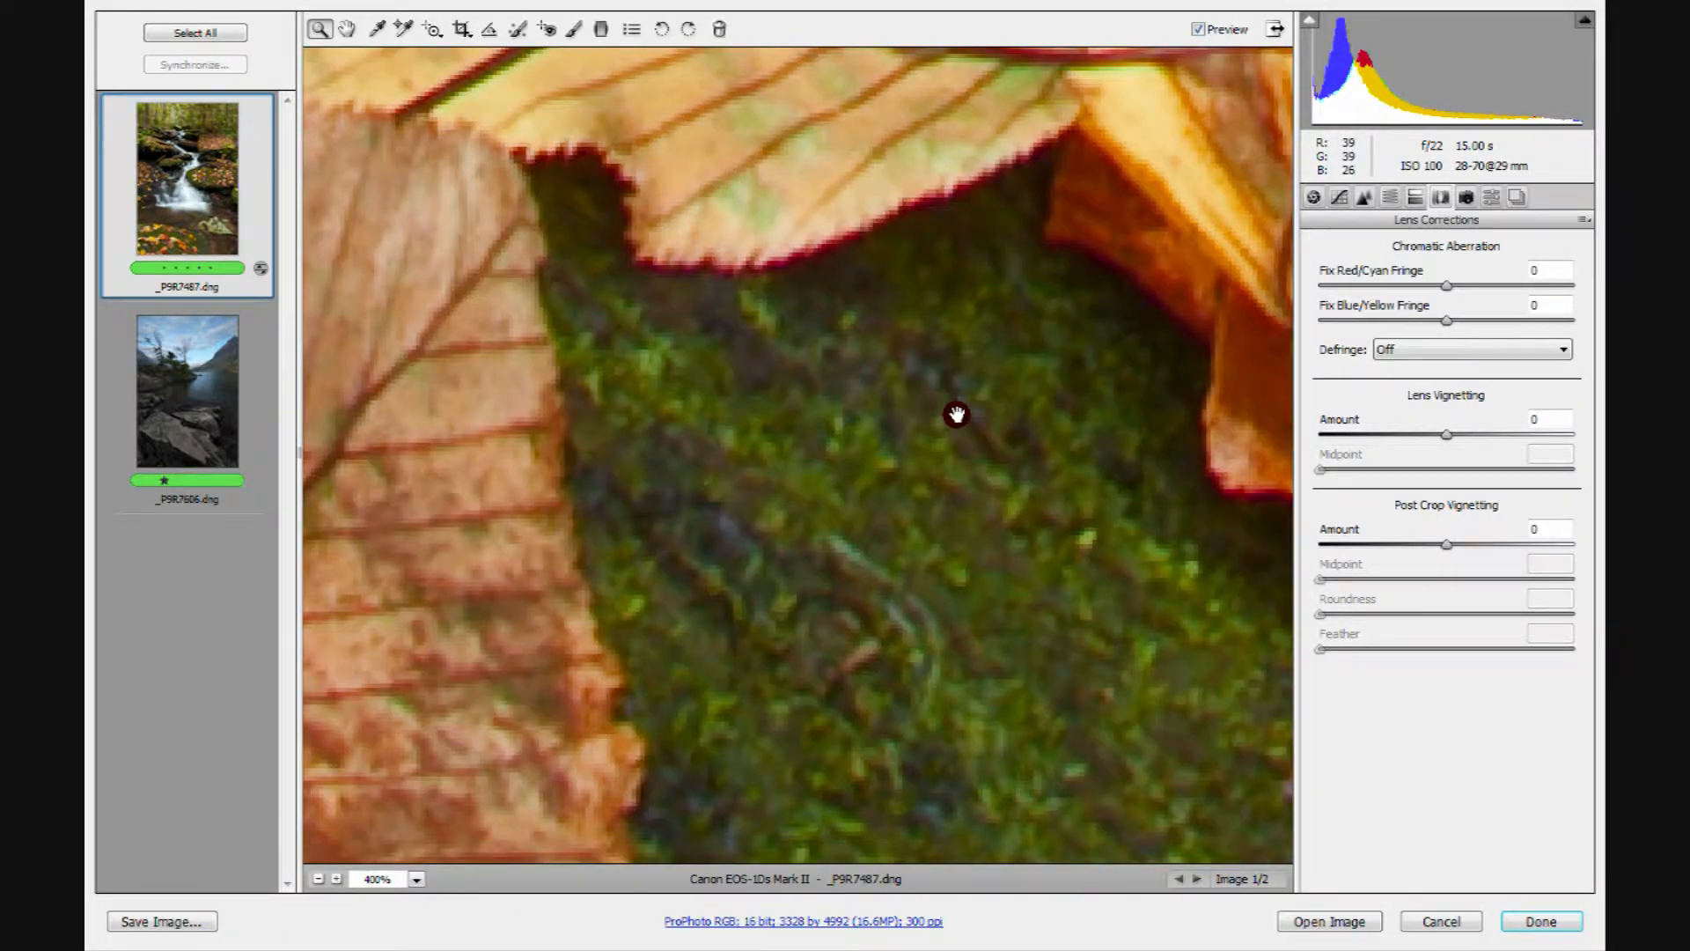
drag(954, 411, 781, 543)
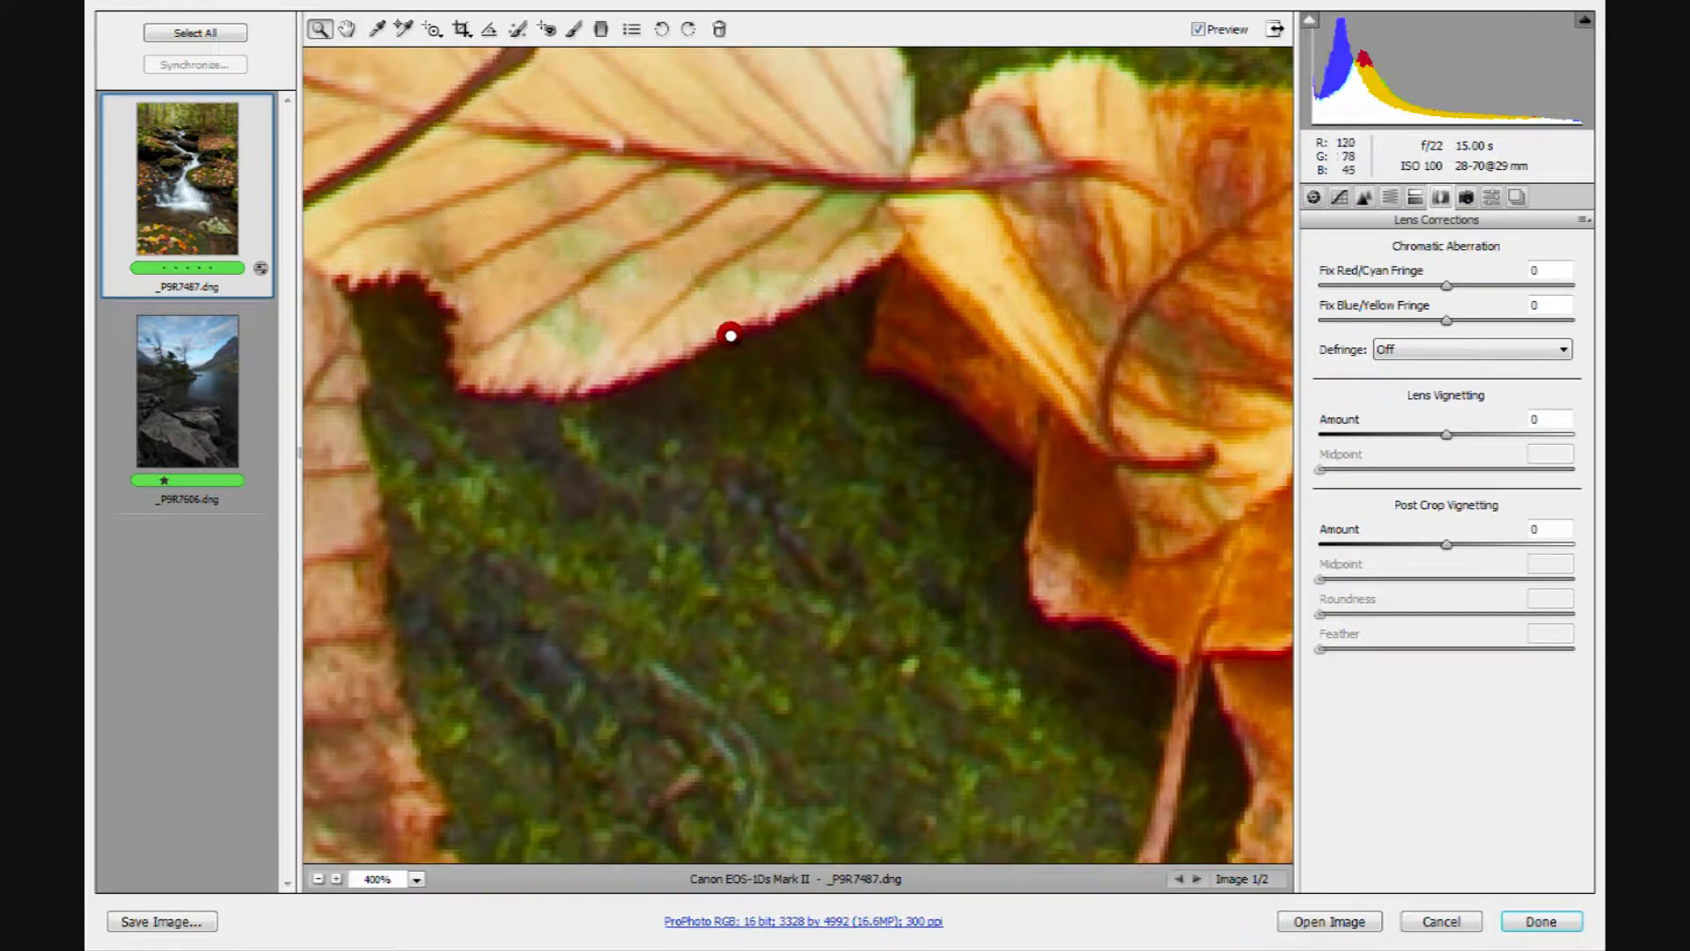
drag(1068, 346, 774, 566)
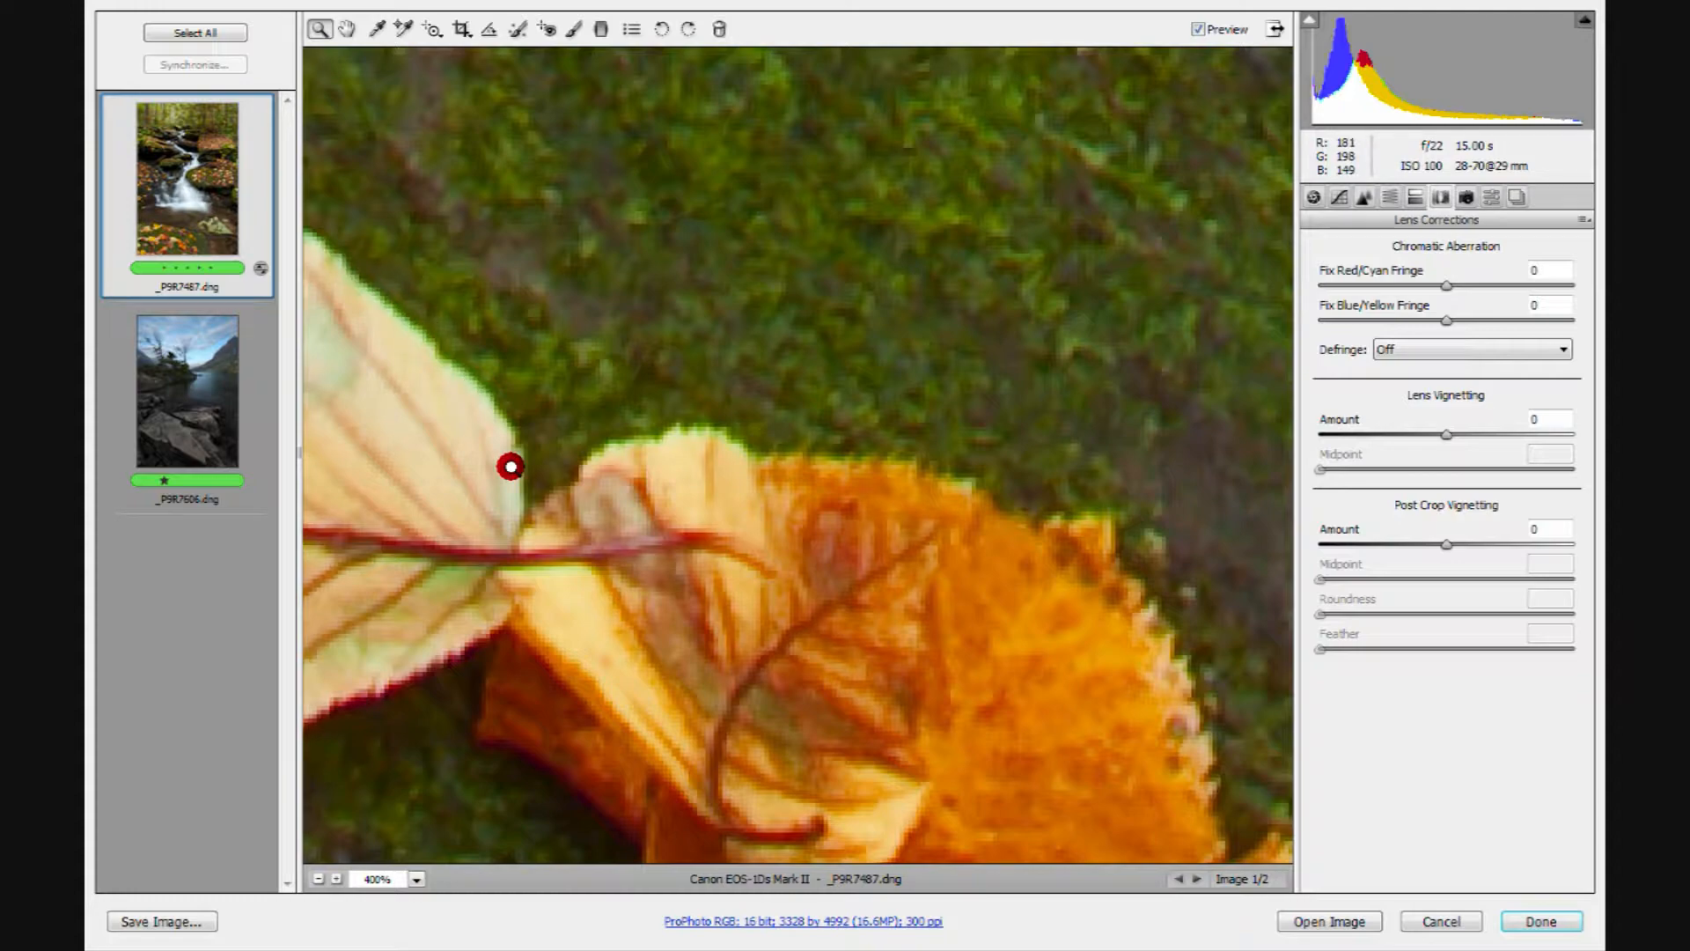
drag(546, 611, 641, 215)
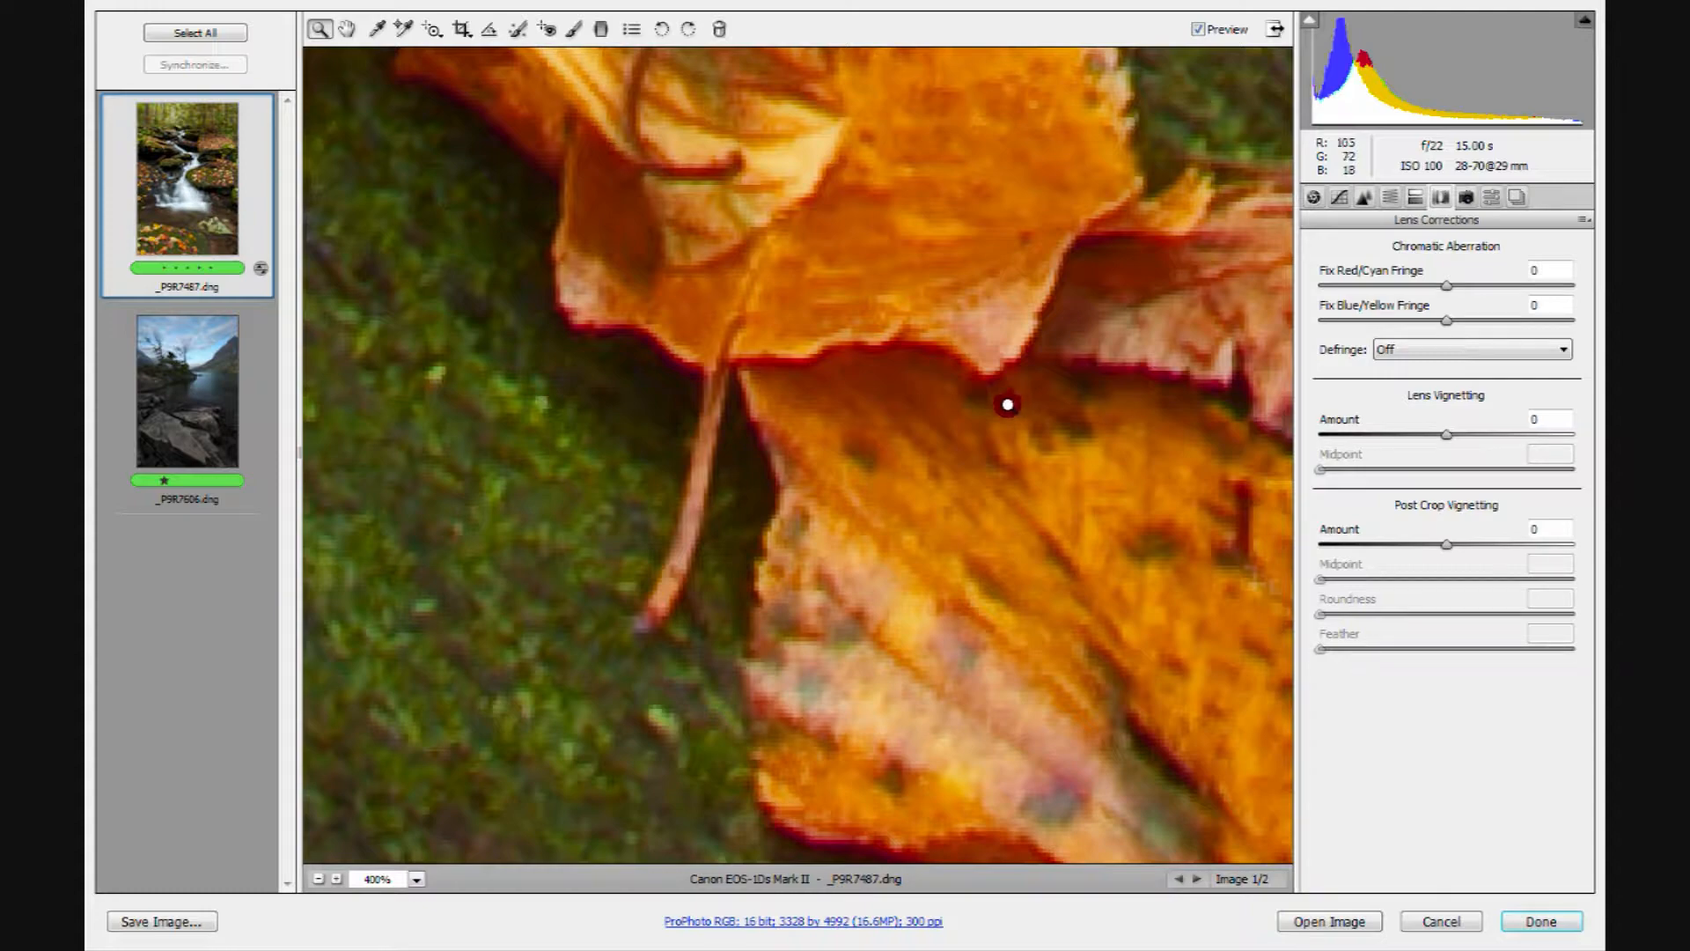
drag(816, 570, 1009, 526)
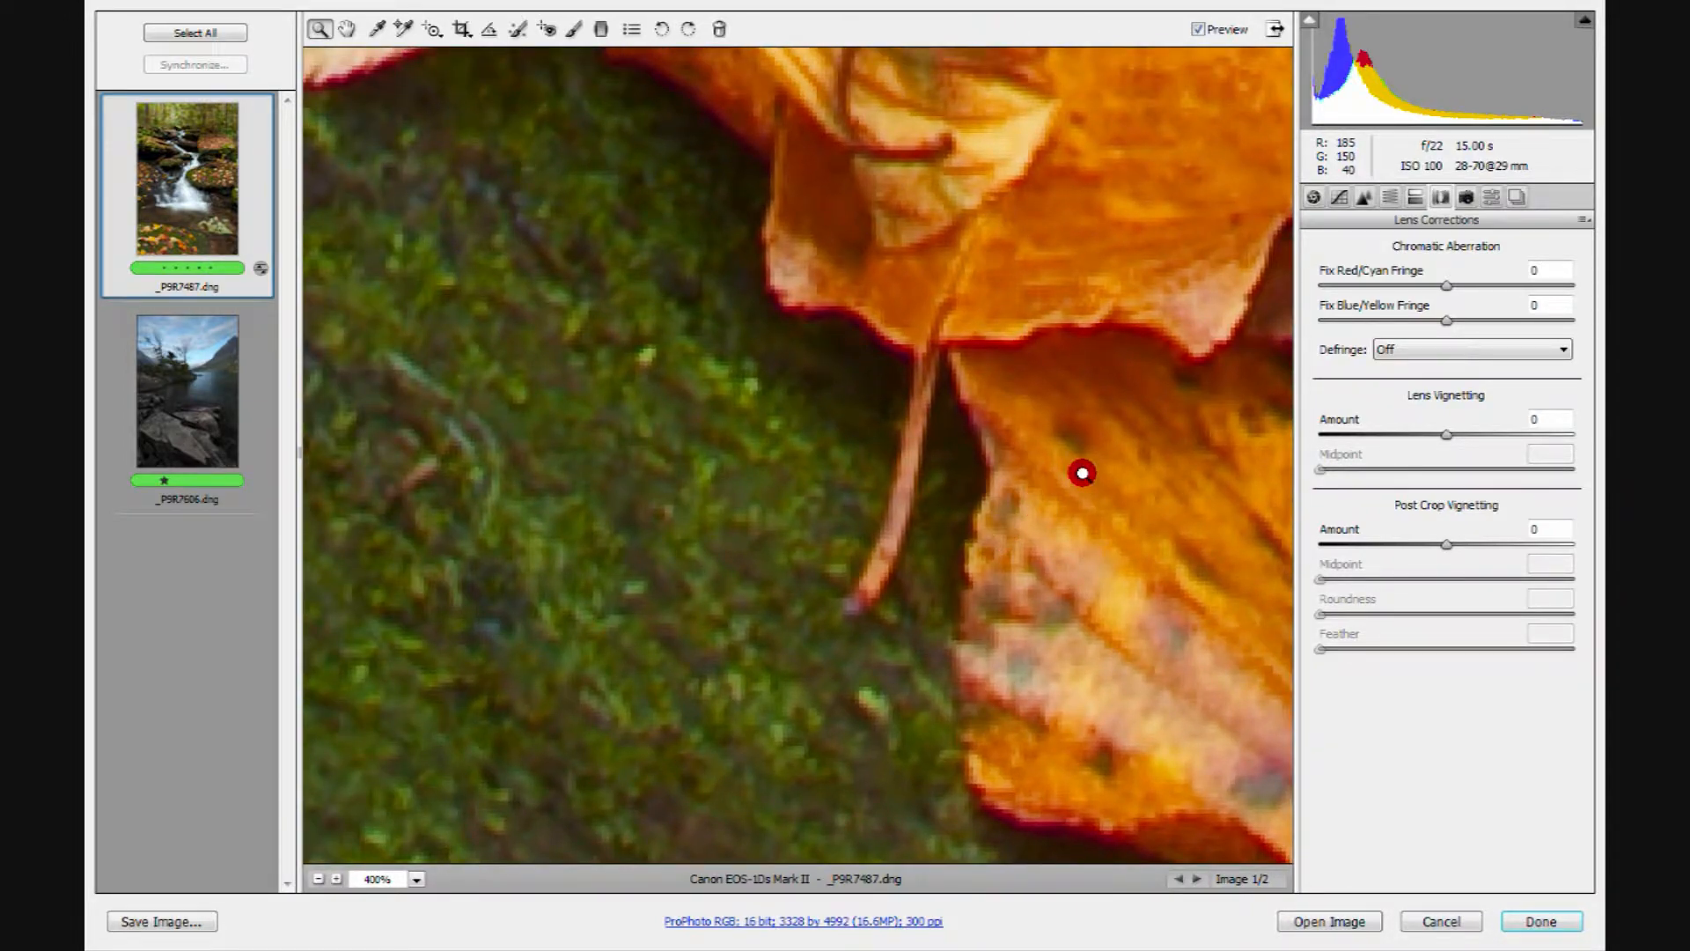
drag(562, 200, 643, 553)
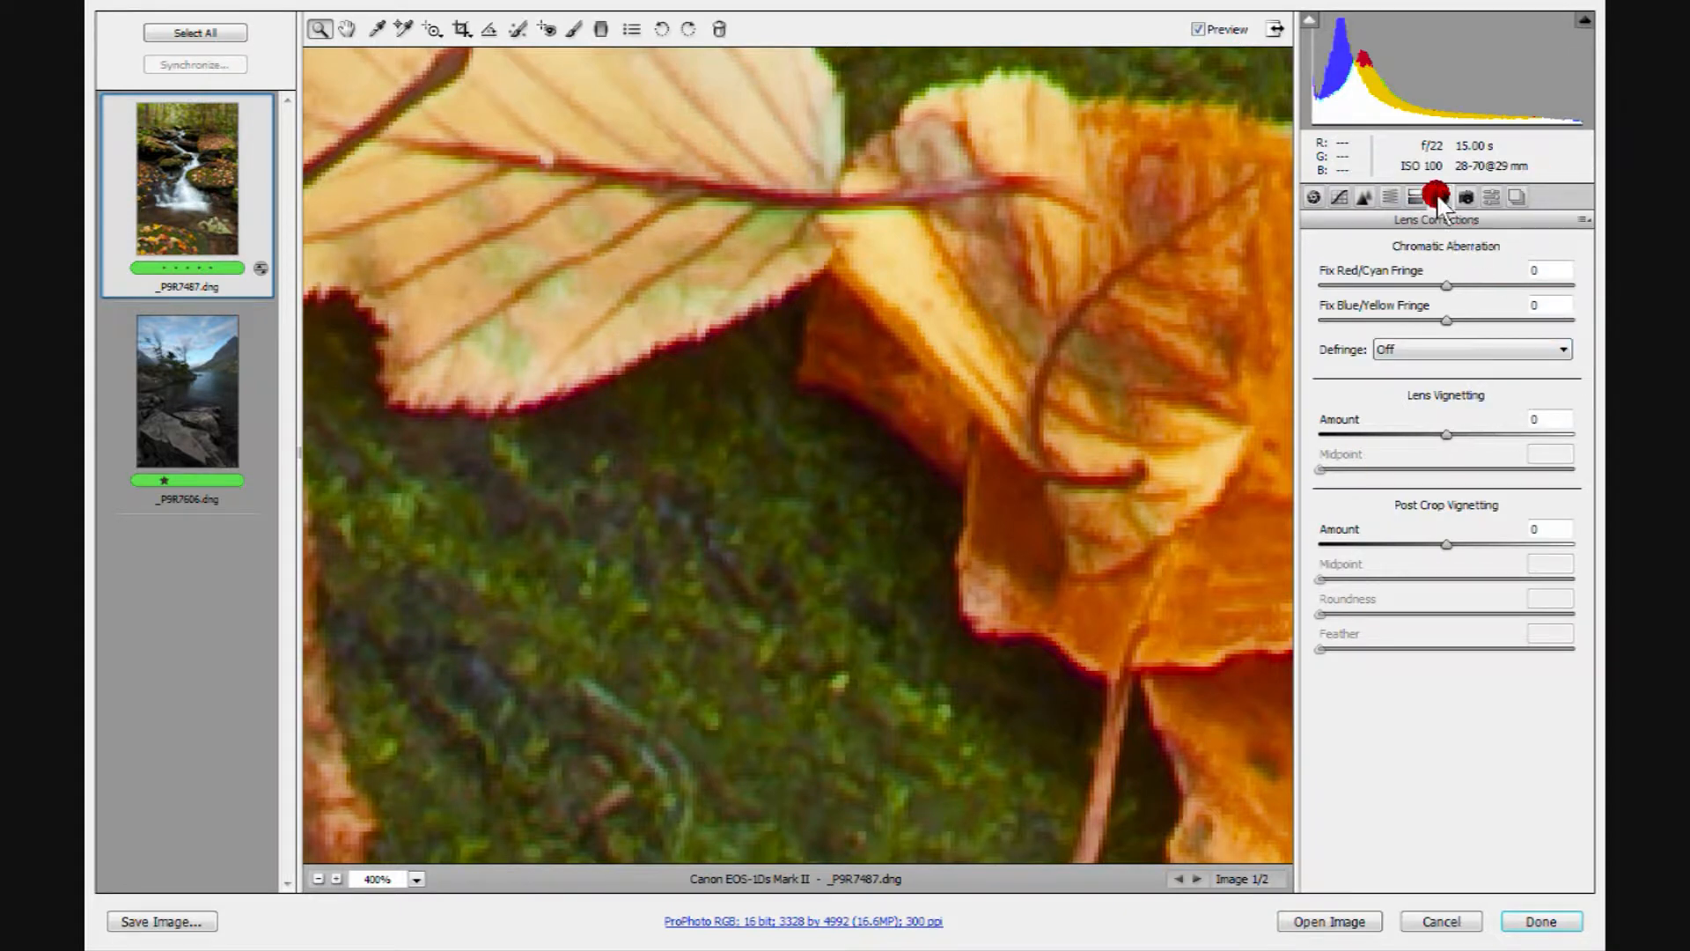
Correct the chromatic aberration with Defringe set to Highlight Edges, Fix Red/Cyan Fringe at -14 and Fix Blue/Yellow Fringe at +5.
click(1565, 350)
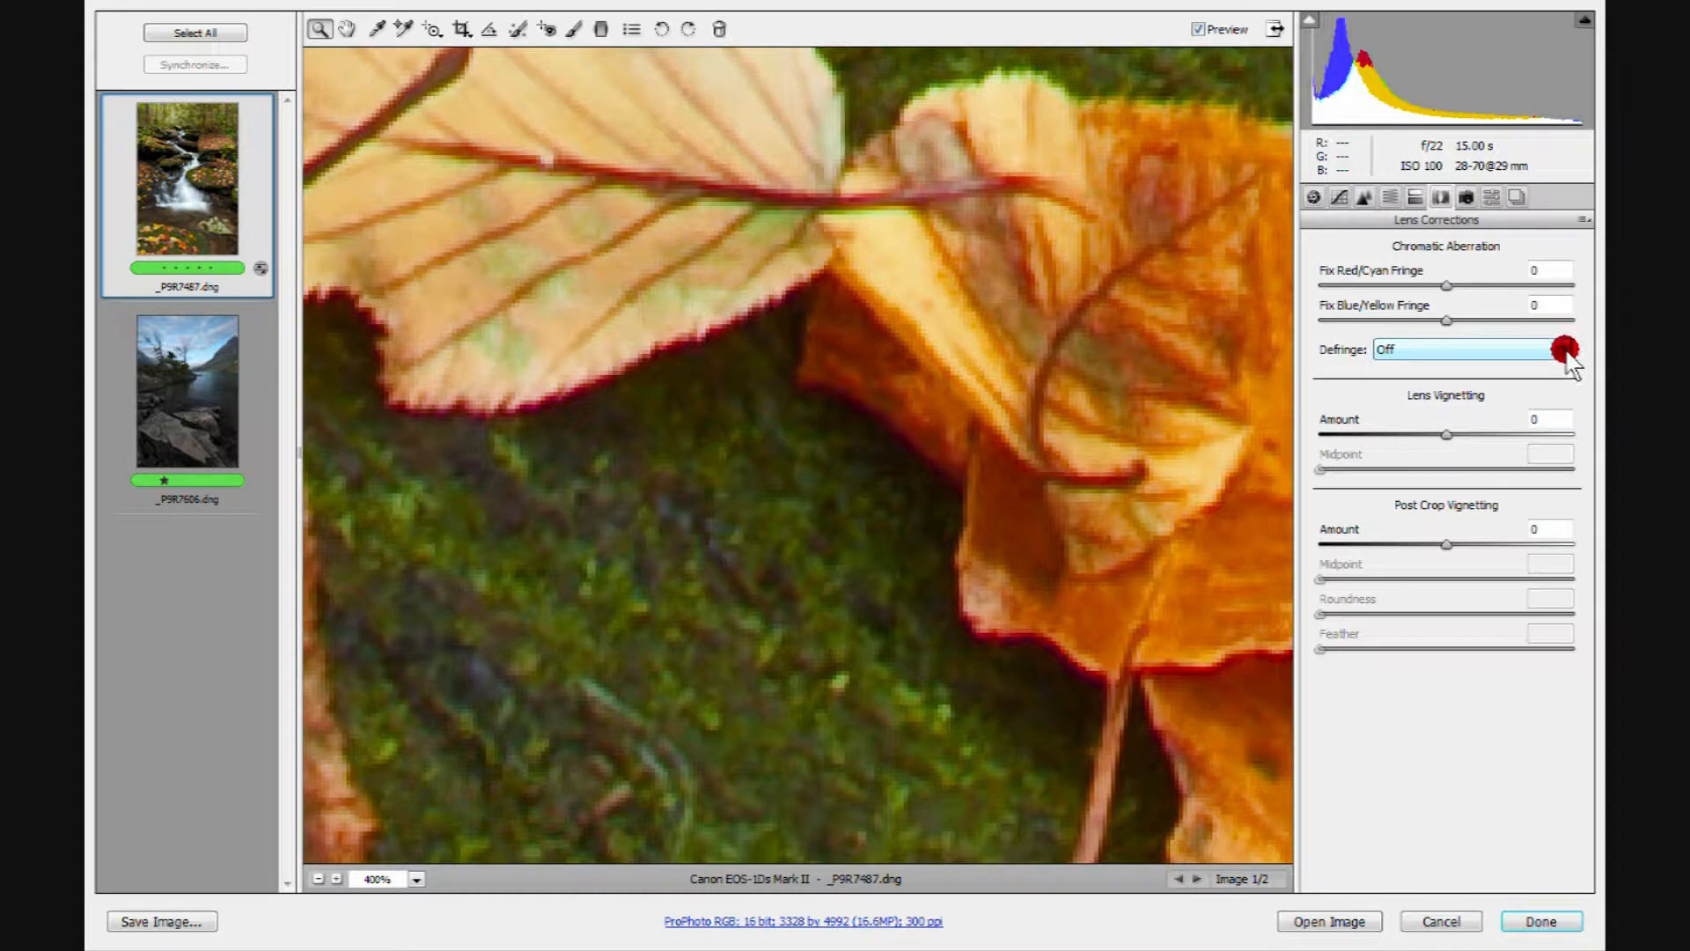
mouse_move(1568, 354)
mouse_down()
mouse_move(1407, 400)
mouse_move(1449, 384)
mouse_up()
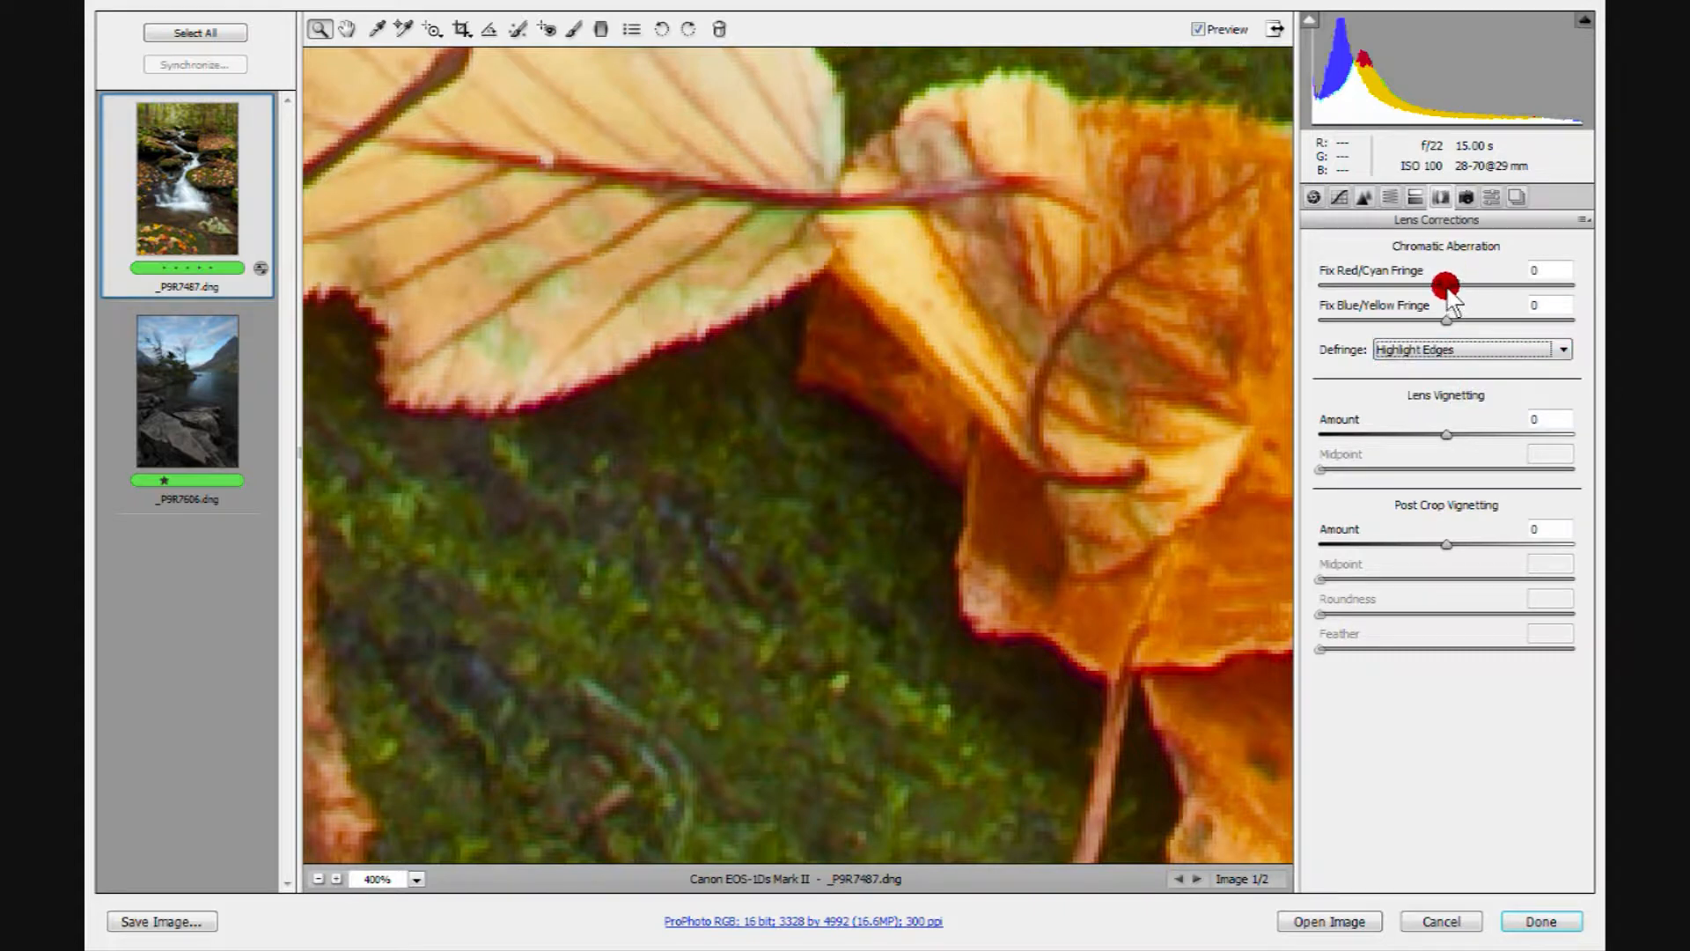
mouse_move(1446, 285)
mouse_down()
mouse_move(1270, 315)
mouse_move(1597, 286)
mouse_move(1404, 295)
mouse_move(1442, 293)
mouse_move(1428, 292)
mouse_up()
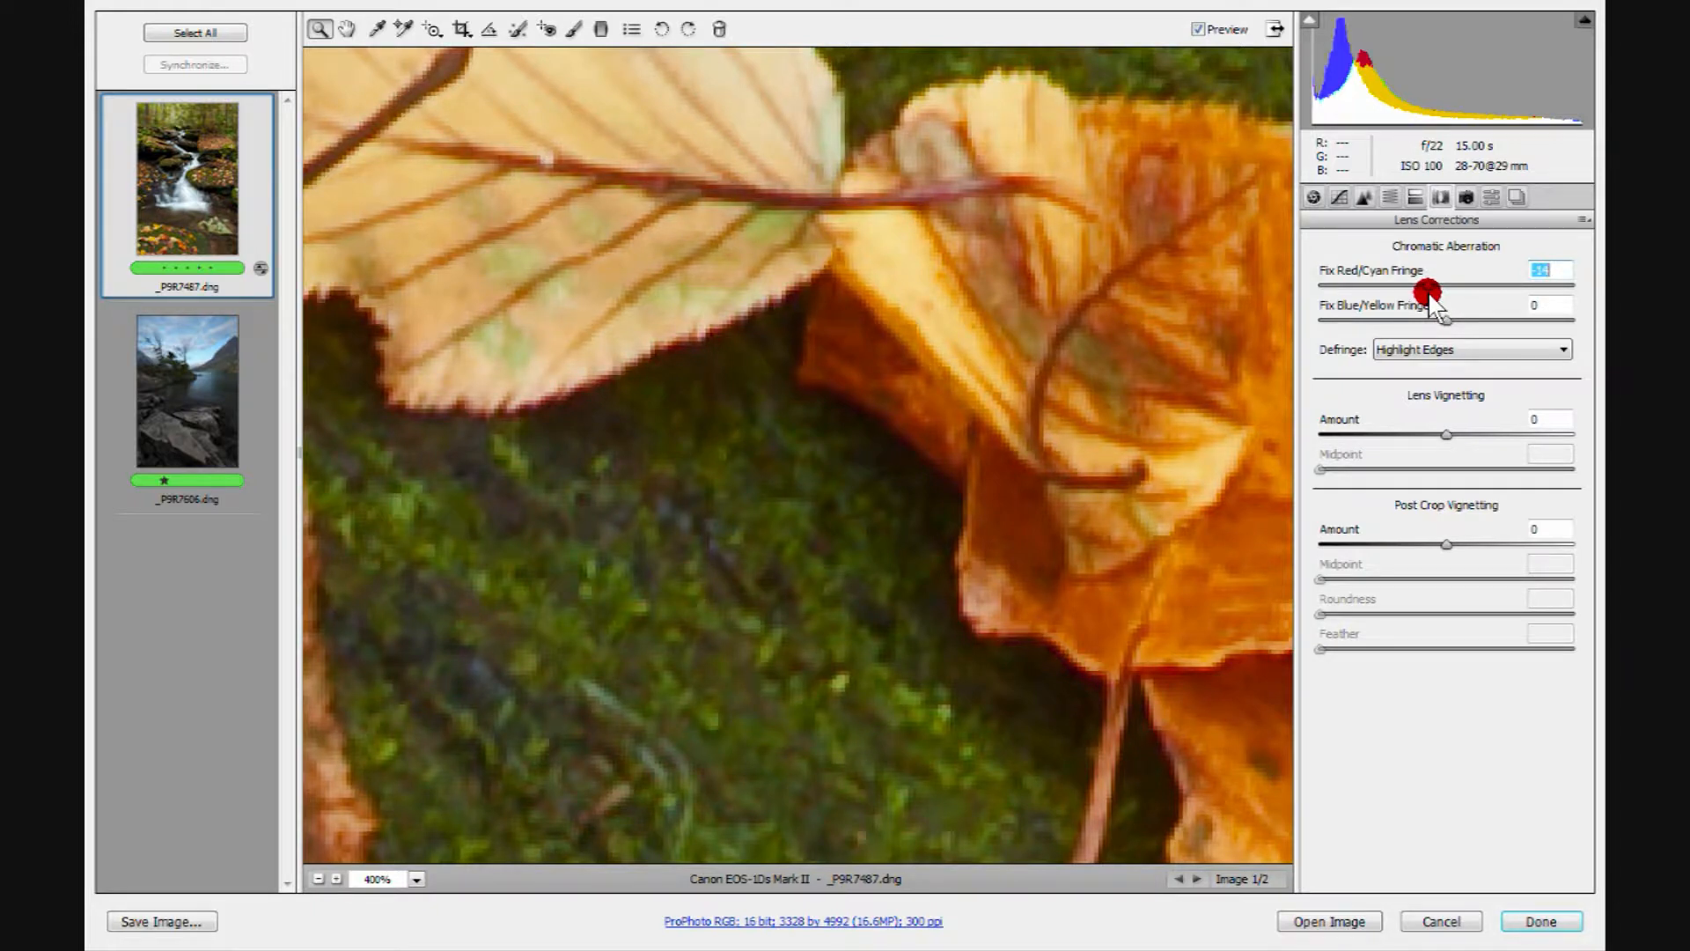
mouse_move(1445, 318)
mouse_down()
mouse_move(1600, 319)
mouse_move(1259, 323)
mouse_move(1601, 330)
mouse_move(1453, 330)
mouse_up()
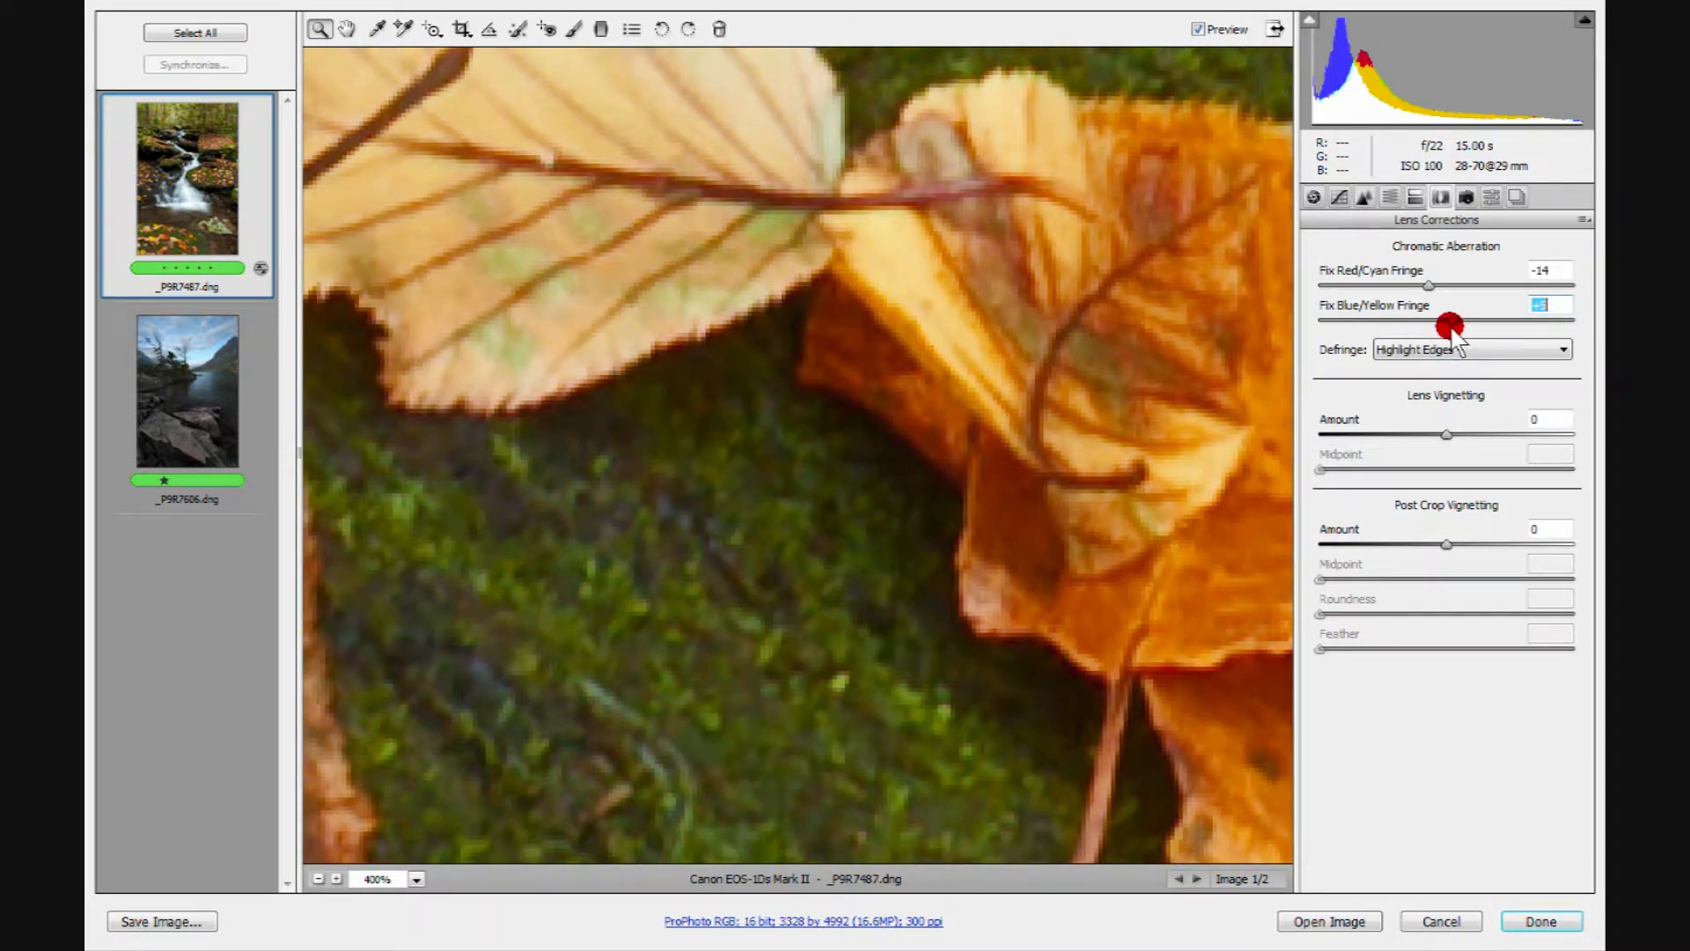
Compare the leaf edges before and after the lens corrections by toggling the preview, leaving it enabled.
click(1196, 29)
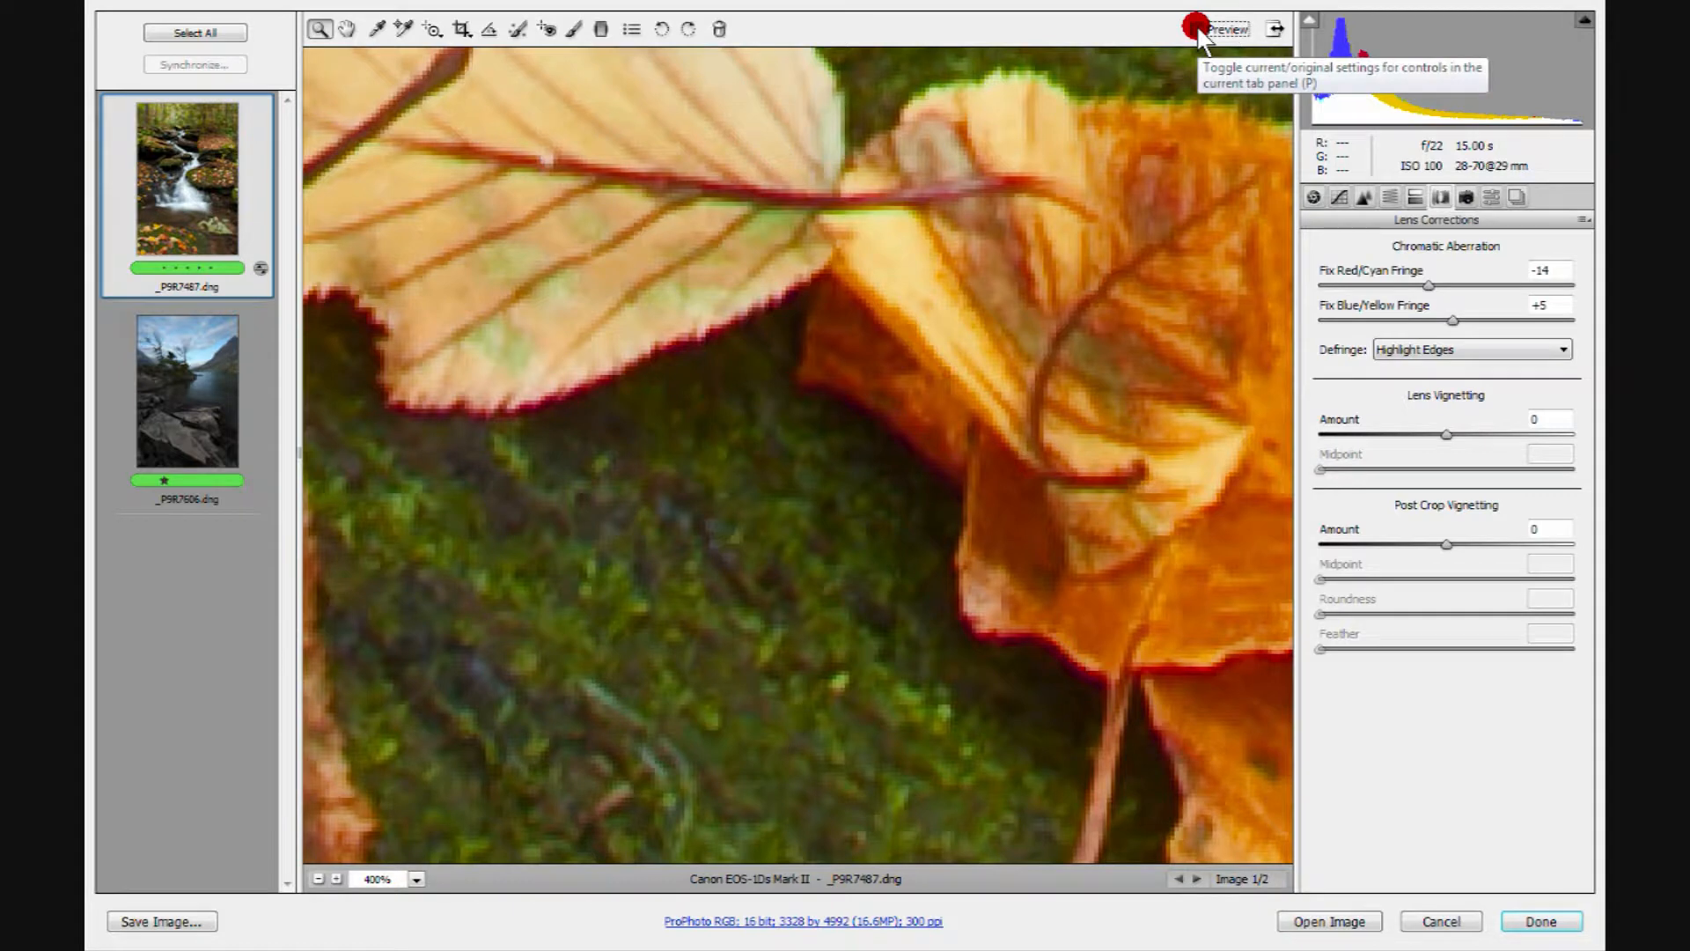
click(1197, 29)
click(1197, 29)
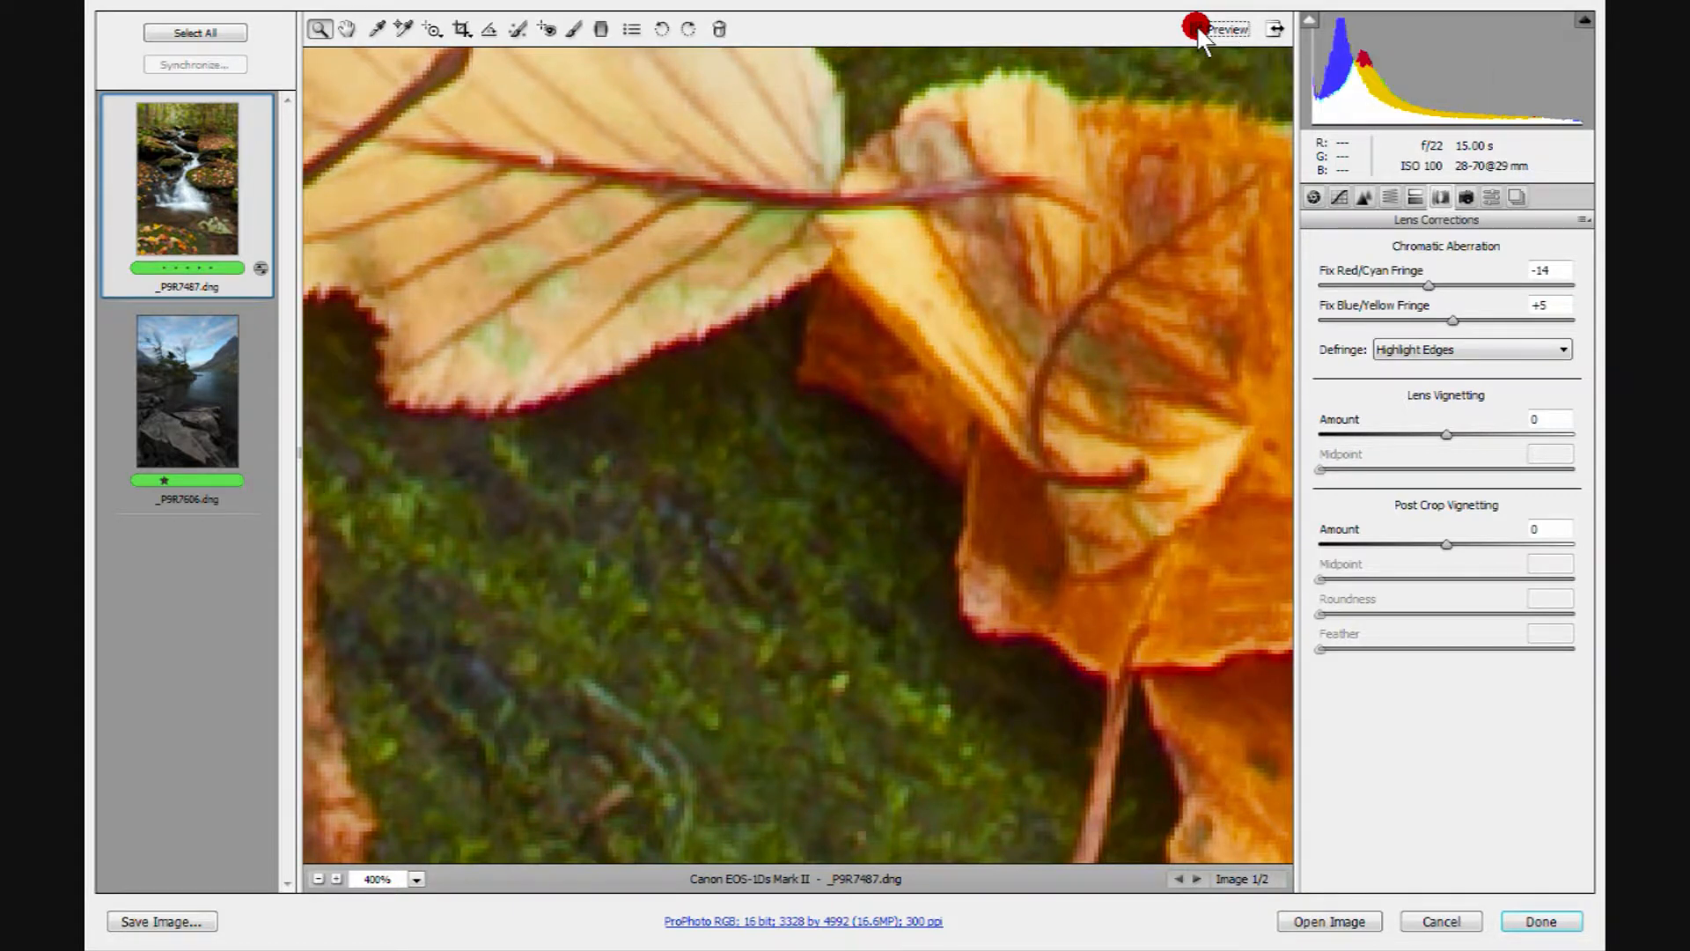
click(1197, 29)
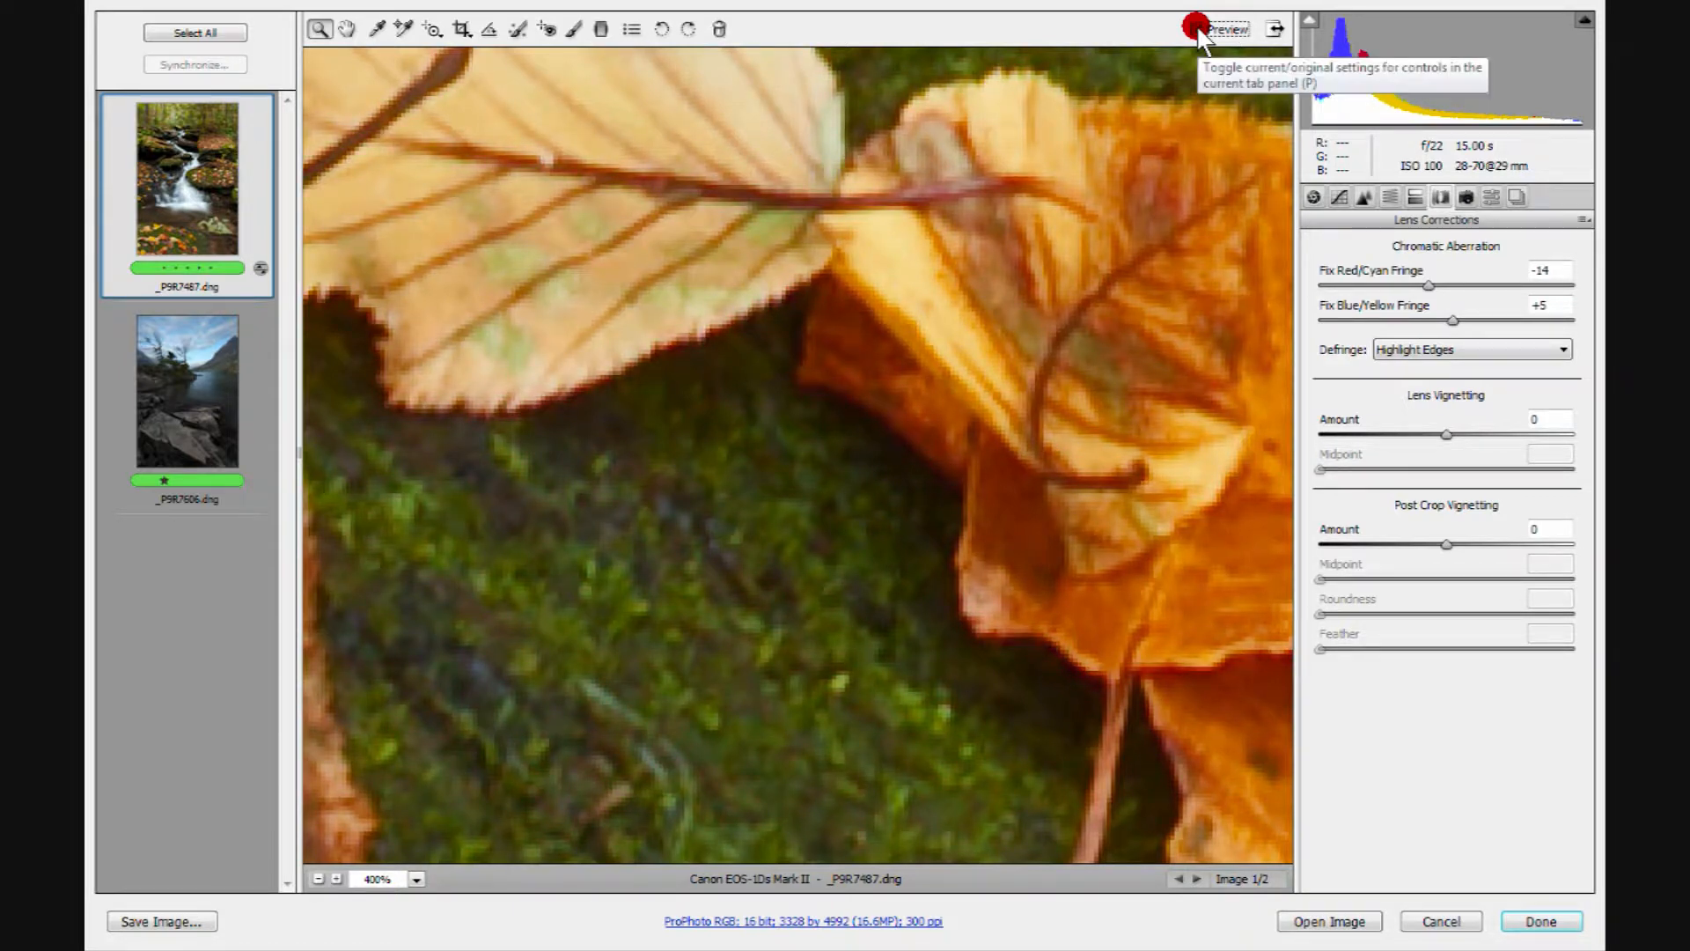
click(1197, 29)
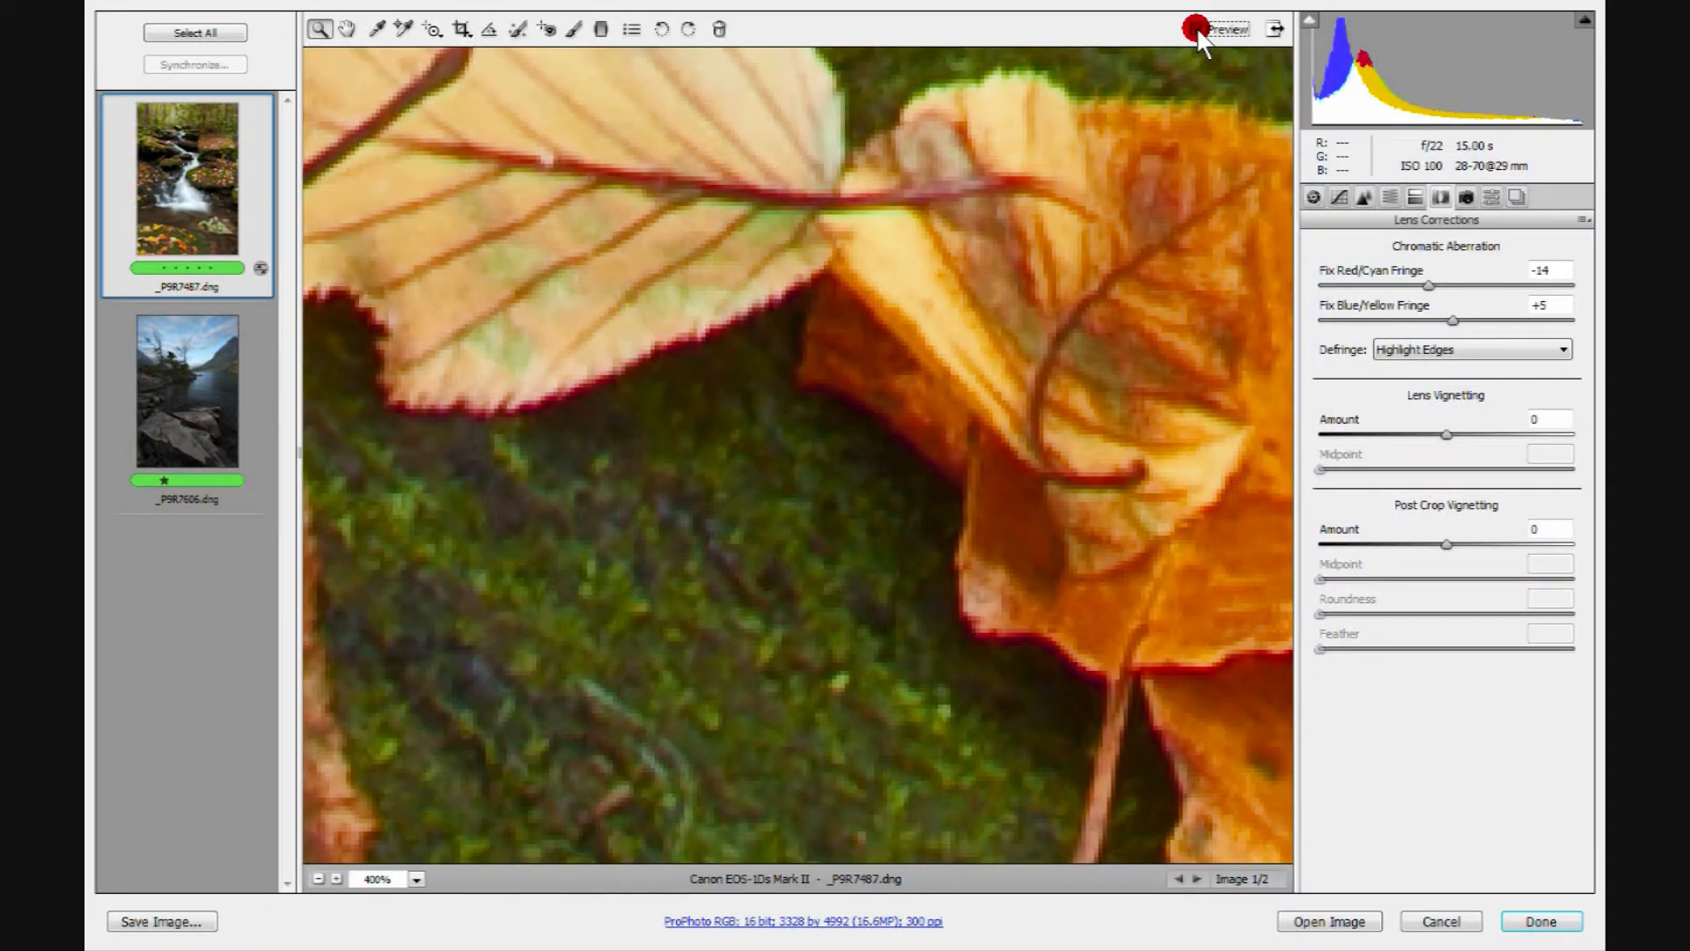
click(1196, 28)
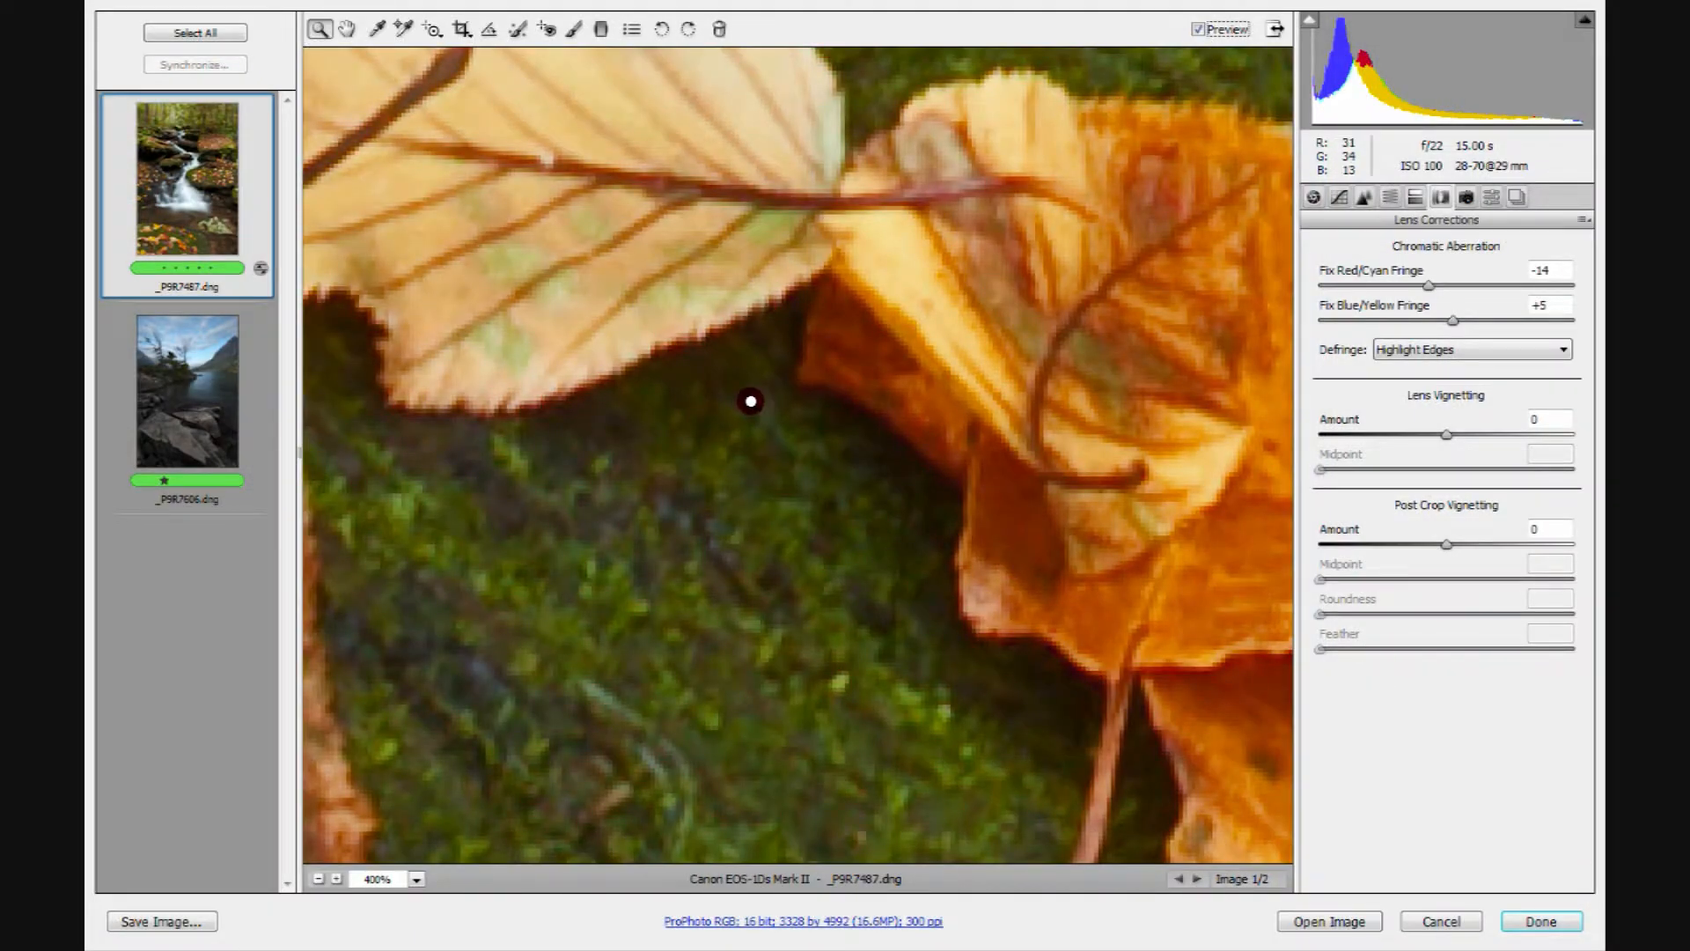
Fit the whole waterfall photo in view and return to the Basic adjustments.
right_click(700, 409)
click(788, 539)
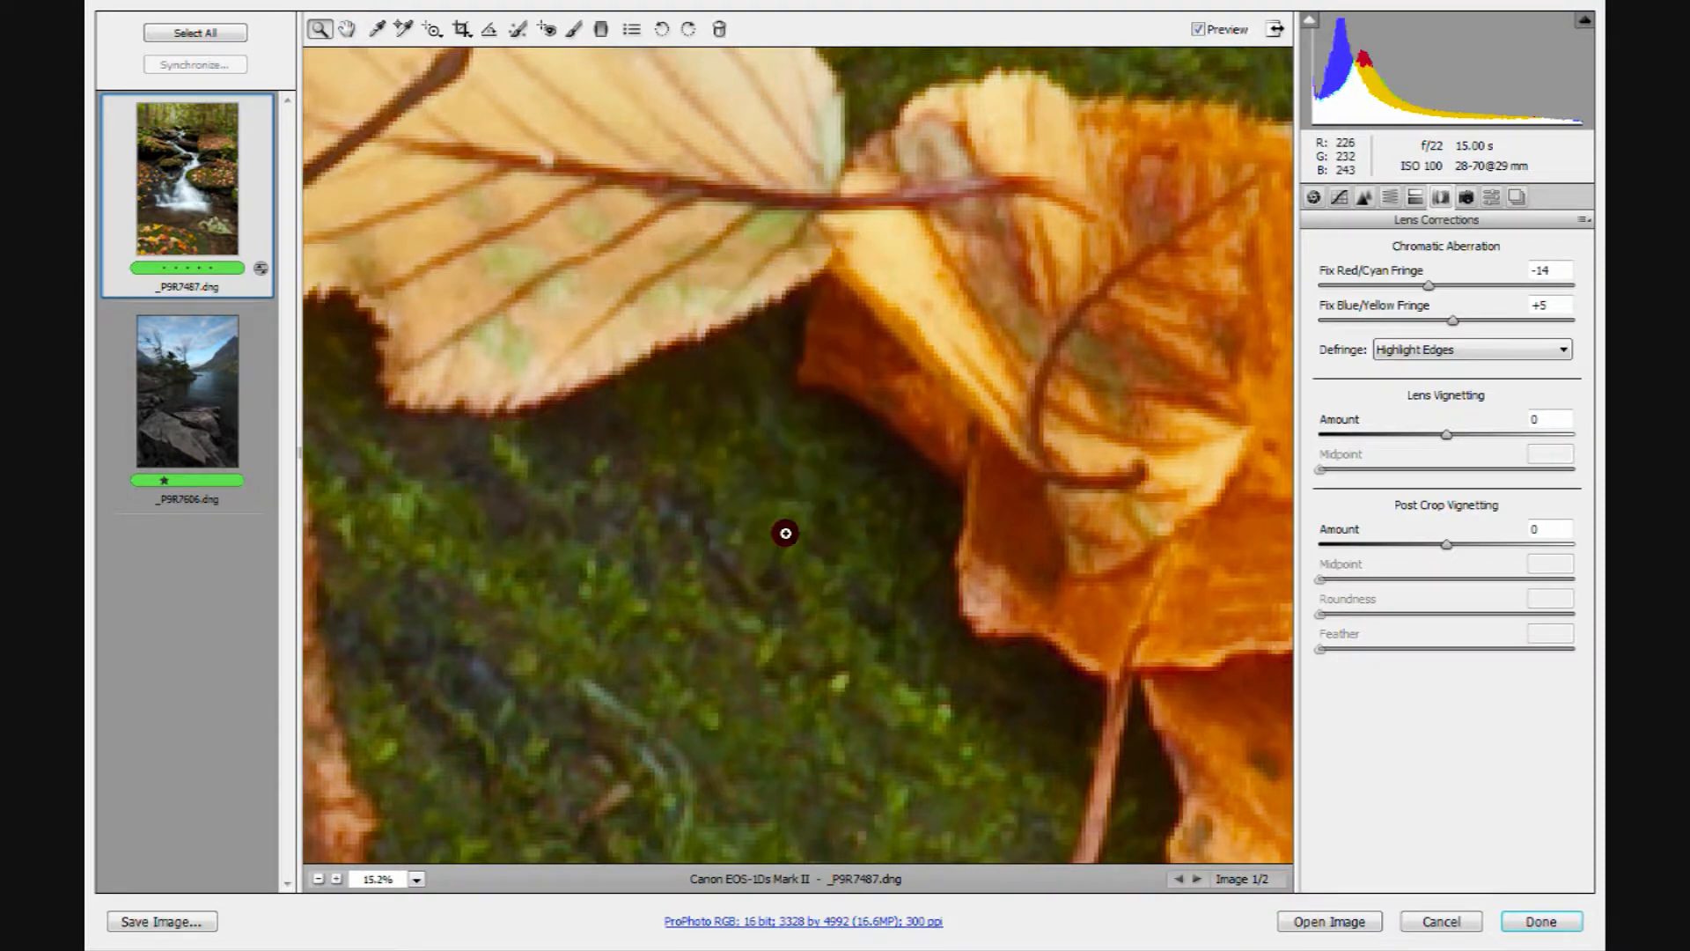
click(1314, 196)
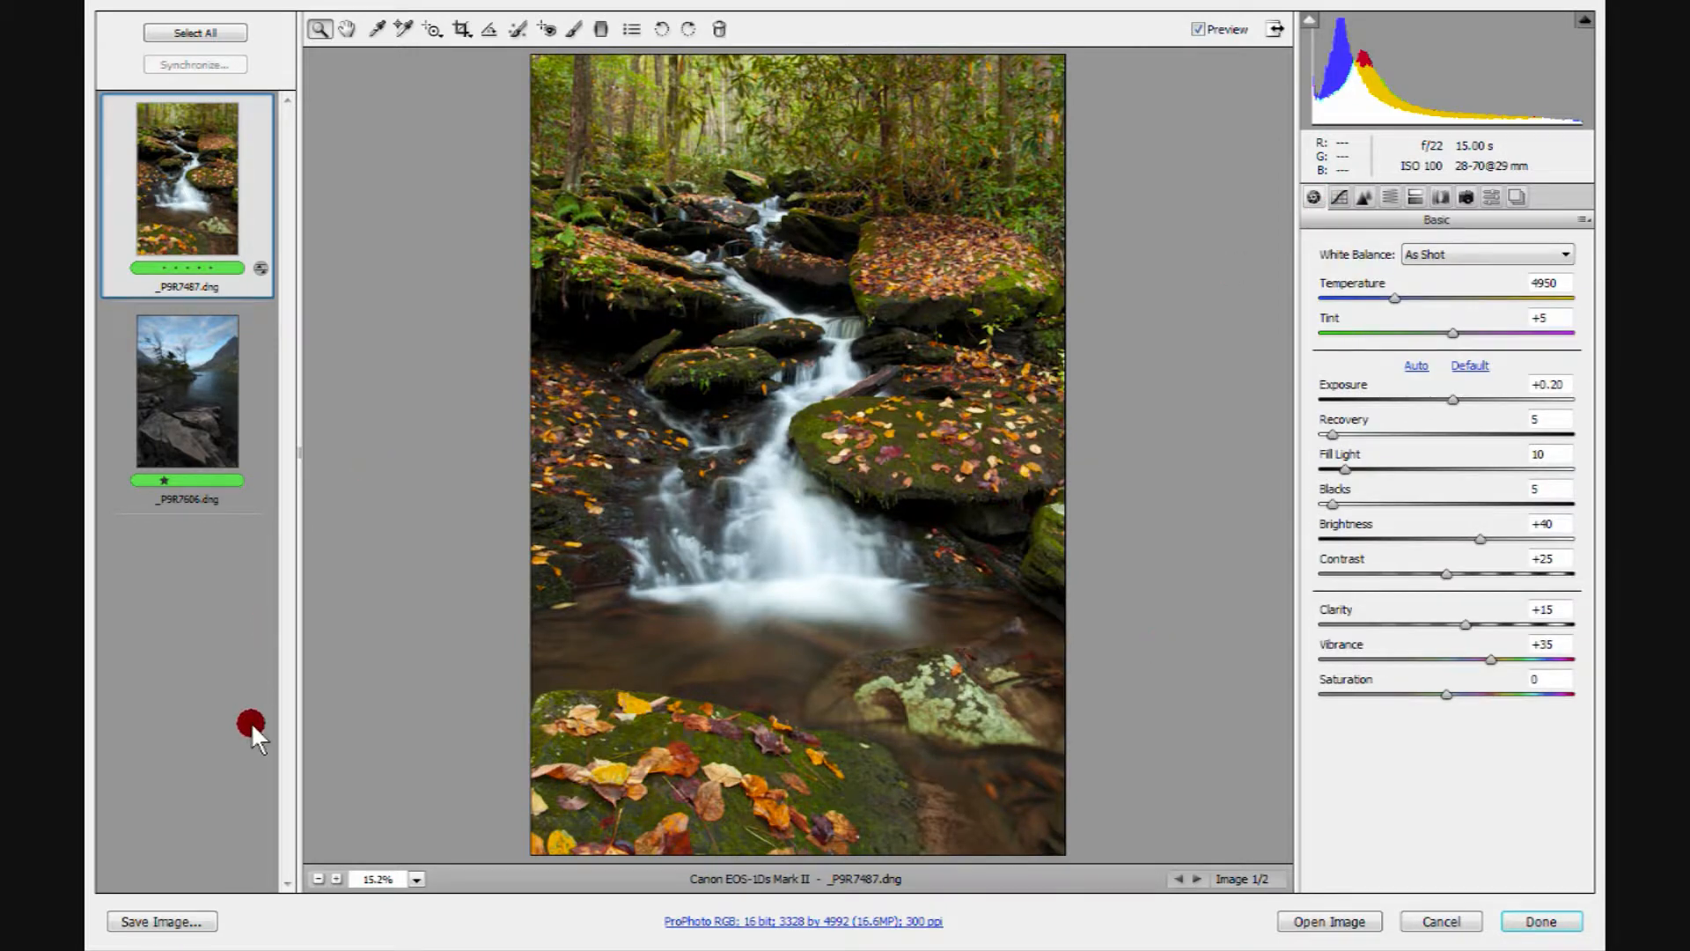
Select the lake photo _P9R7606.dng and convert it to grayscale.
click(202, 387)
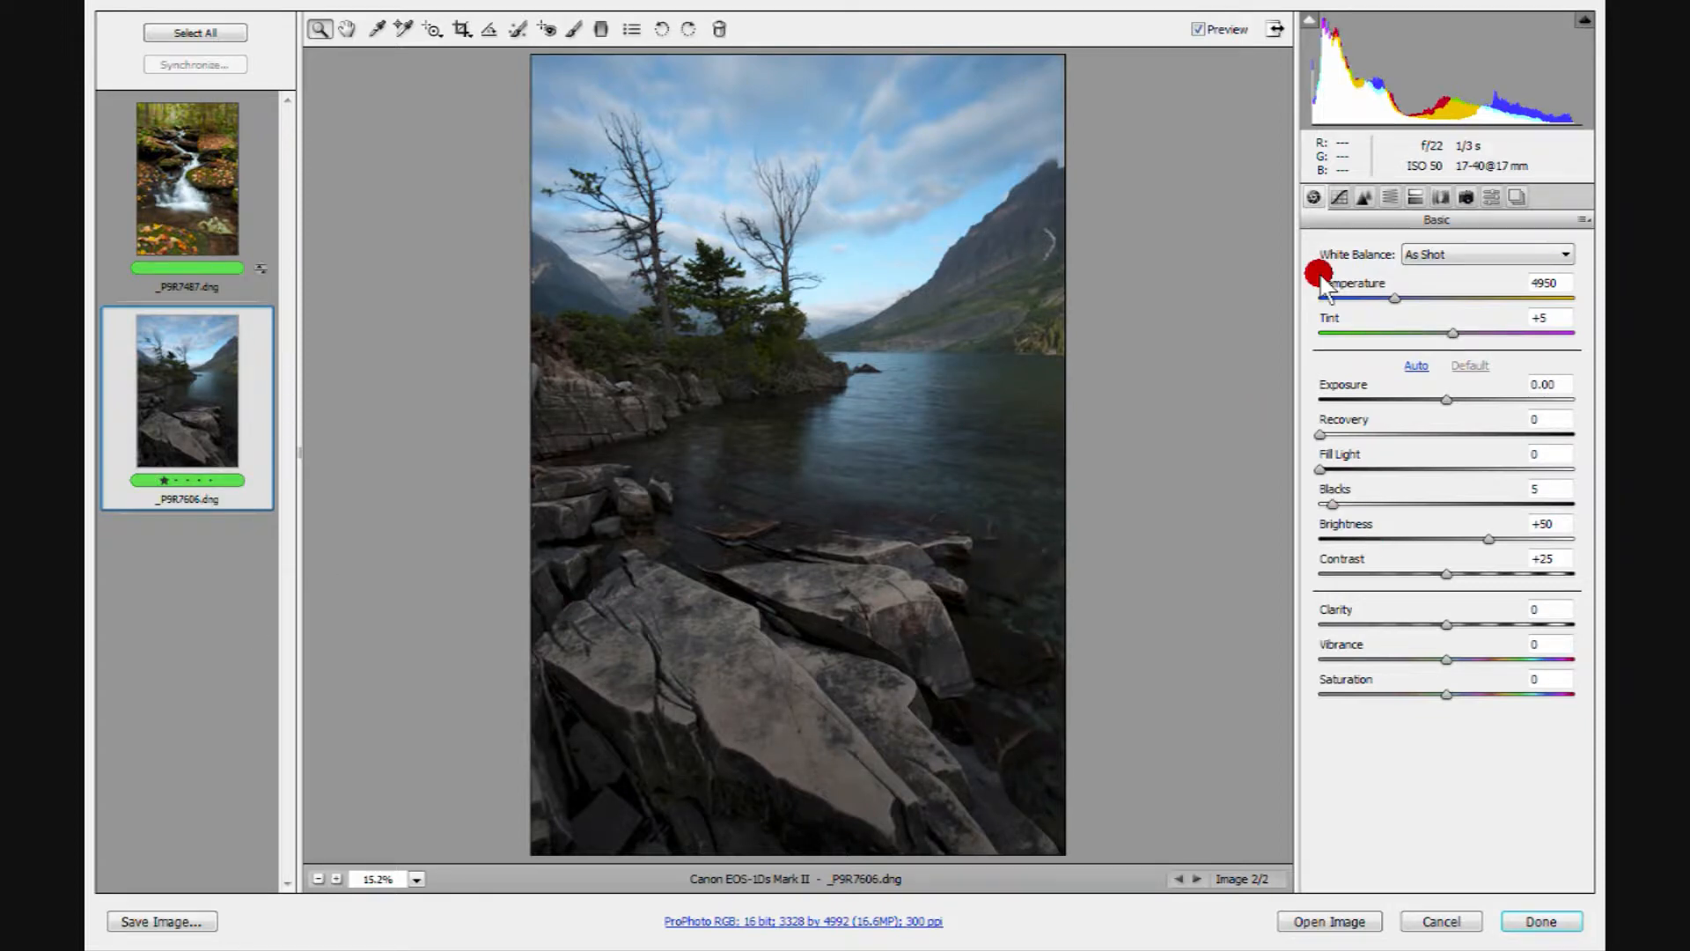
click(1391, 196)
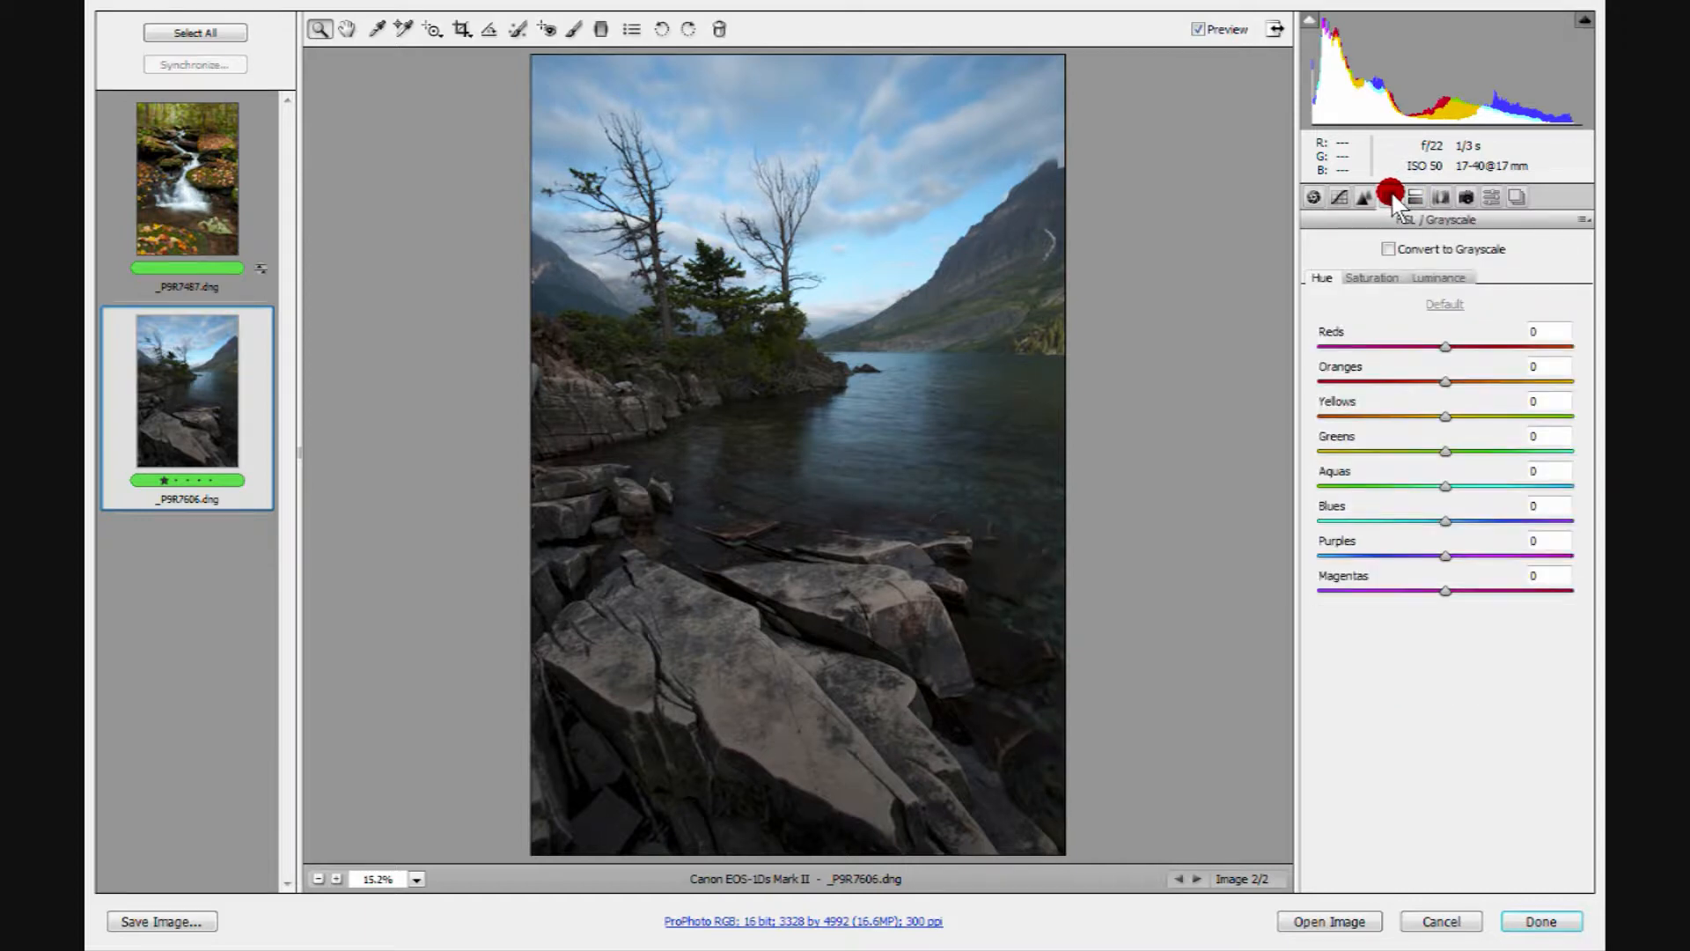
click(1386, 250)
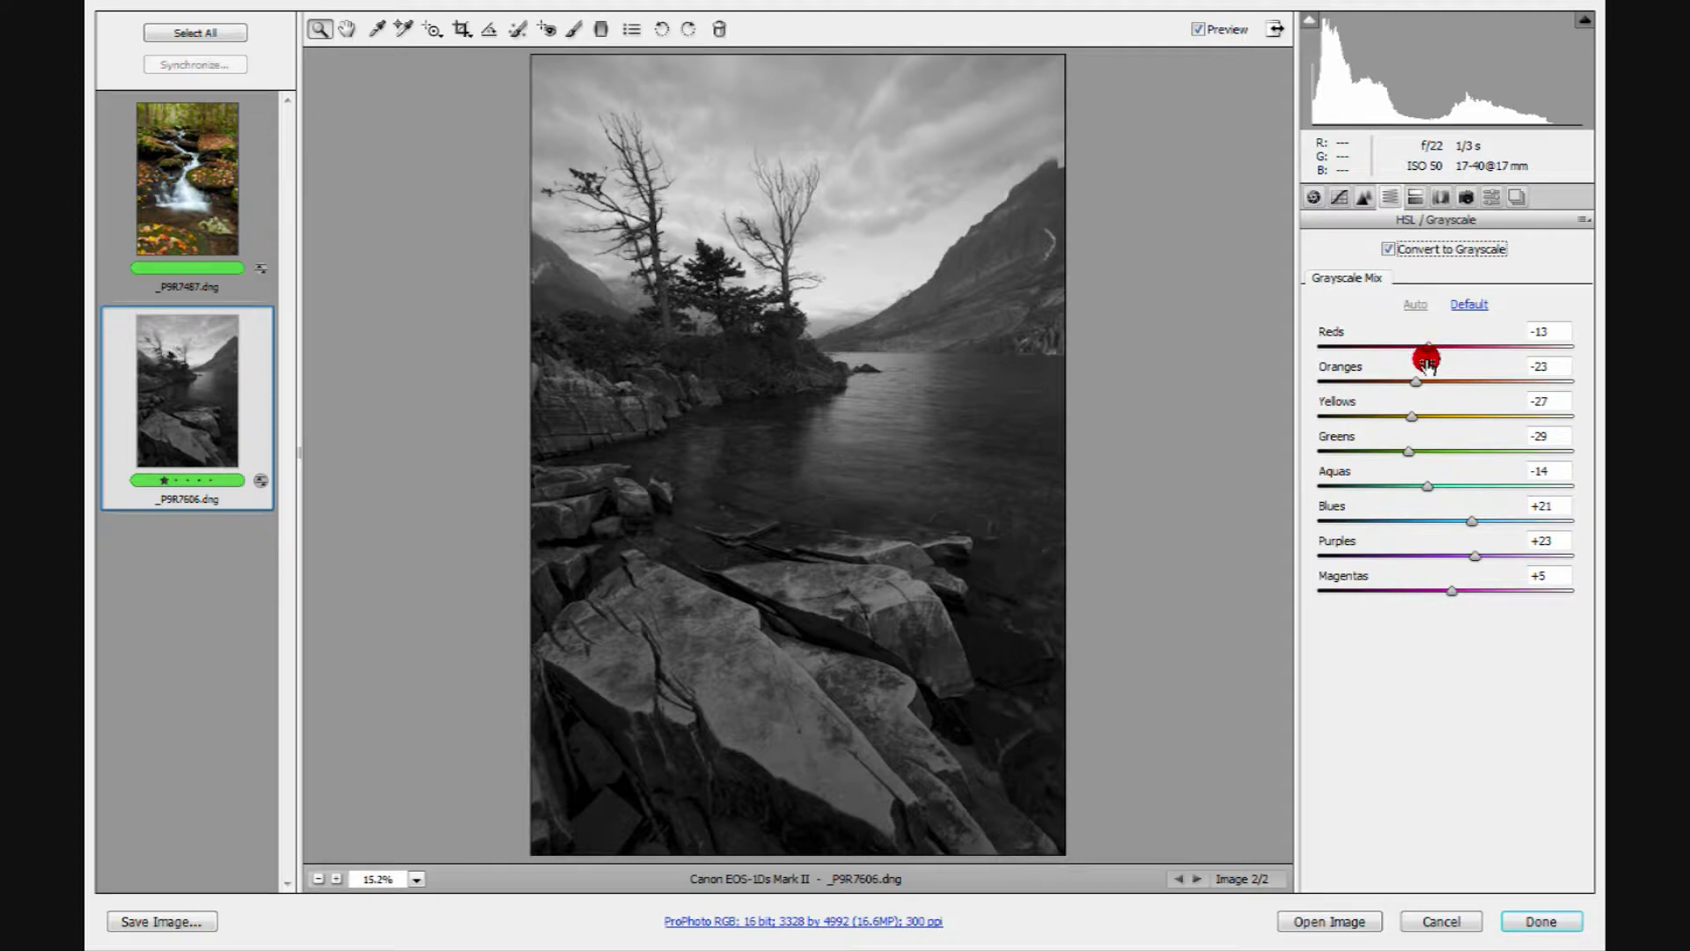
Try high Reds levels in the lake photo's grayscale mix, finishing with Reds at 0.
drag(1426, 345, 1599, 358)
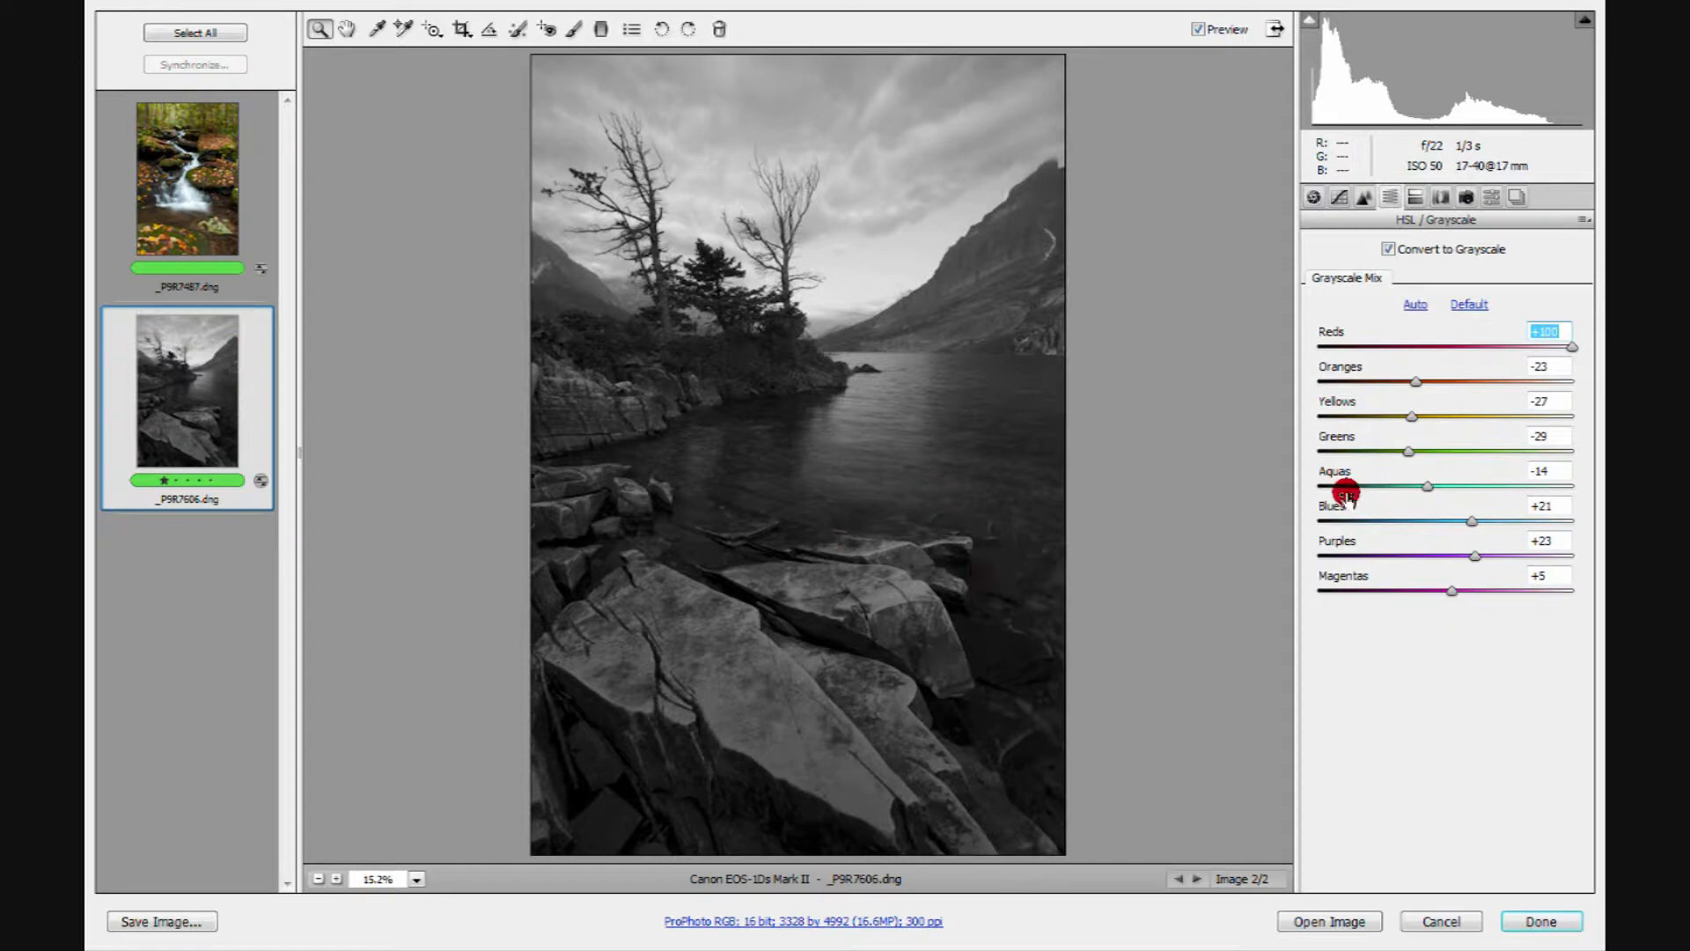
mouse_move(1574, 343)
mouse_down()
mouse_move(1267, 361)
mouse_move(1560, 352)
mouse_up()
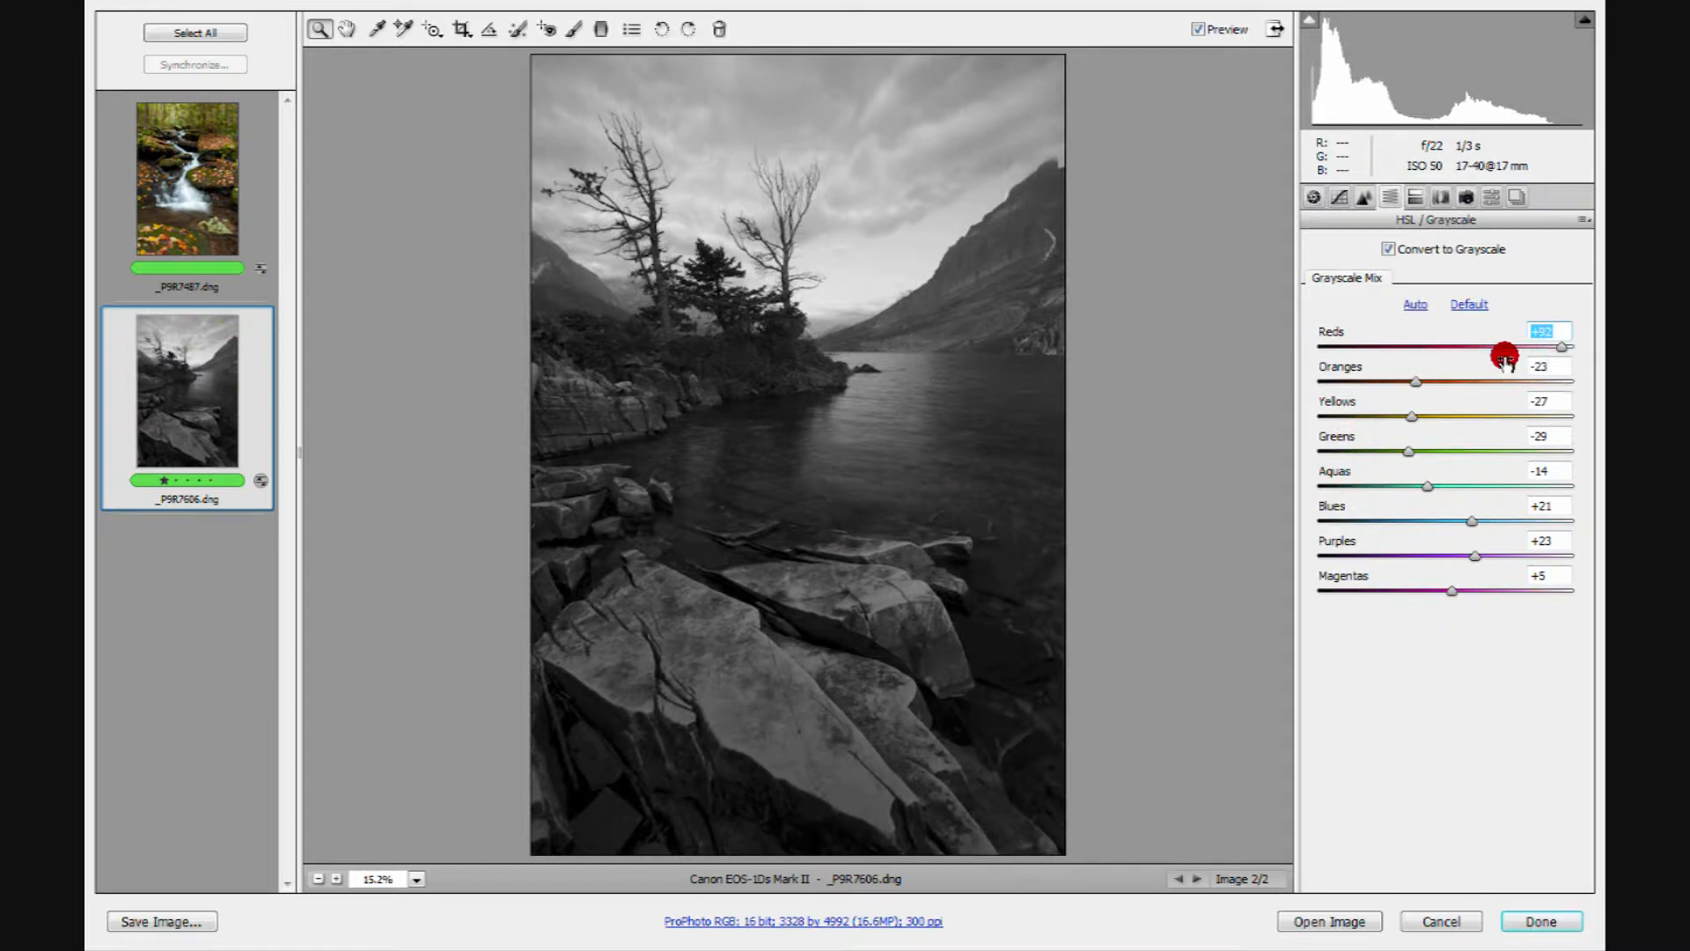
text(0)
Set the grayscale mix to Oranges +86, Yellows +88 and Greens 0.
drag(1417, 381, 1554, 376)
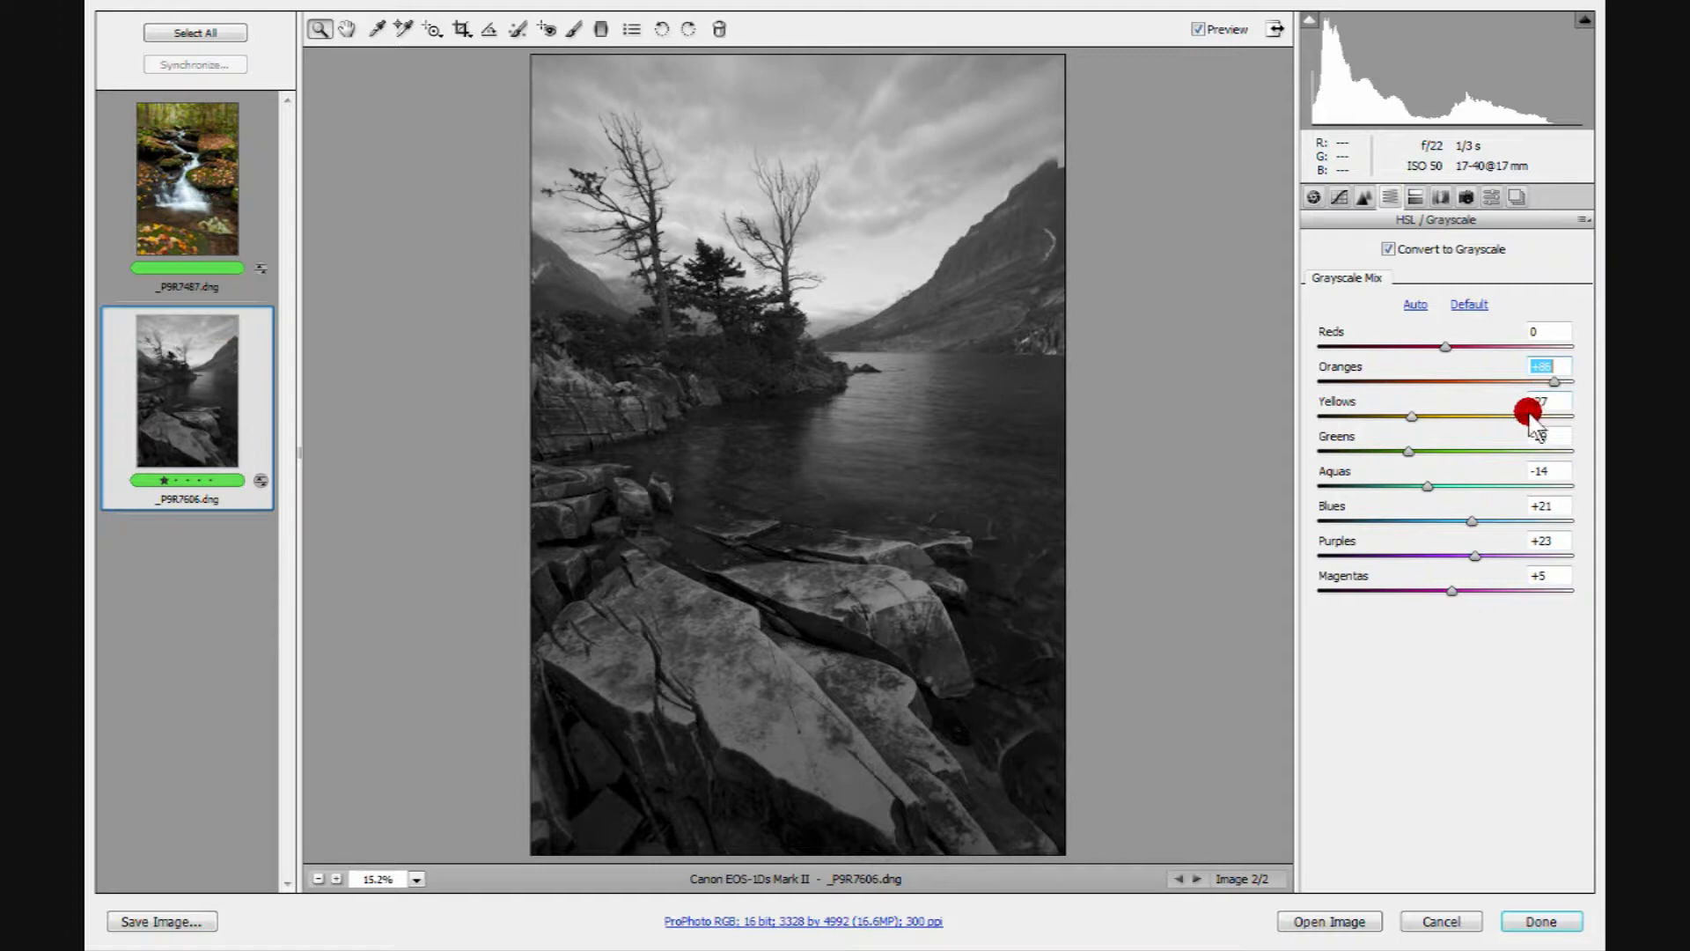
drag(1409, 412, 1557, 410)
click(1409, 451)
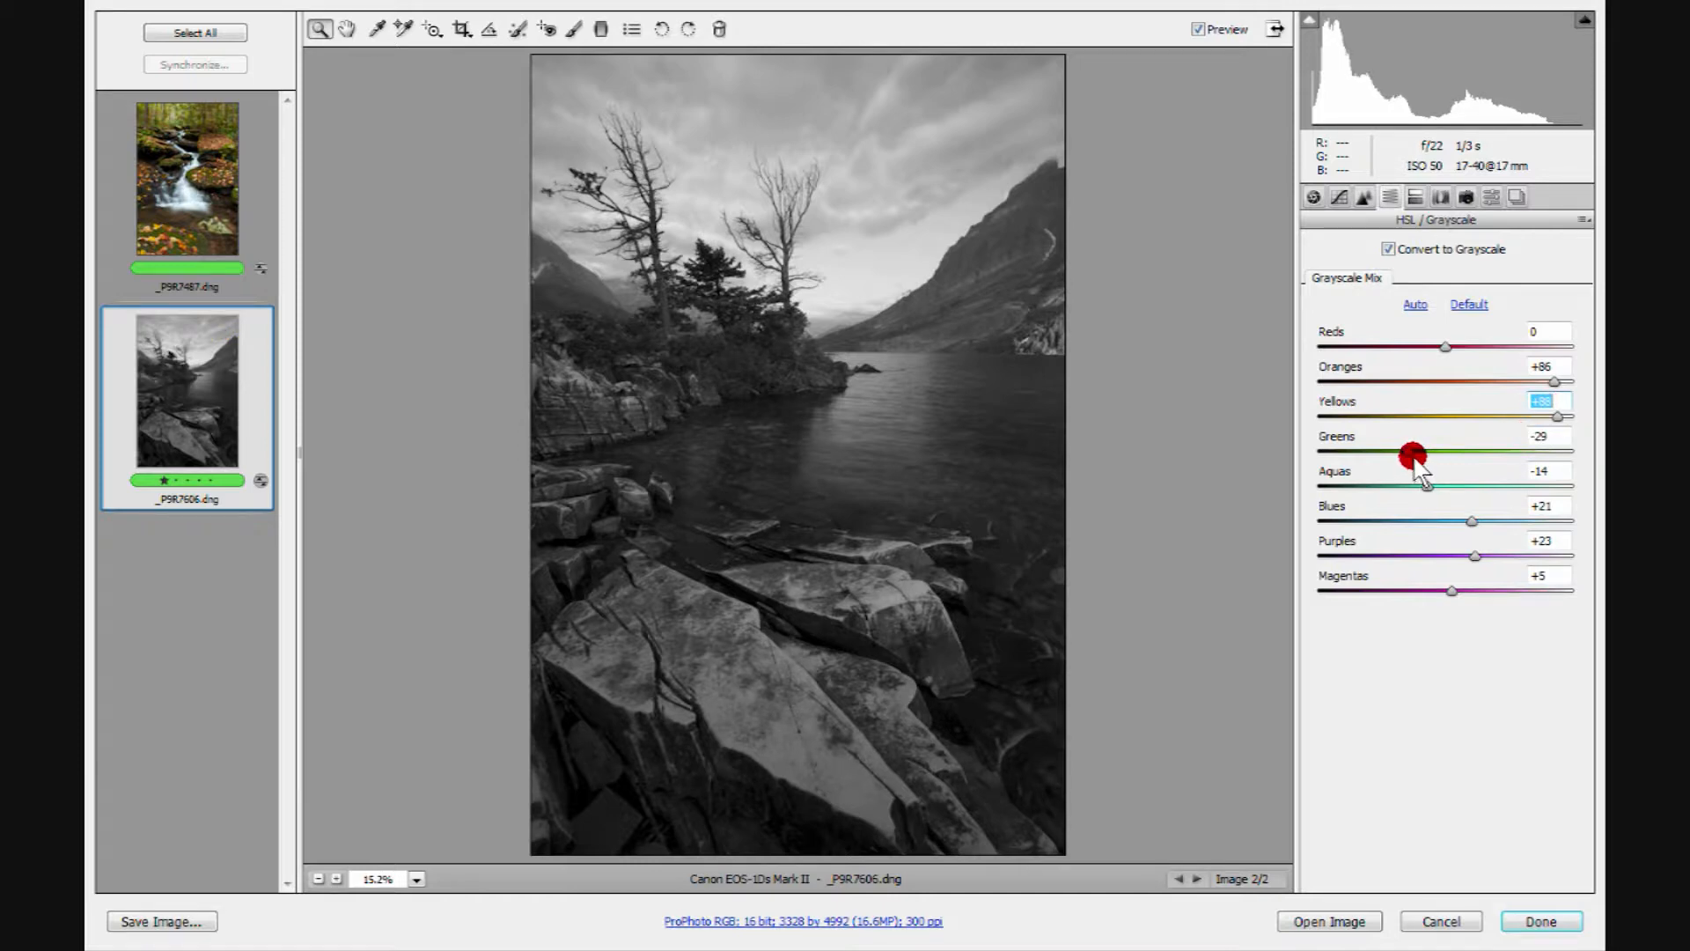
drag(1296, 454, 1510, 445)
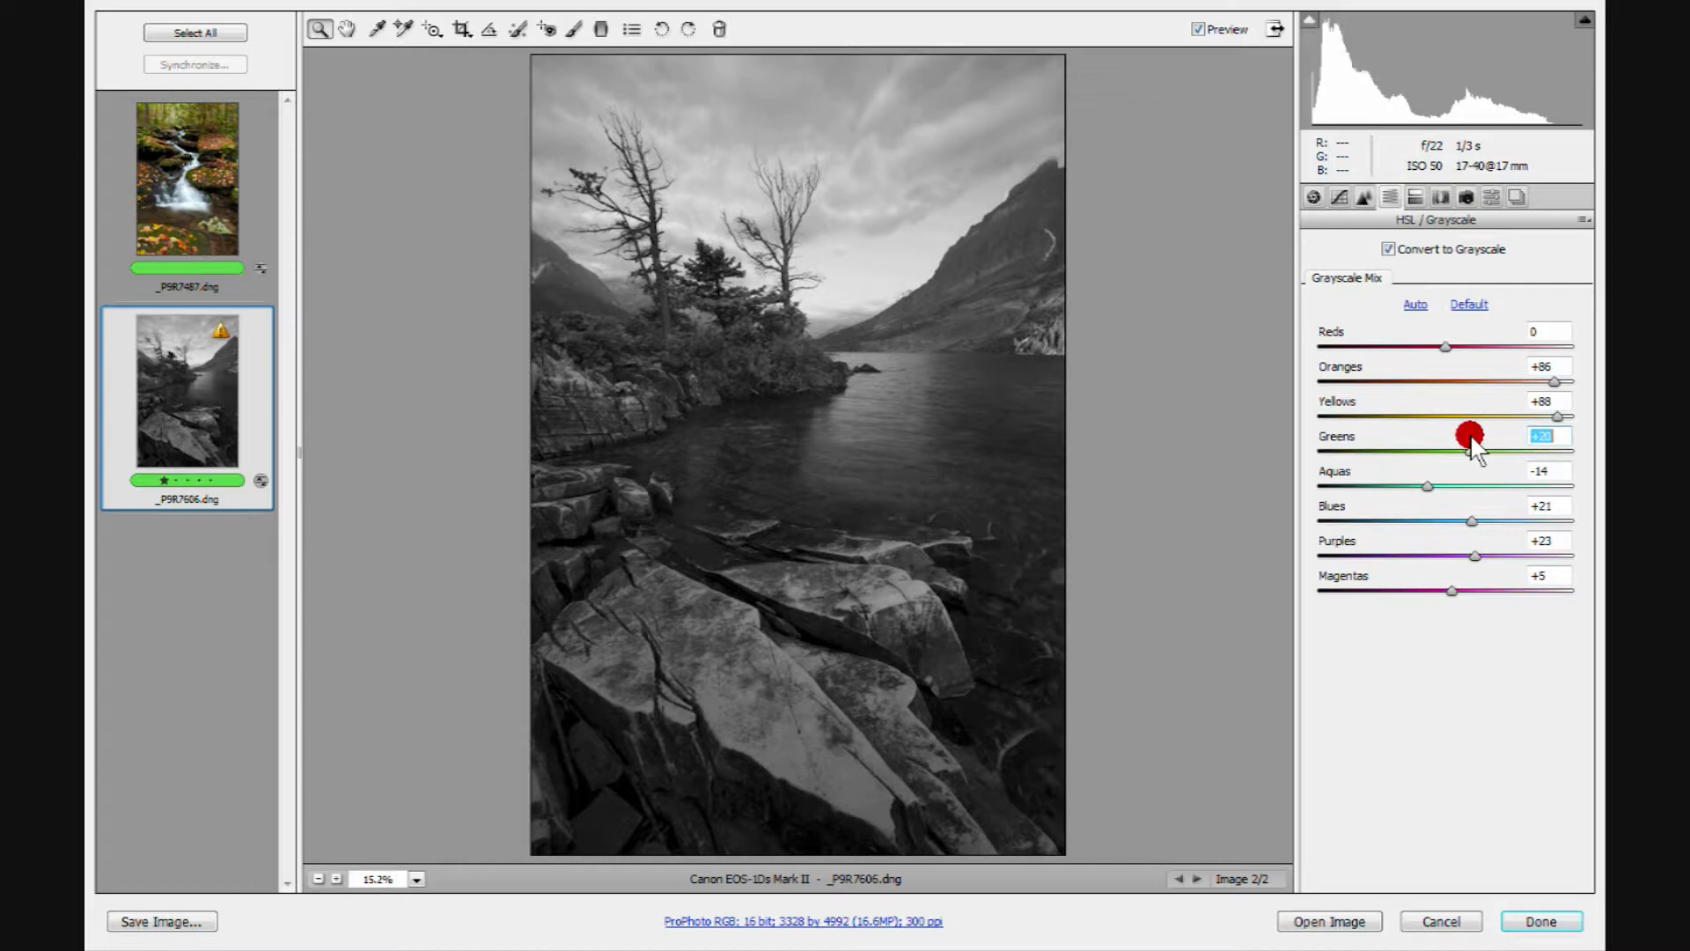
text(0)
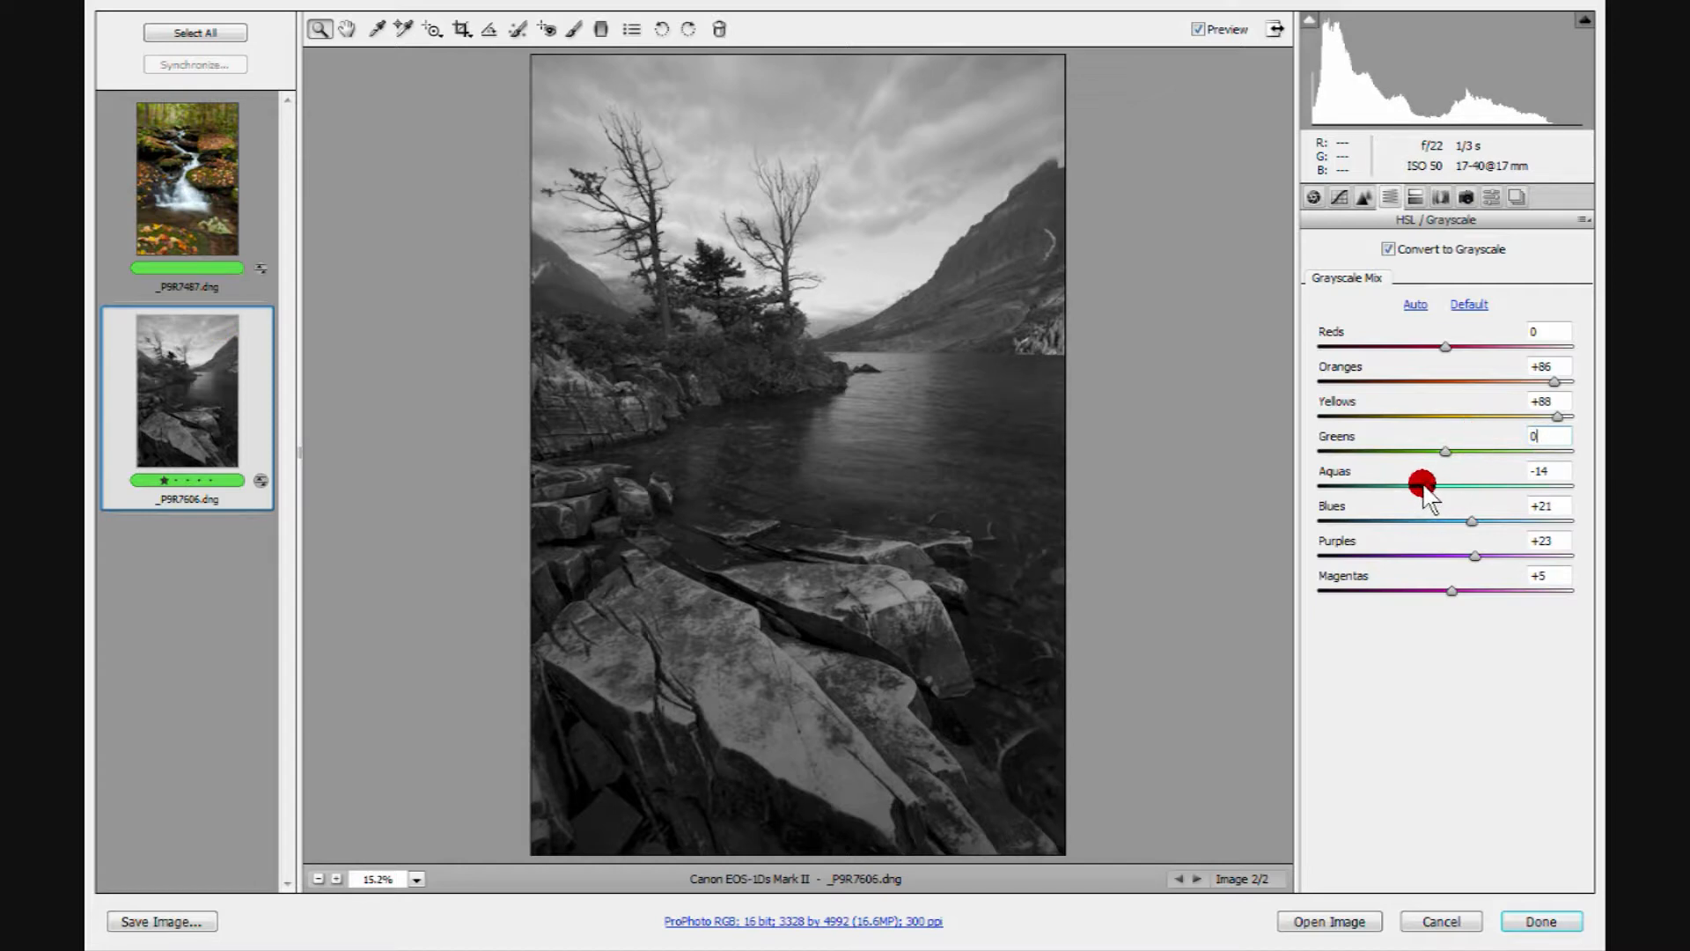
Darken the sky and water by setting Aquas to -61 and Blues to -50 in the grayscale mix.
drag(1422, 483, 1363, 479)
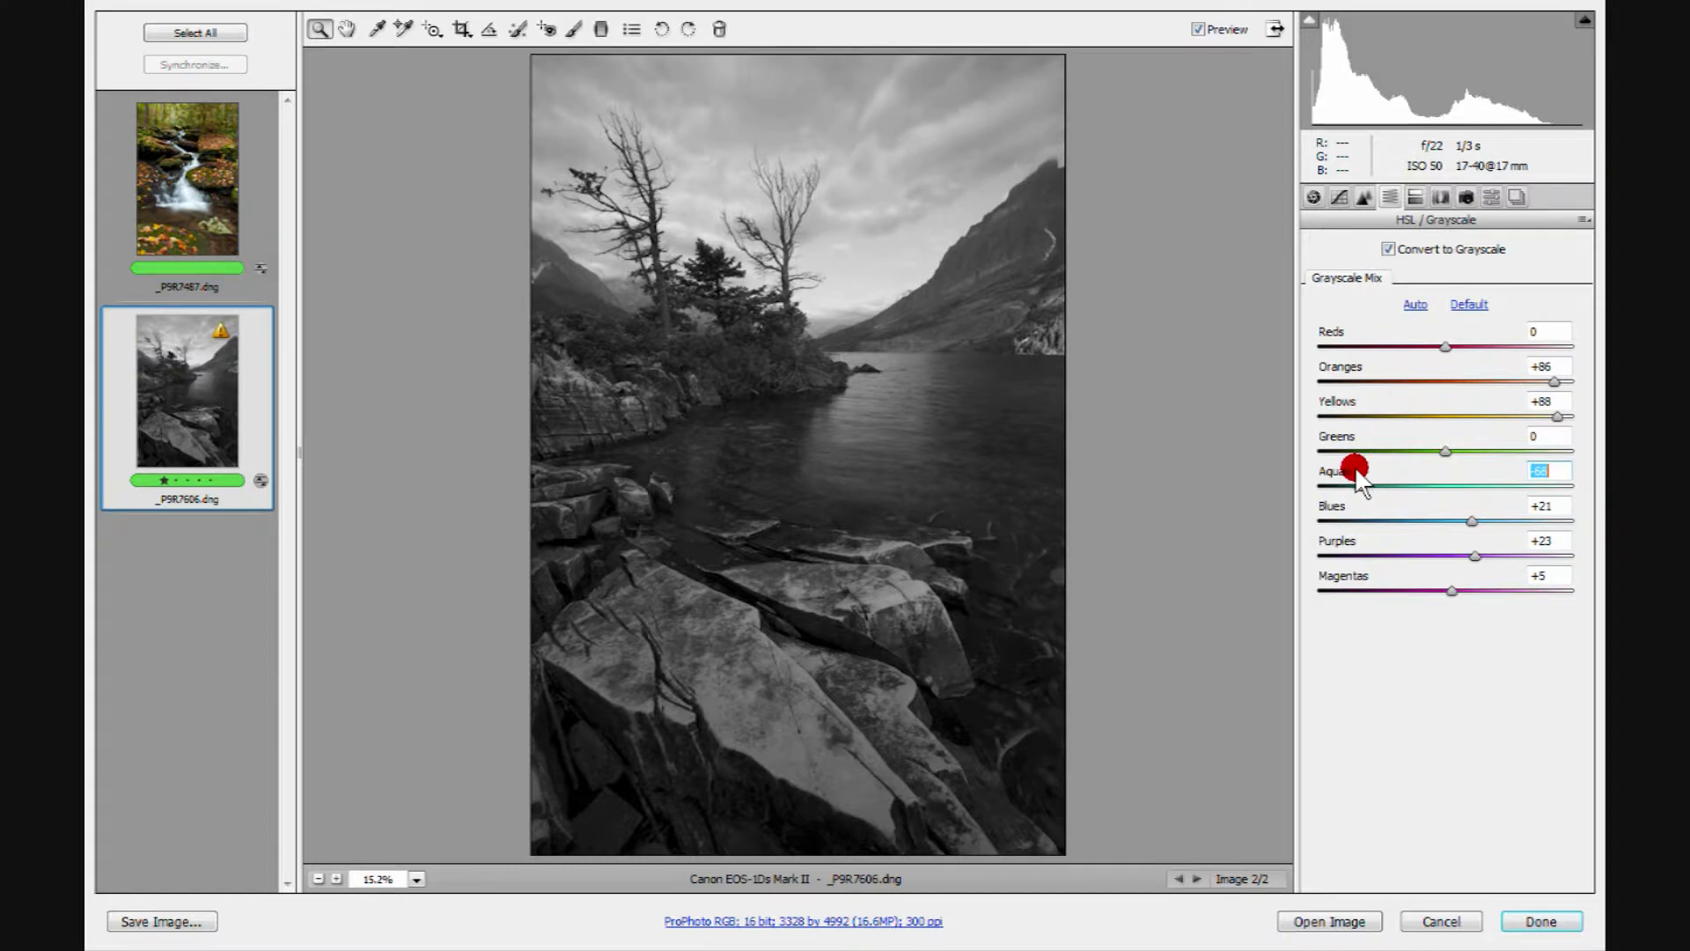
drag(1360, 473, 1364, 474)
drag(1464, 522, 1382, 527)
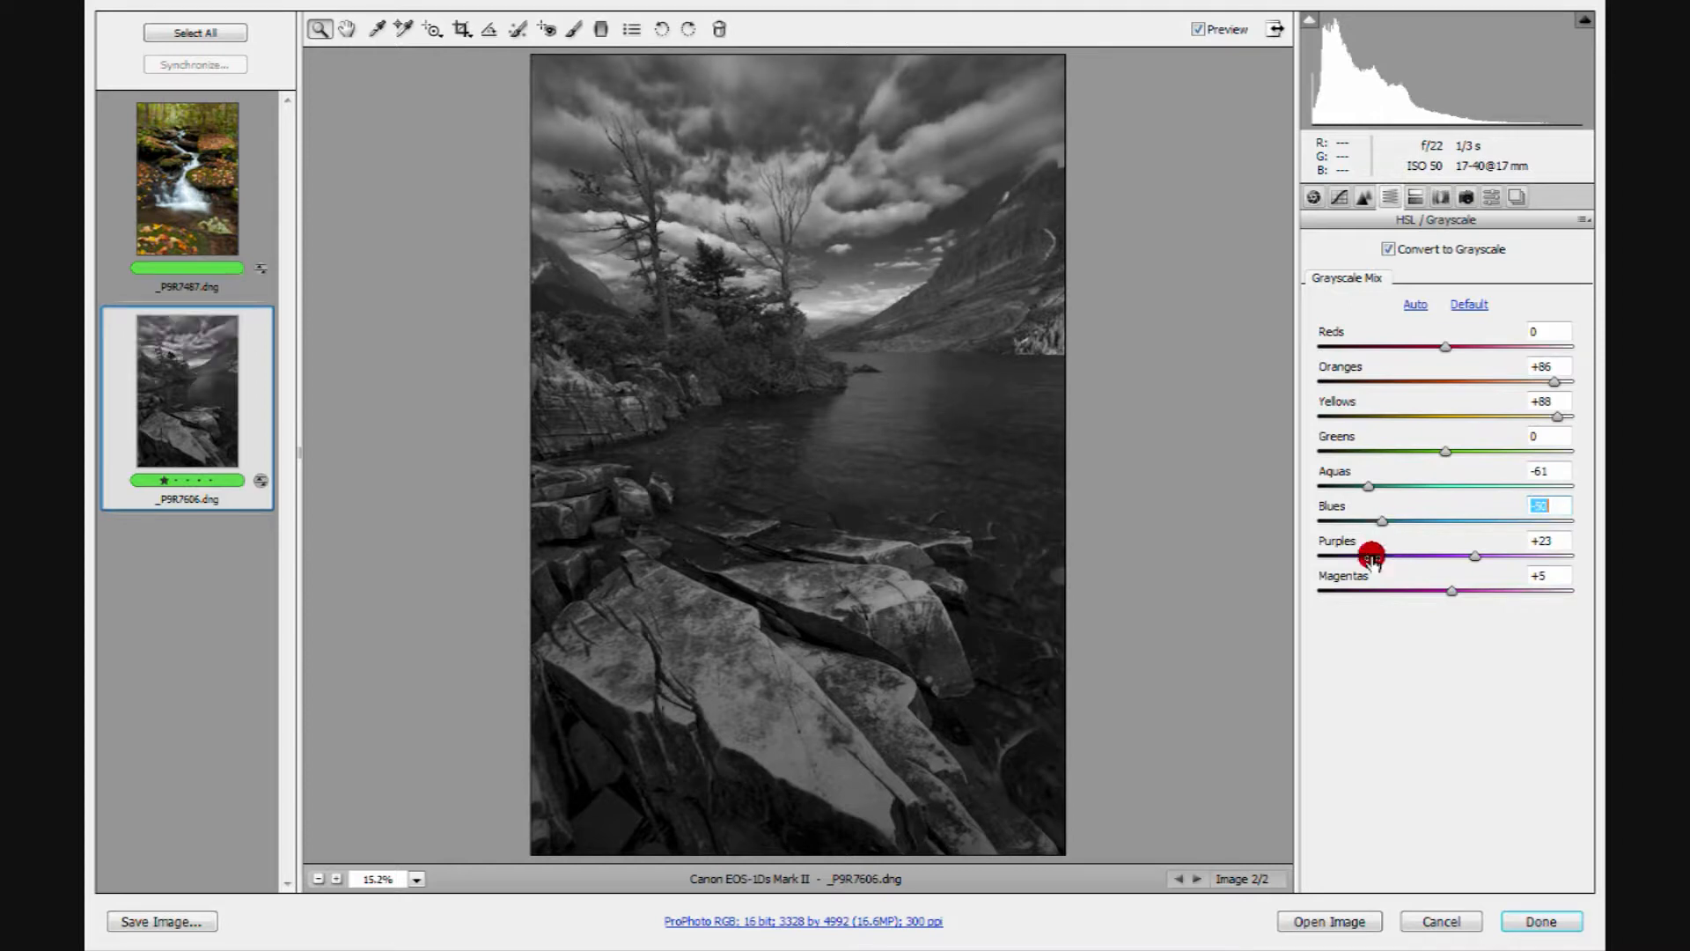
Try a strong Purples level and shift Magentas in the grayscale mix, finishing with both at 0.
click(1473, 558)
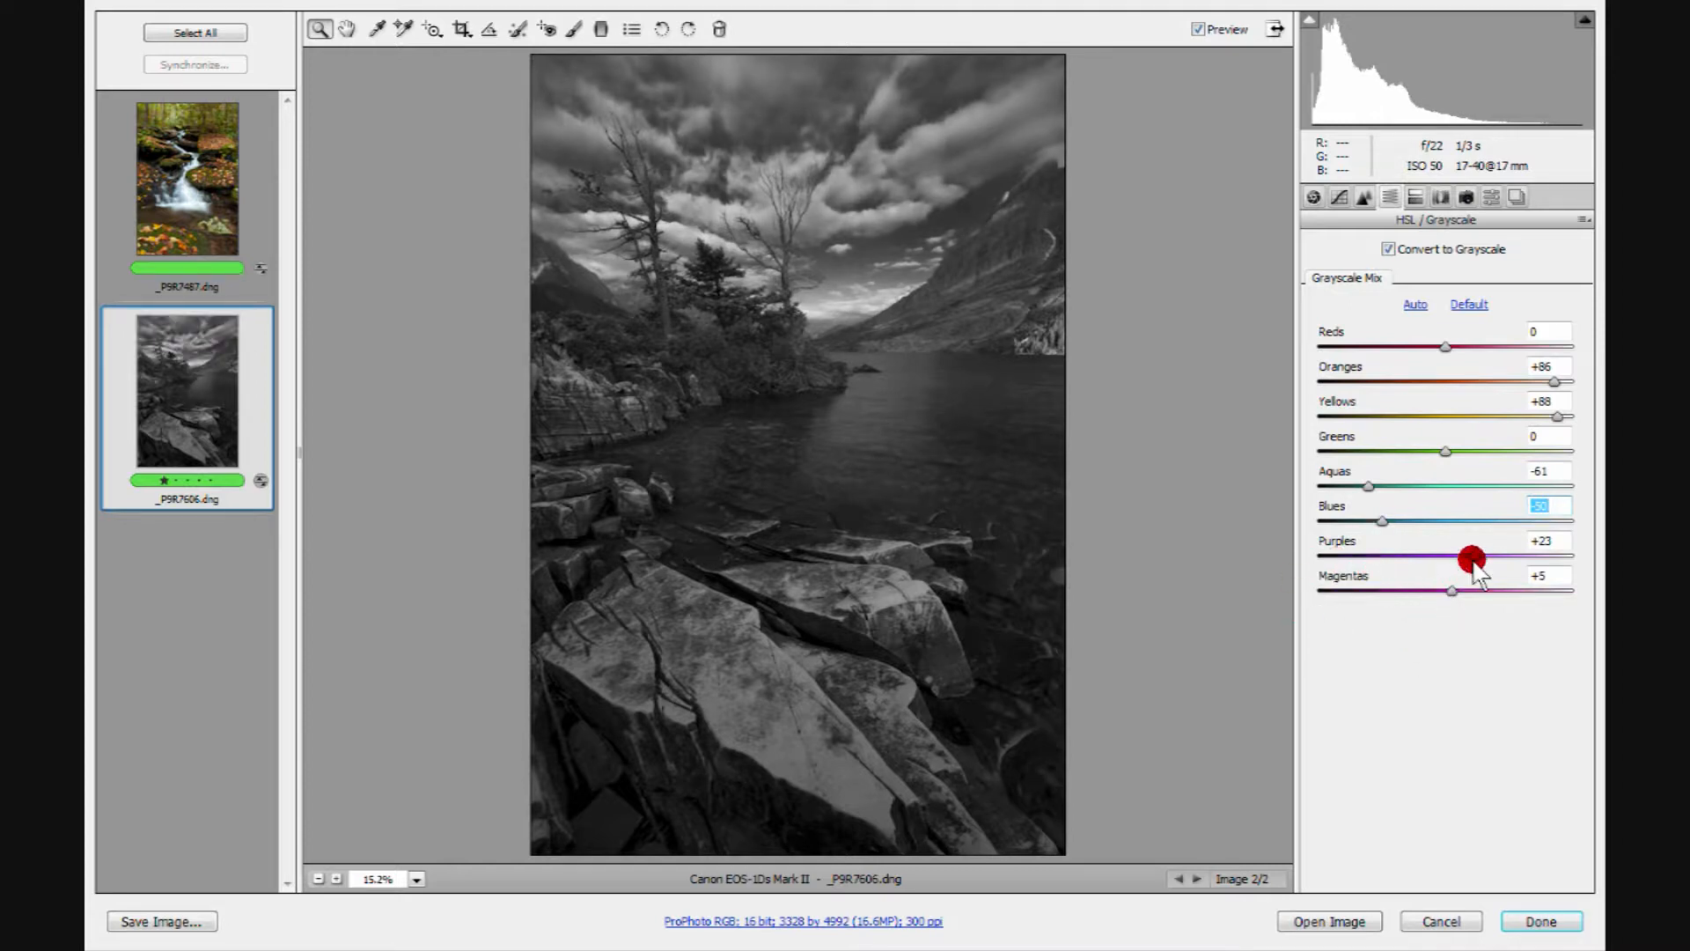
drag(1472, 553, 1598, 539)
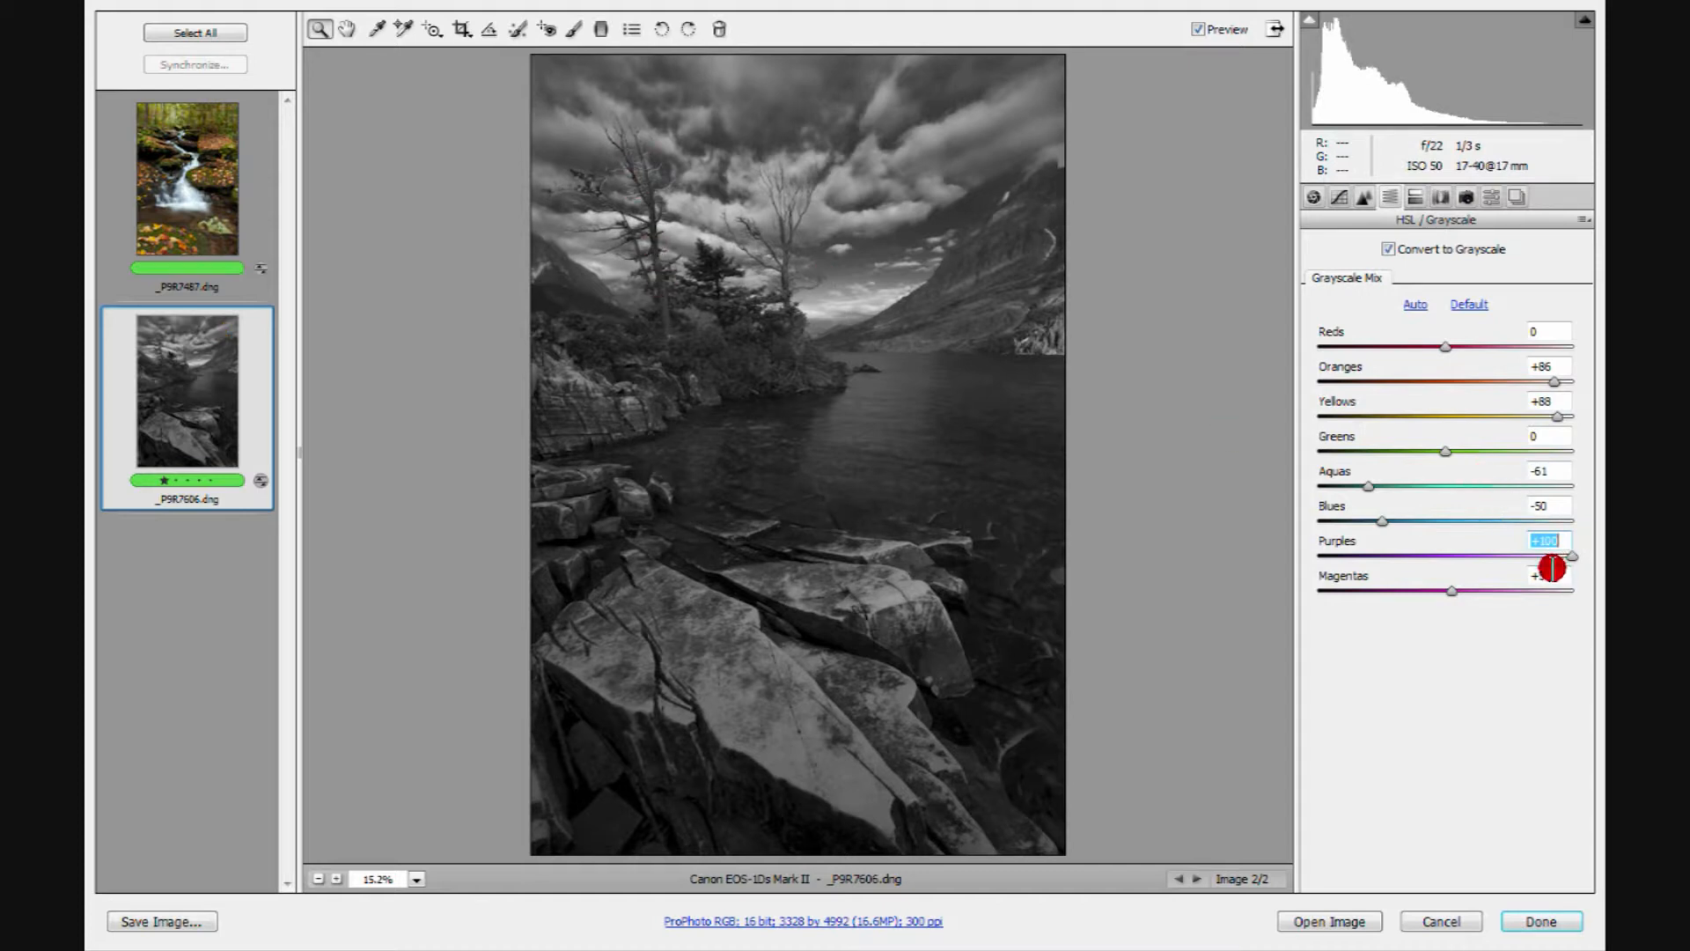
text(0)
key(Tab)
drag(1482, 588, 1308, 587)
text(0)
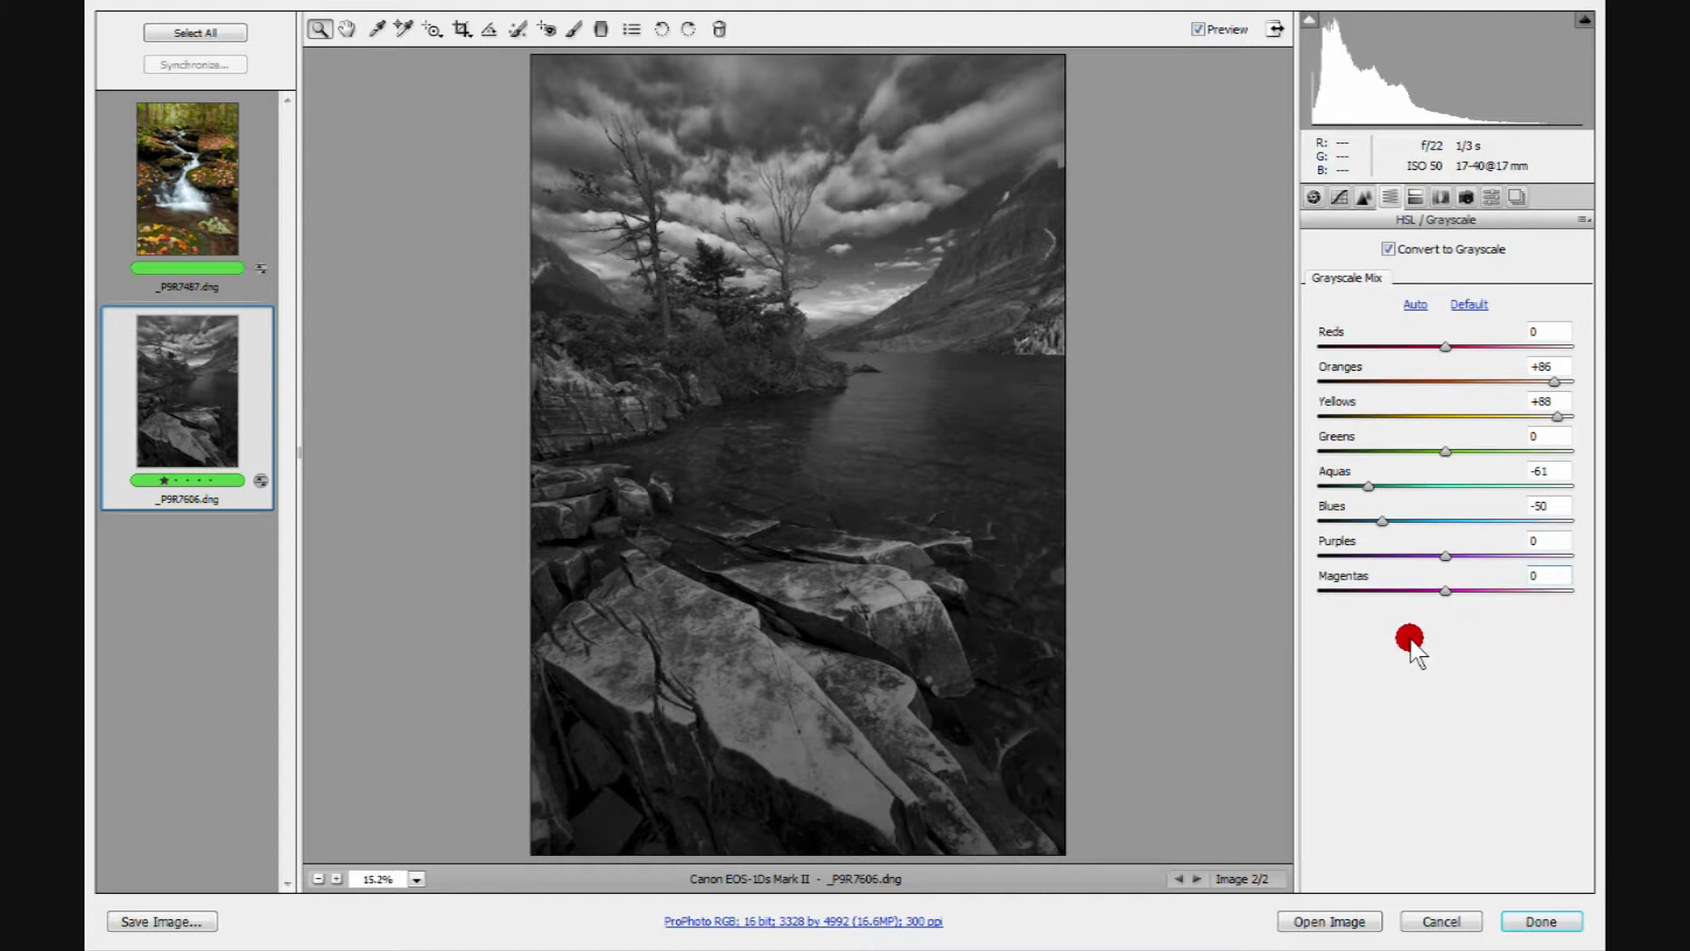
Adjust the lake photo's white balance to a Temperature of 5850 and a Tint of -18.
click(1313, 197)
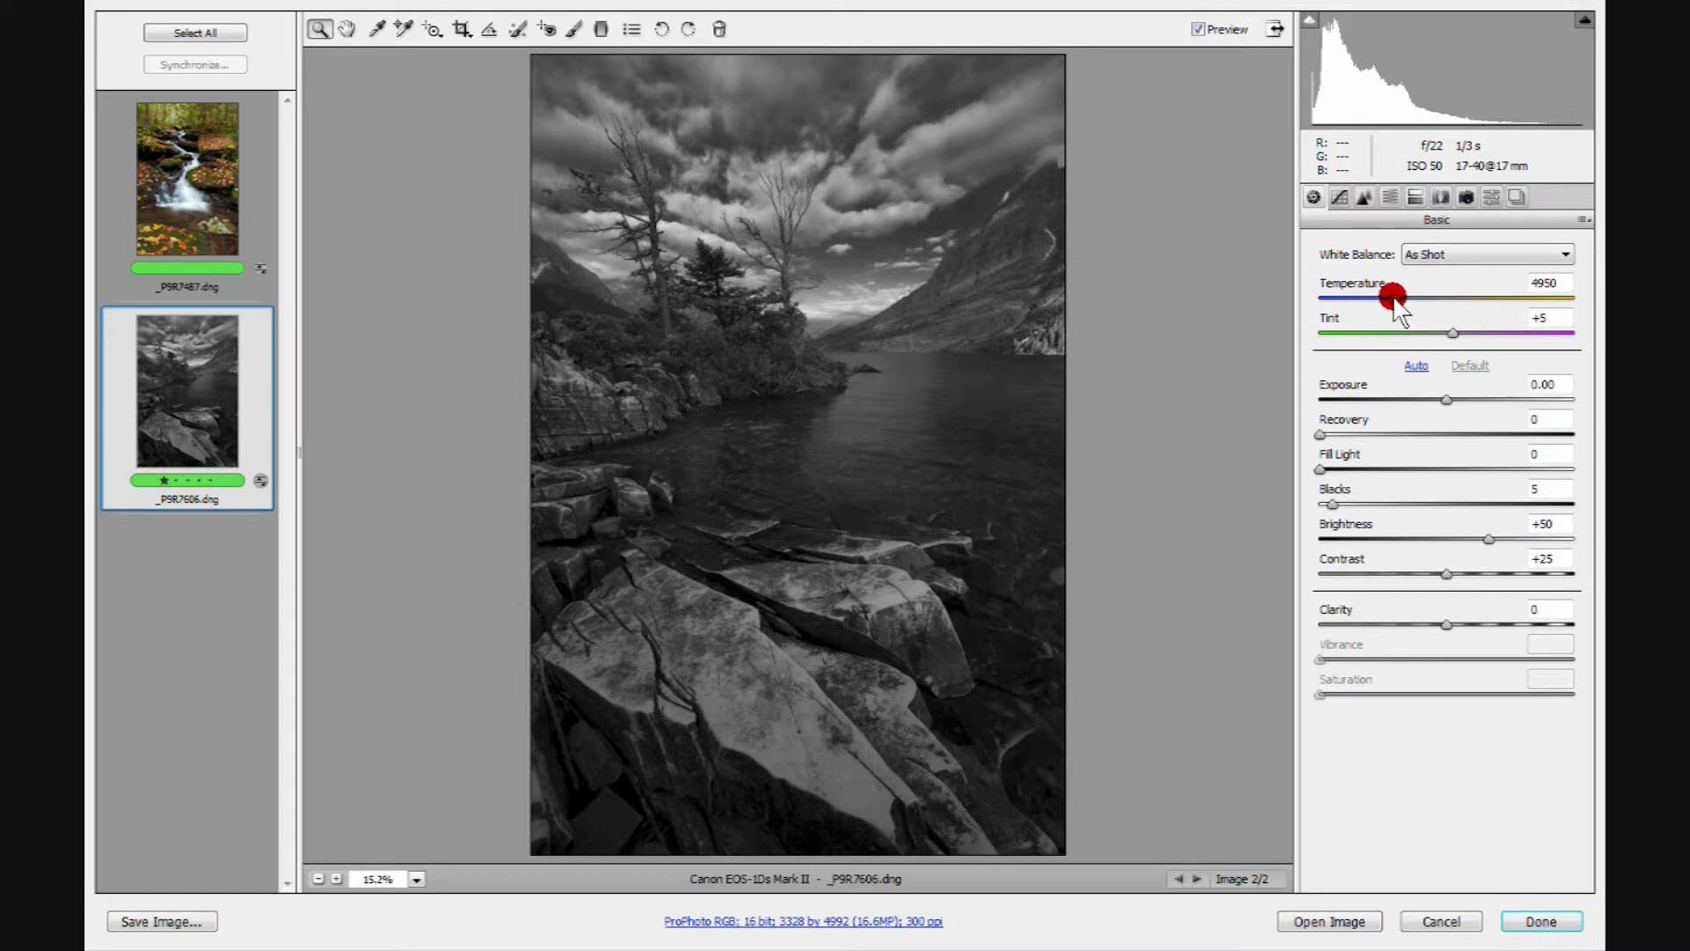
drag(1393, 296, 1419, 303)
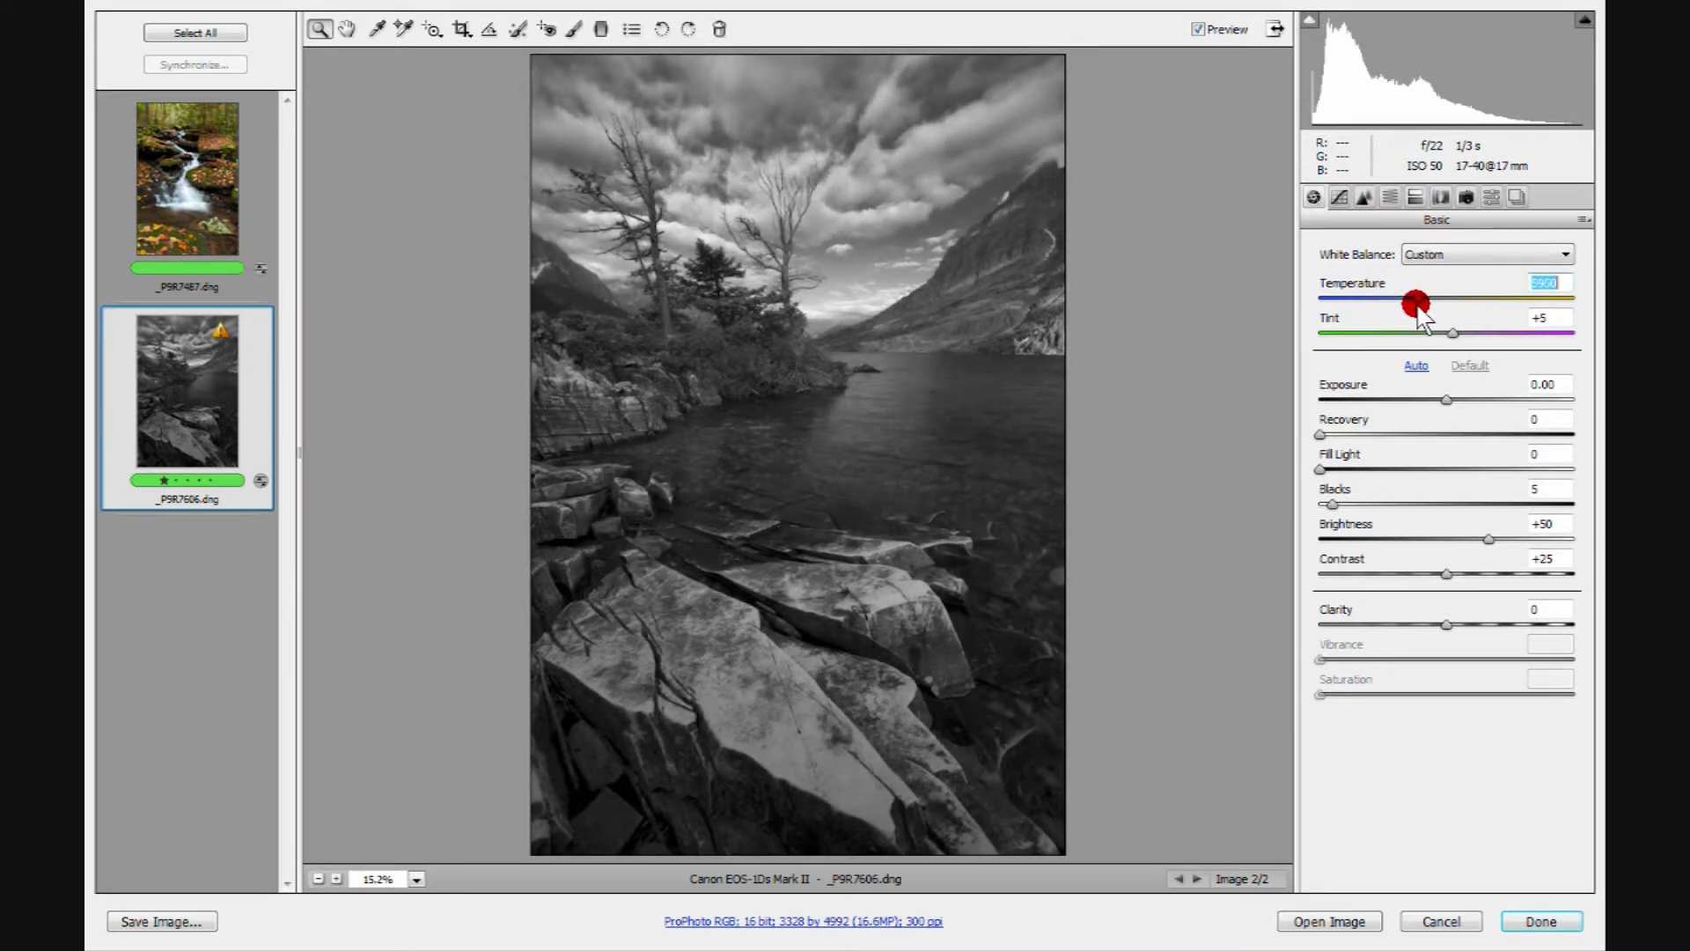
drag(1418, 304, 1416, 306)
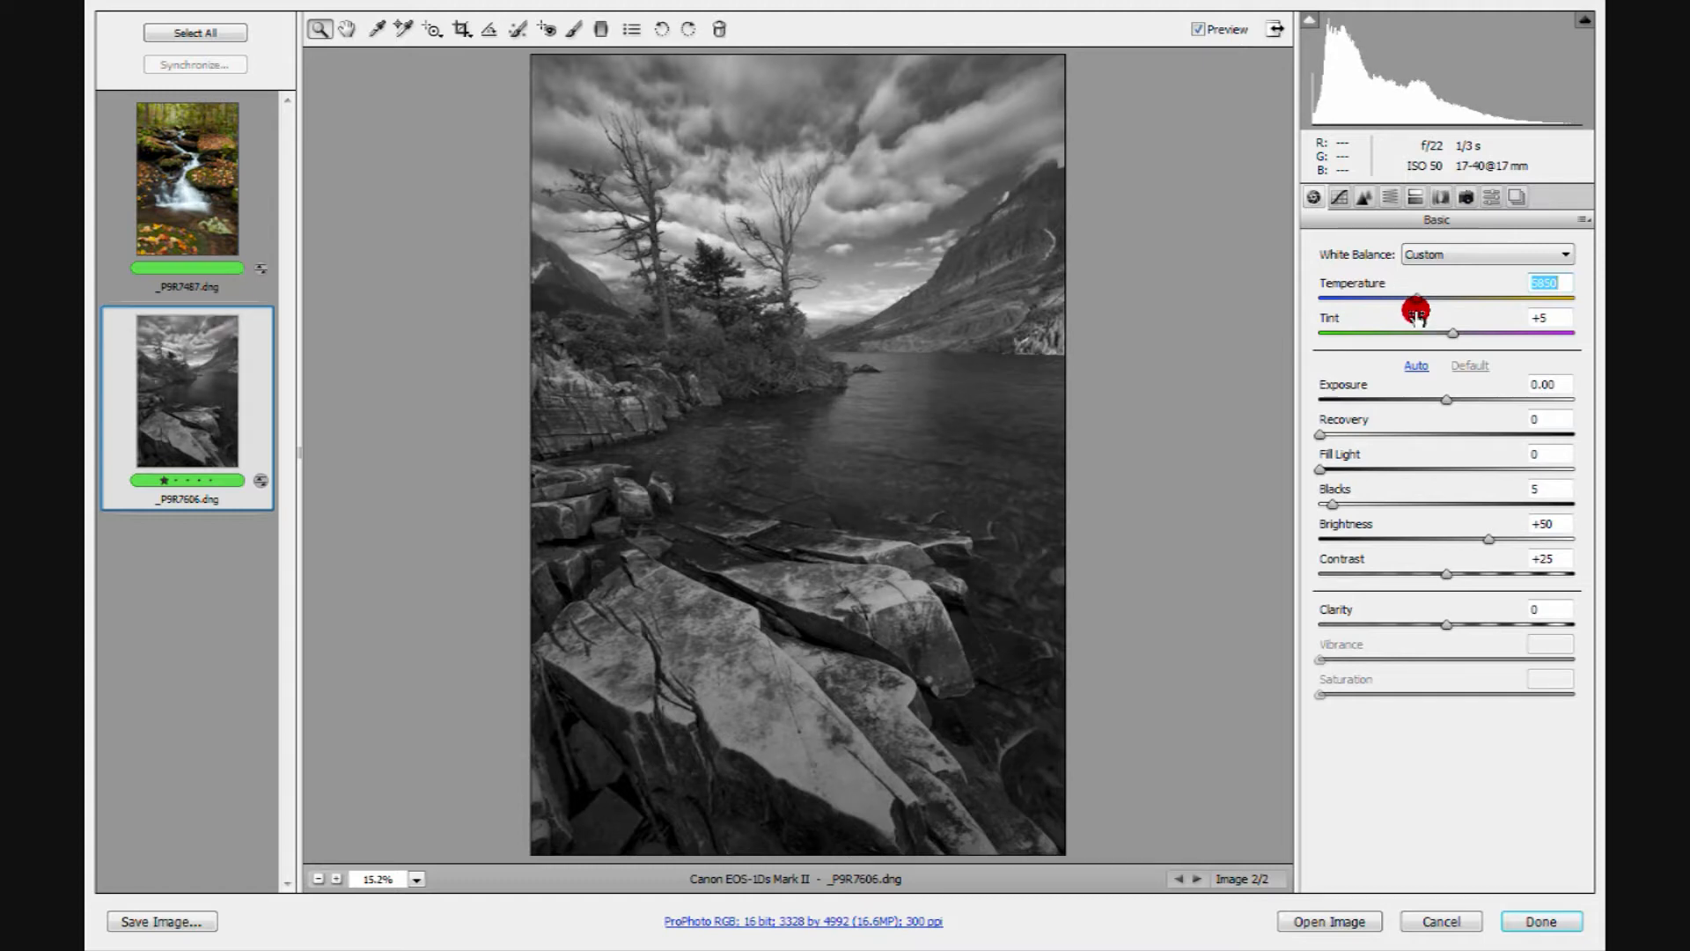
mouse_move(1453, 333)
mouse_down()
mouse_move(1597, 355)
mouse_move(1368, 354)
mouse_move(1423, 344)
mouse_up()
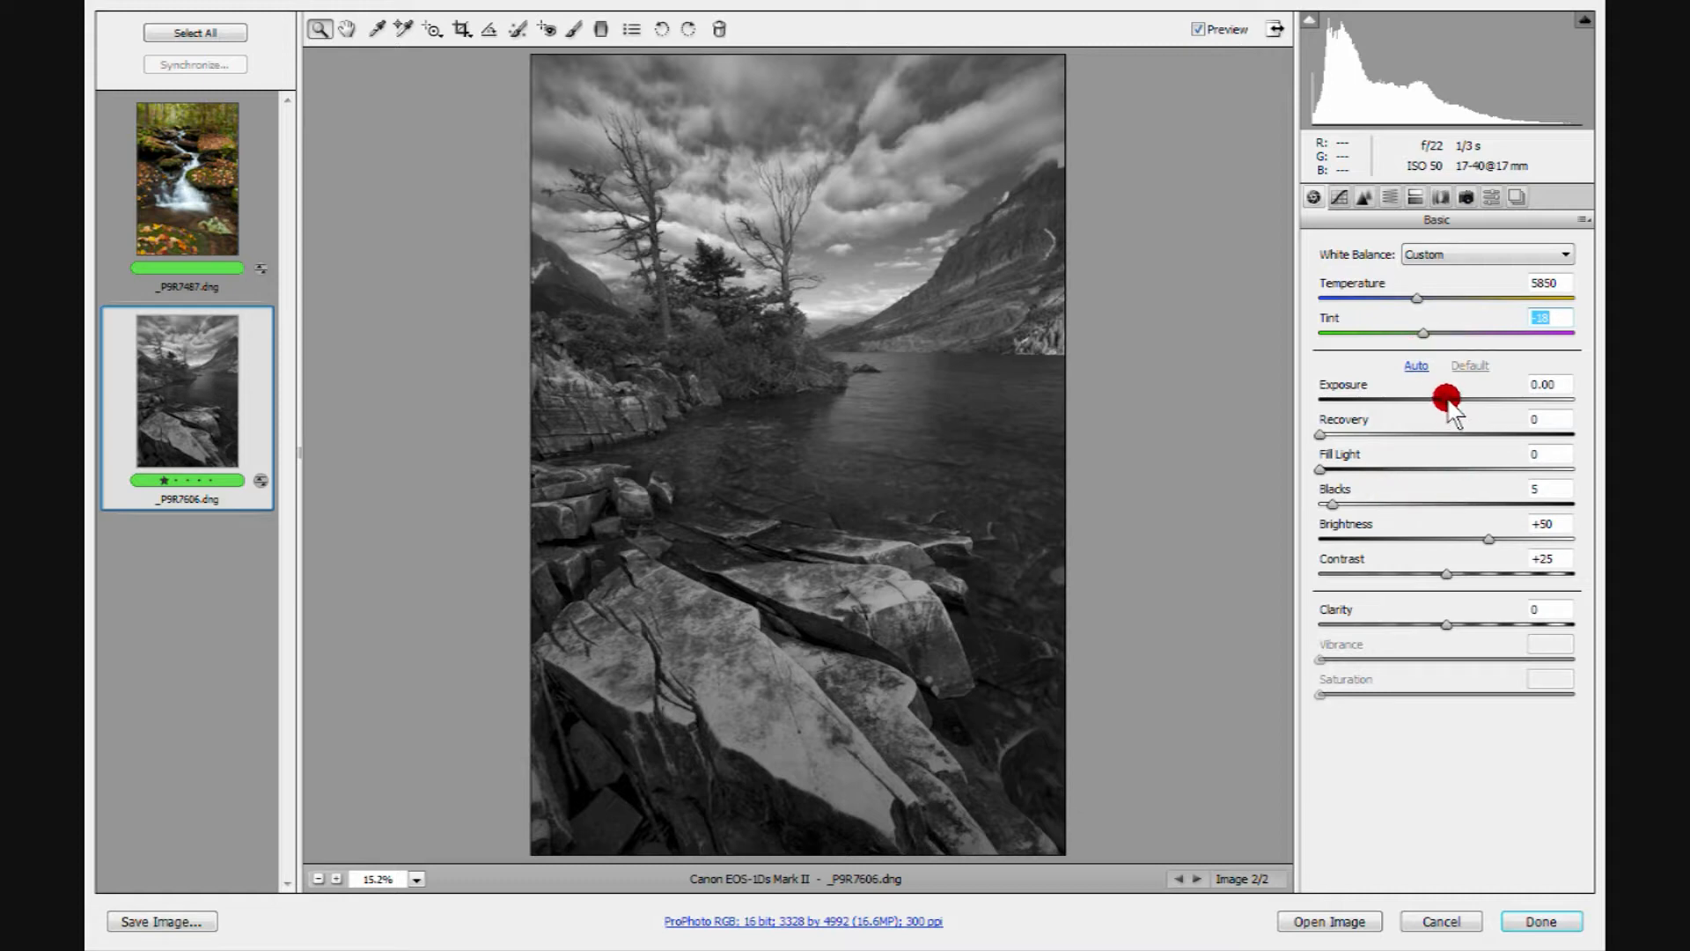
Try a different Exposure, reset it to 0, and set the lake photo's Clarity to +25.
drag(1447, 397, 1560, 408)
text(0)
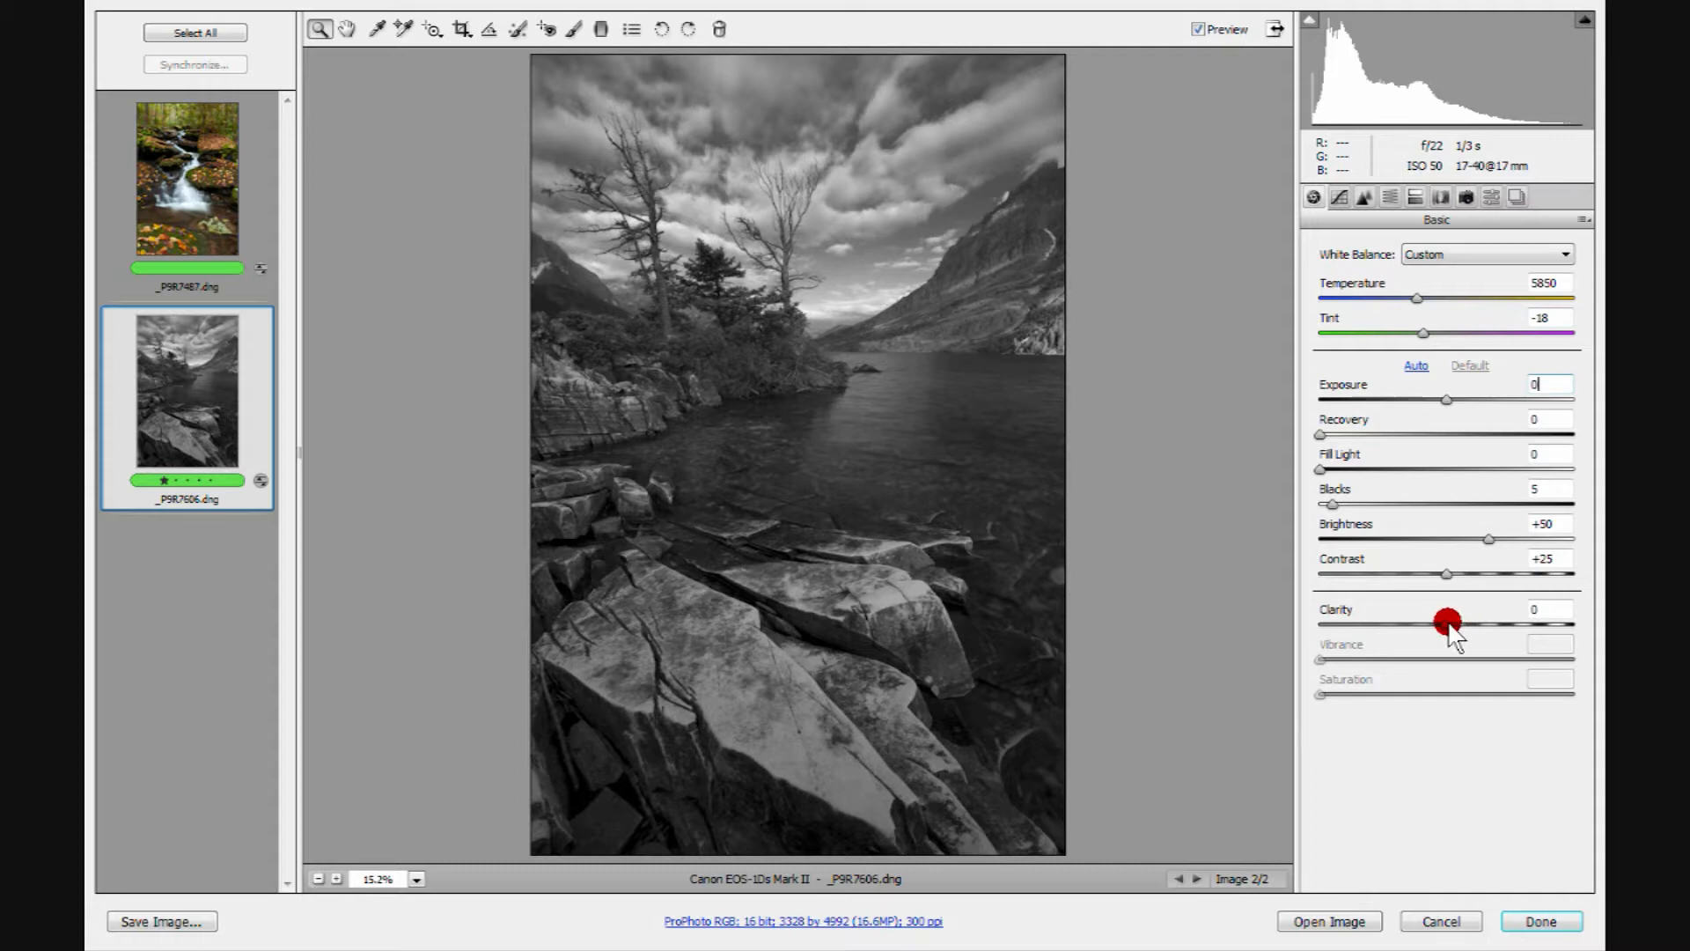
mouse_move(1449, 625)
mouse_down()
mouse_move(1570, 635)
mouse_move(1461, 621)
mouse_move(1497, 620)
mouse_move(1481, 621)
mouse_up()
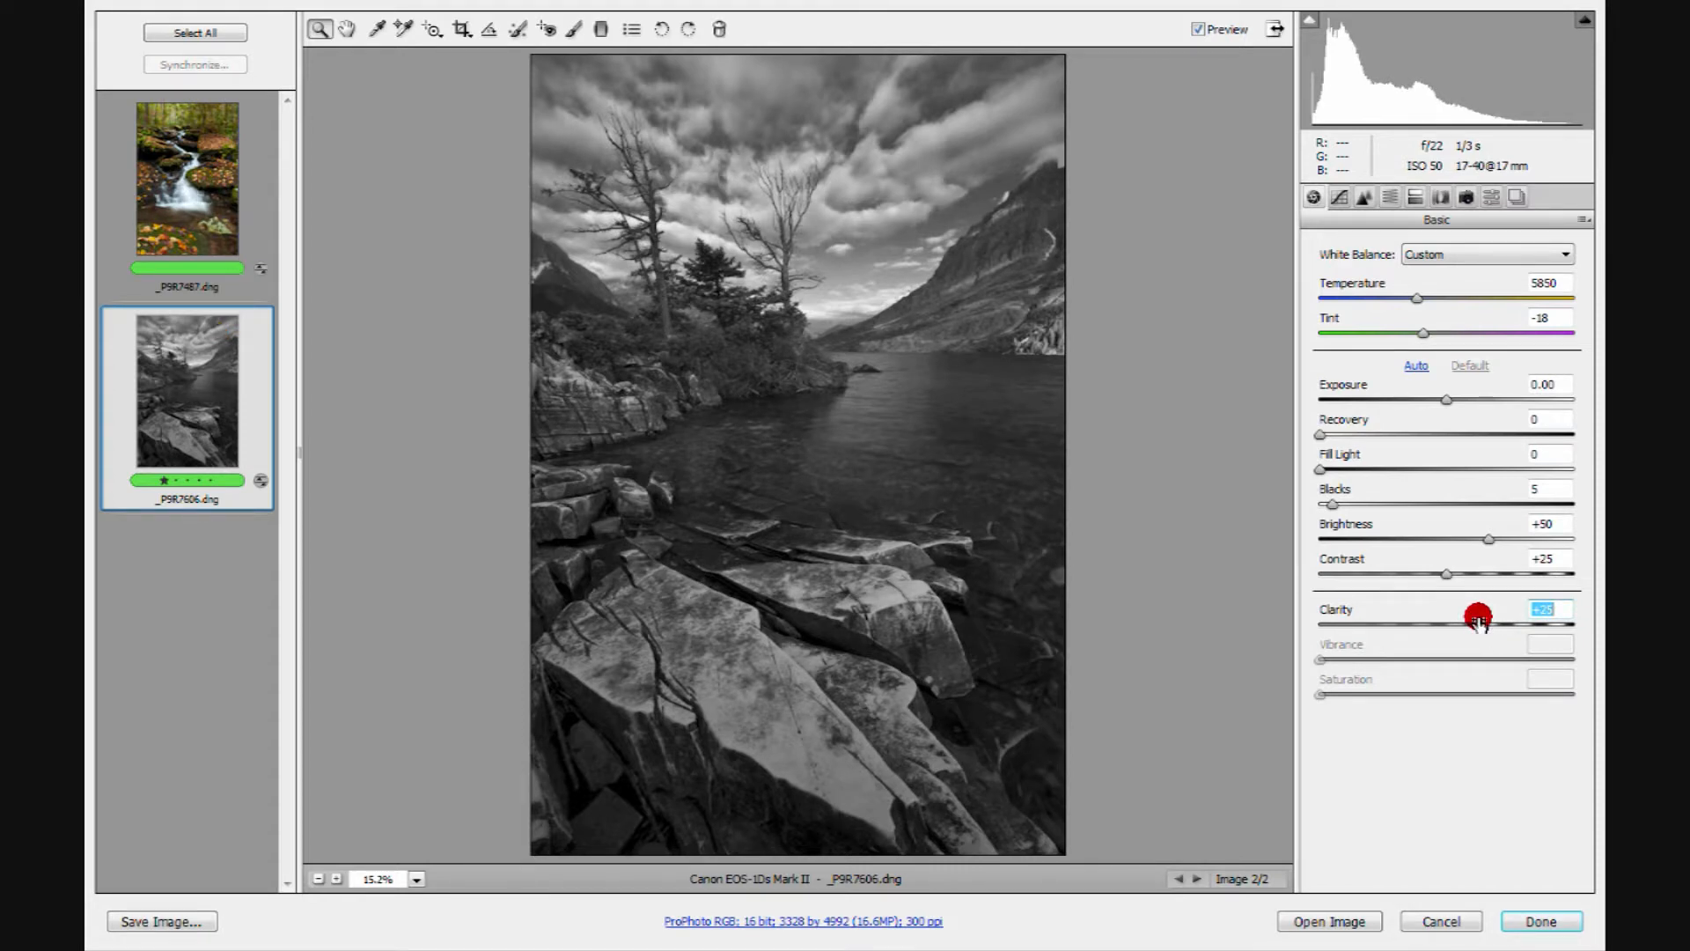
Brighten the upper part of the parametric tone curve with Highlights +79 and Lights +10.
click(1338, 199)
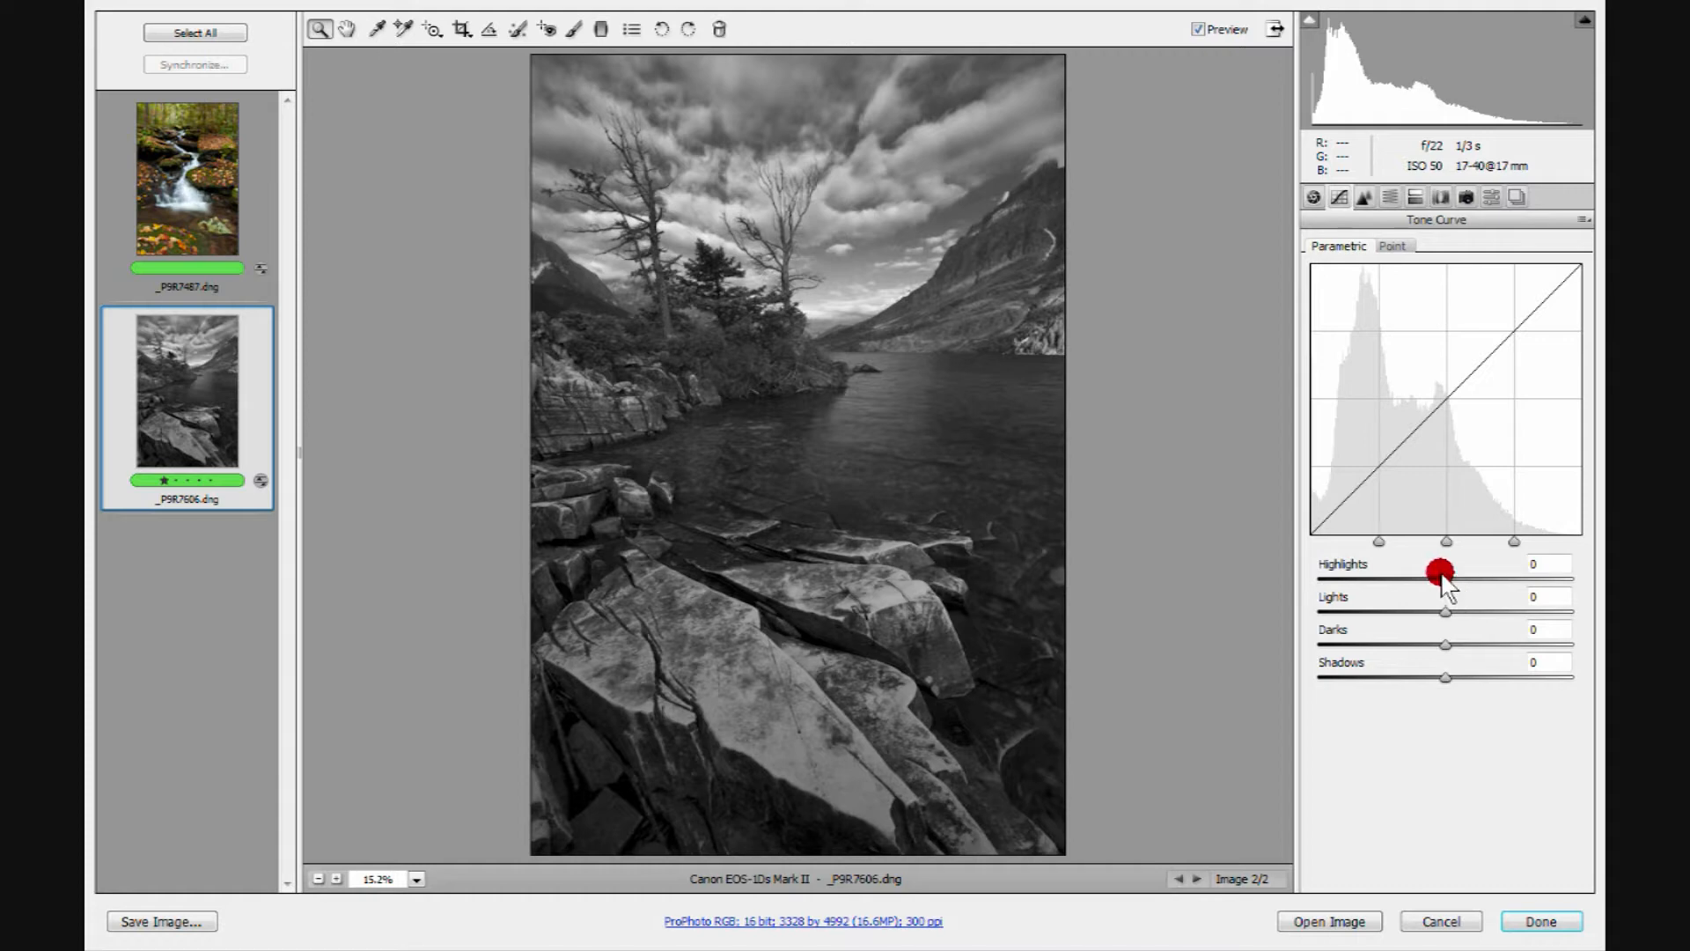
drag(1447, 579, 1544, 581)
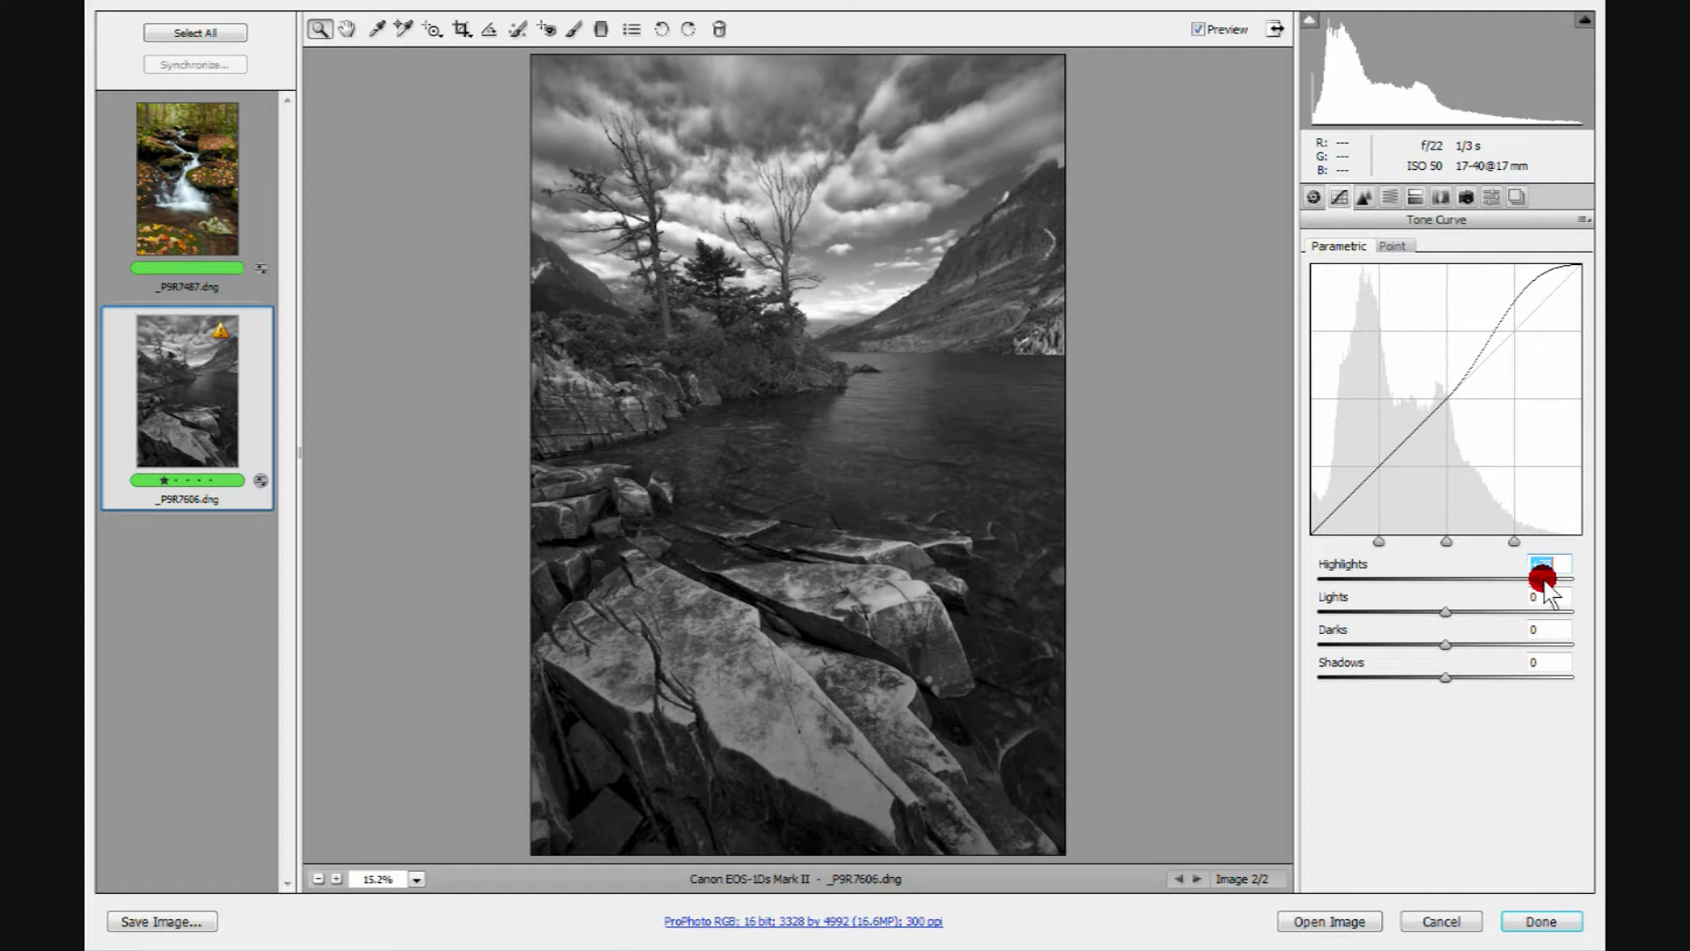
drag(1542, 580, 1546, 580)
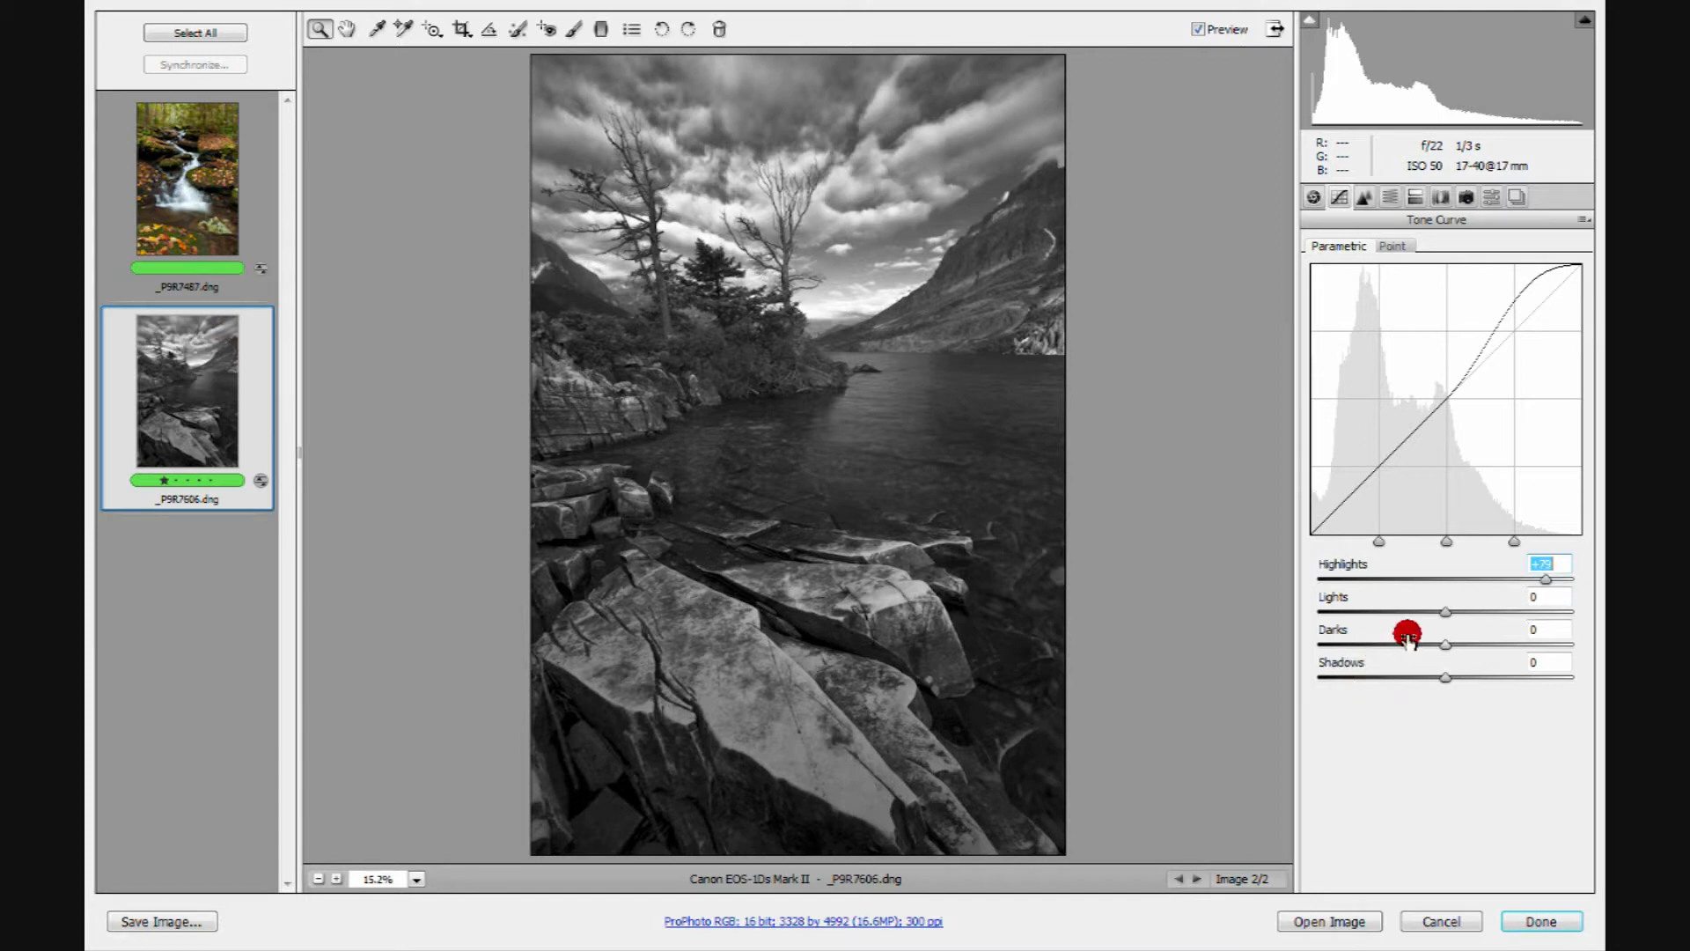
drag(1443, 613, 1433, 656)
Try raising the tone curve's Darks, return them to 0, and lower Shadows slightly.
click(1446, 646)
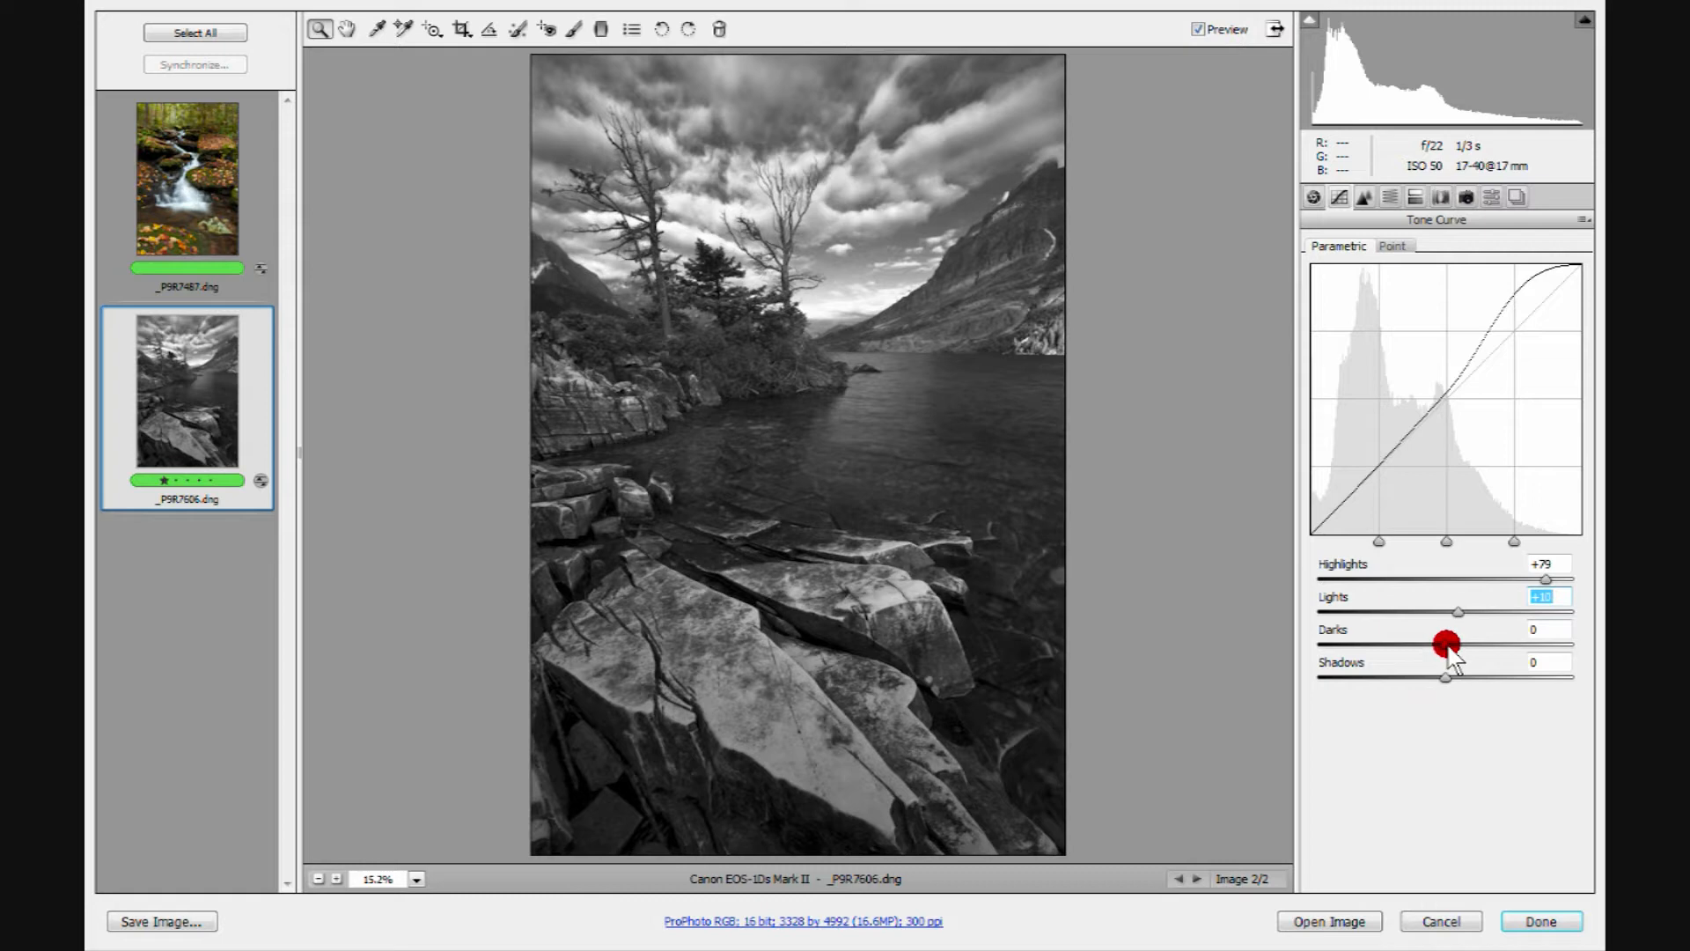
mouse_move(1446, 645)
mouse_down()
mouse_move(1373, 647)
mouse_move(1550, 642)
mouse_move(1476, 647)
mouse_up()
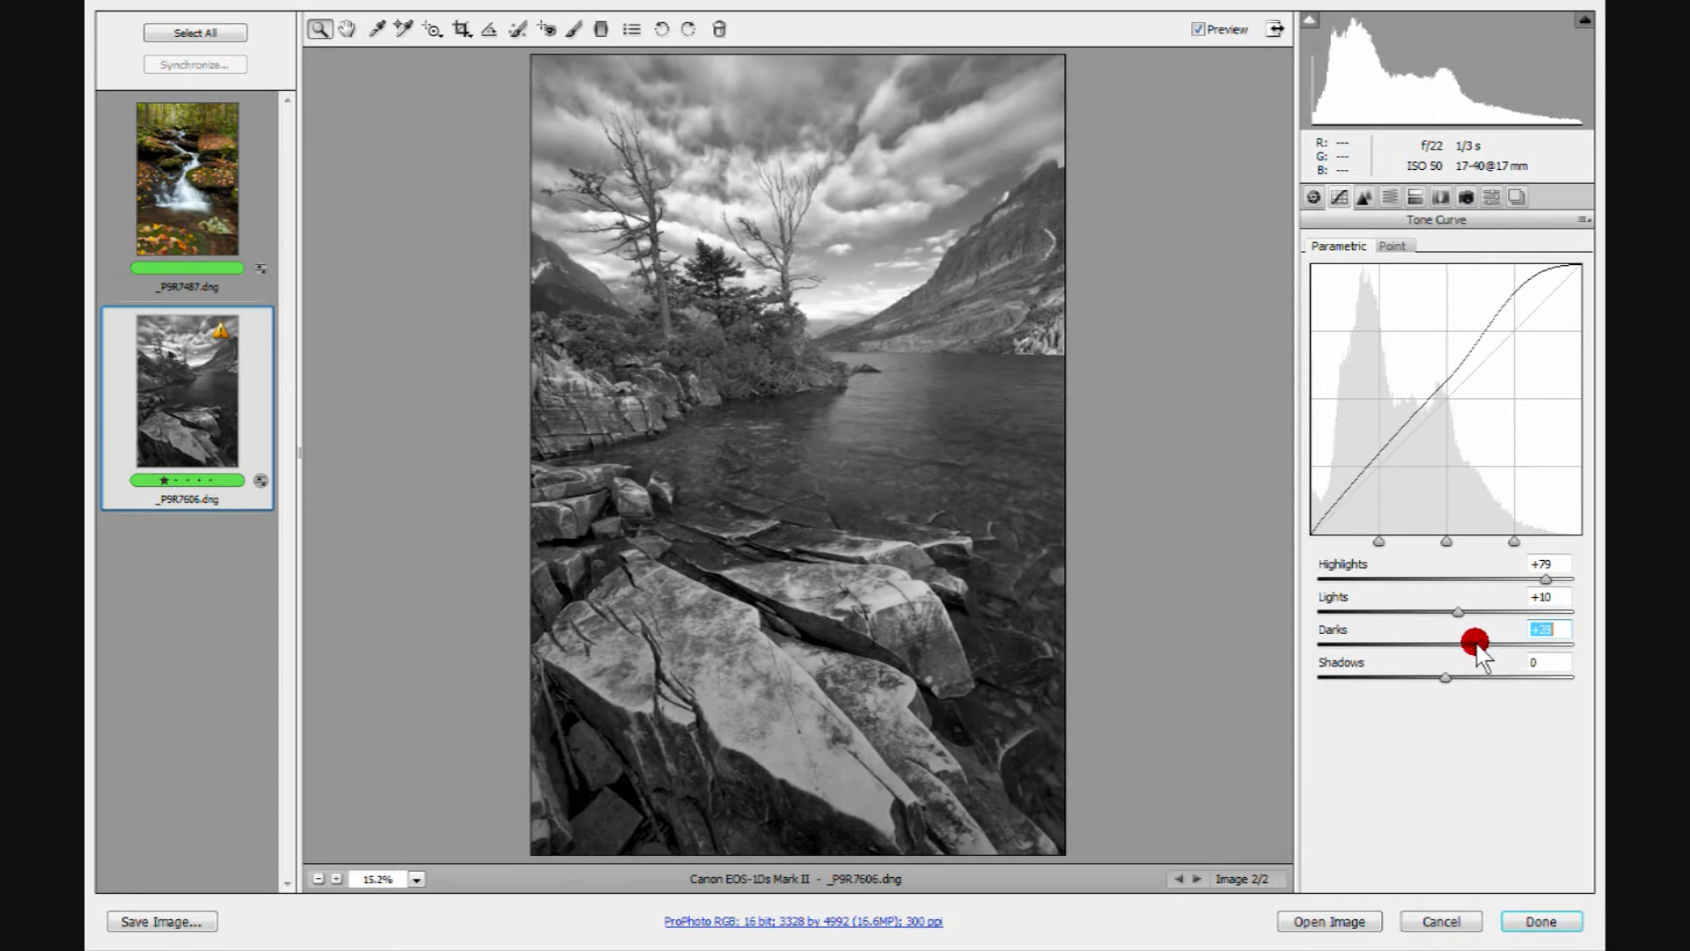
drag(1466, 713, 1428, 678)
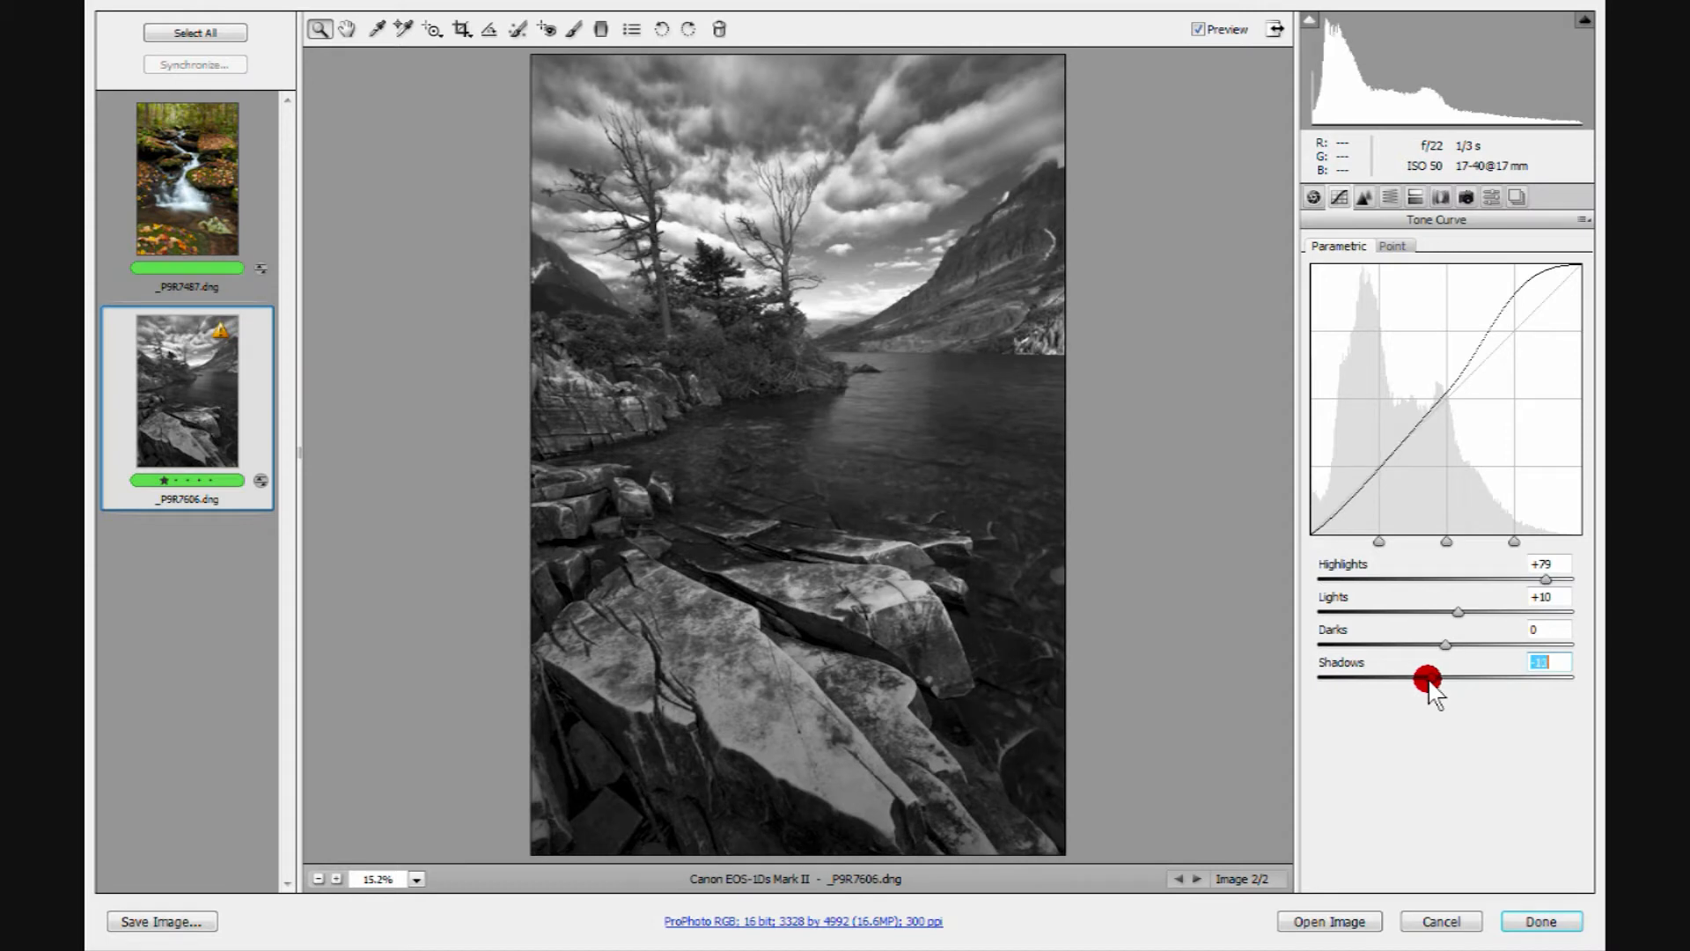
drag(1428, 677, 1426, 700)
click(1364, 196)
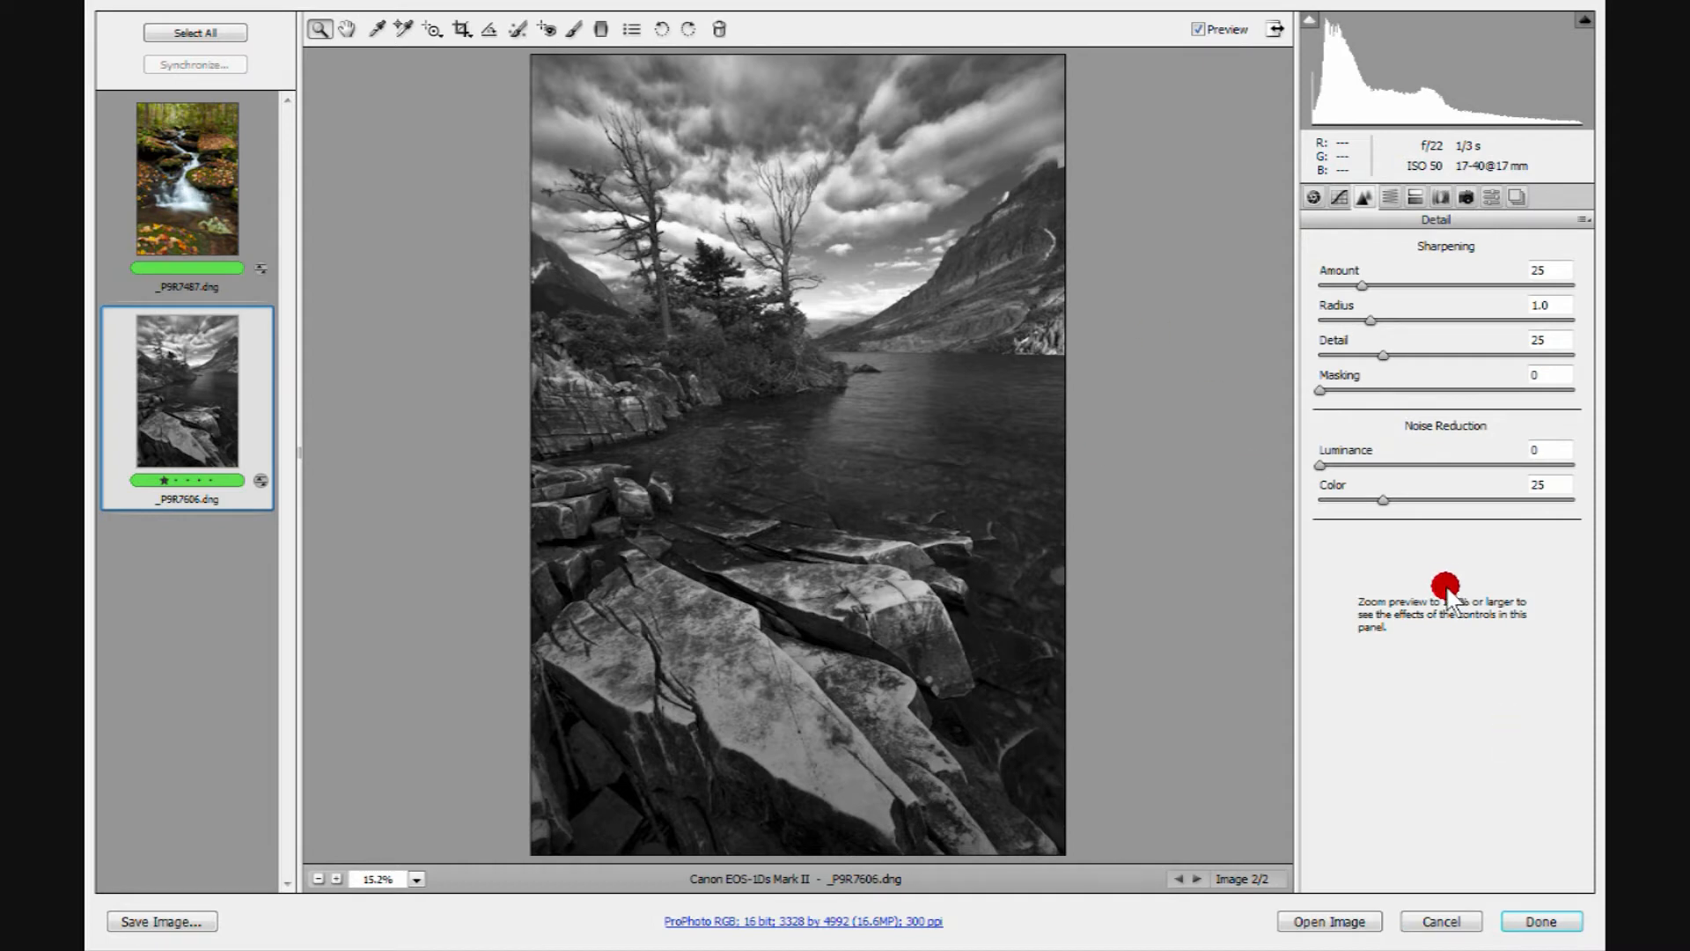
click(1313, 195)
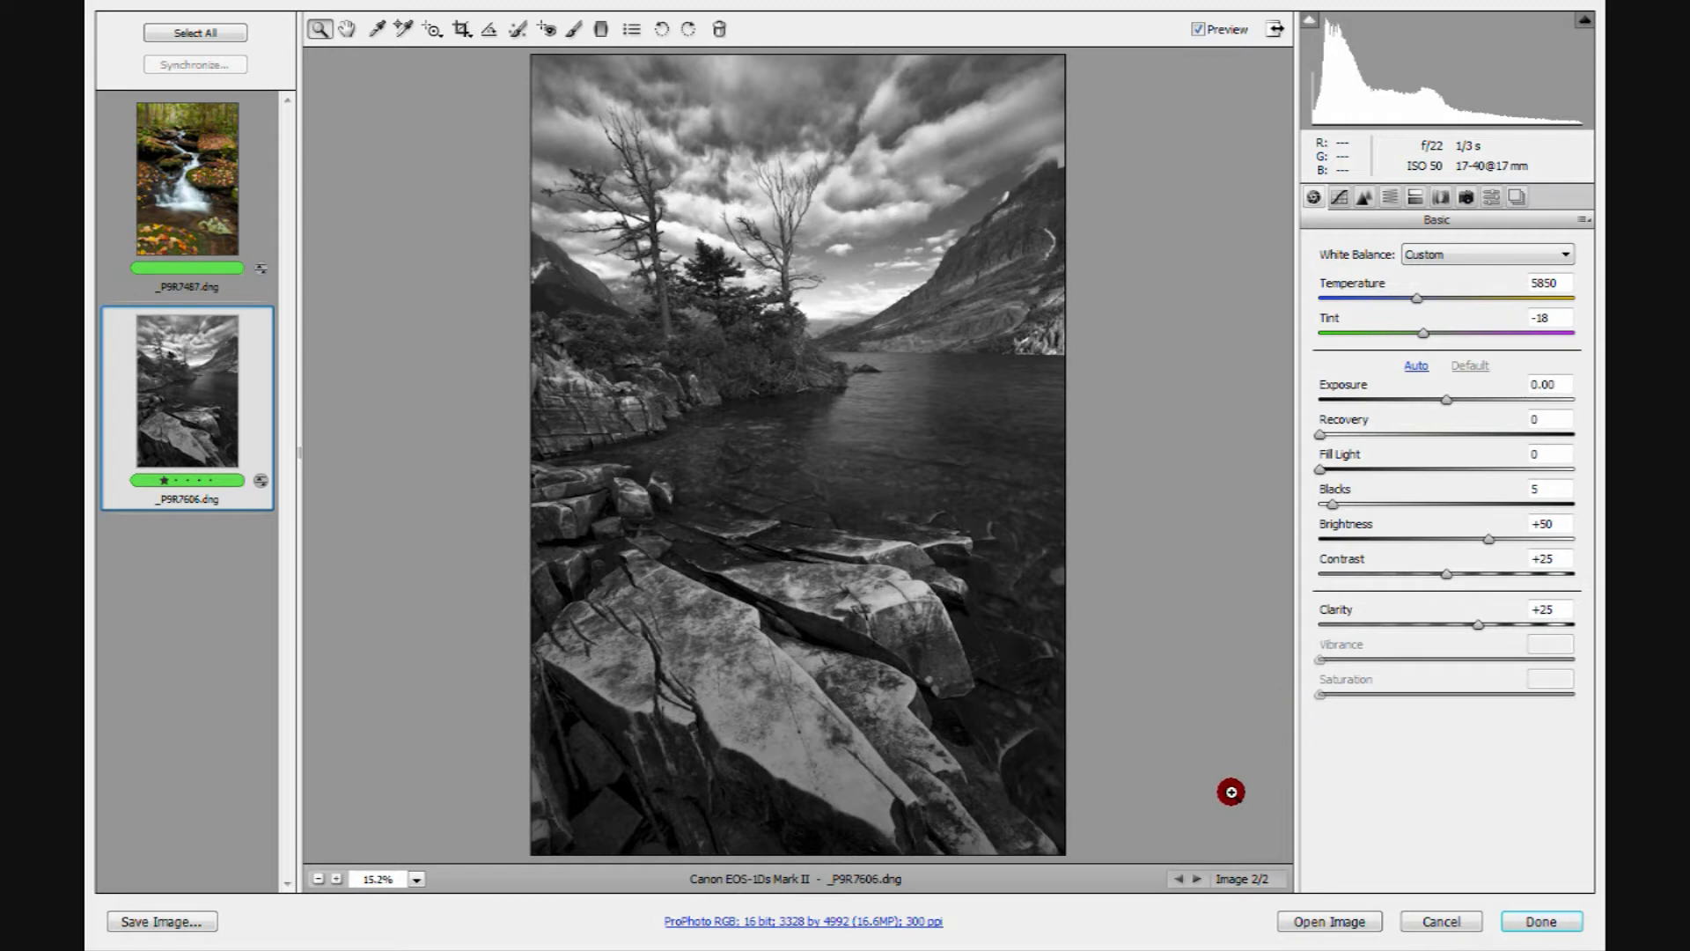
click(1391, 196)
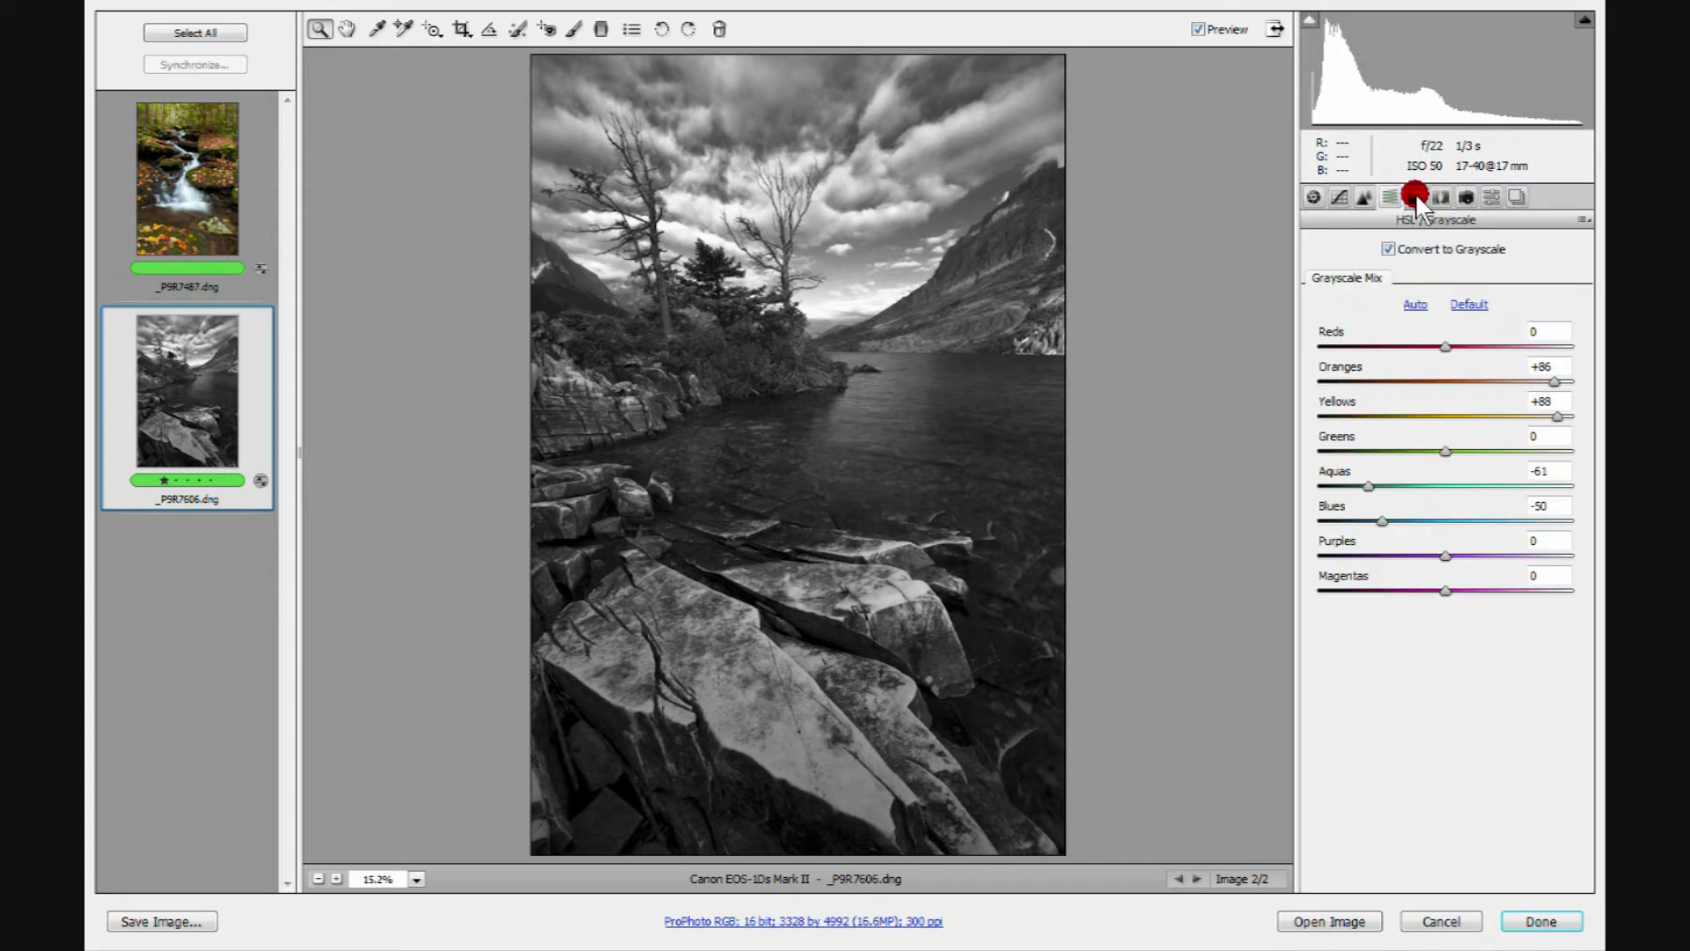
Tone the highlights with Hue 48 and Saturation 10 using Split Toning, and compare the image with preview off and on.
click(1415, 197)
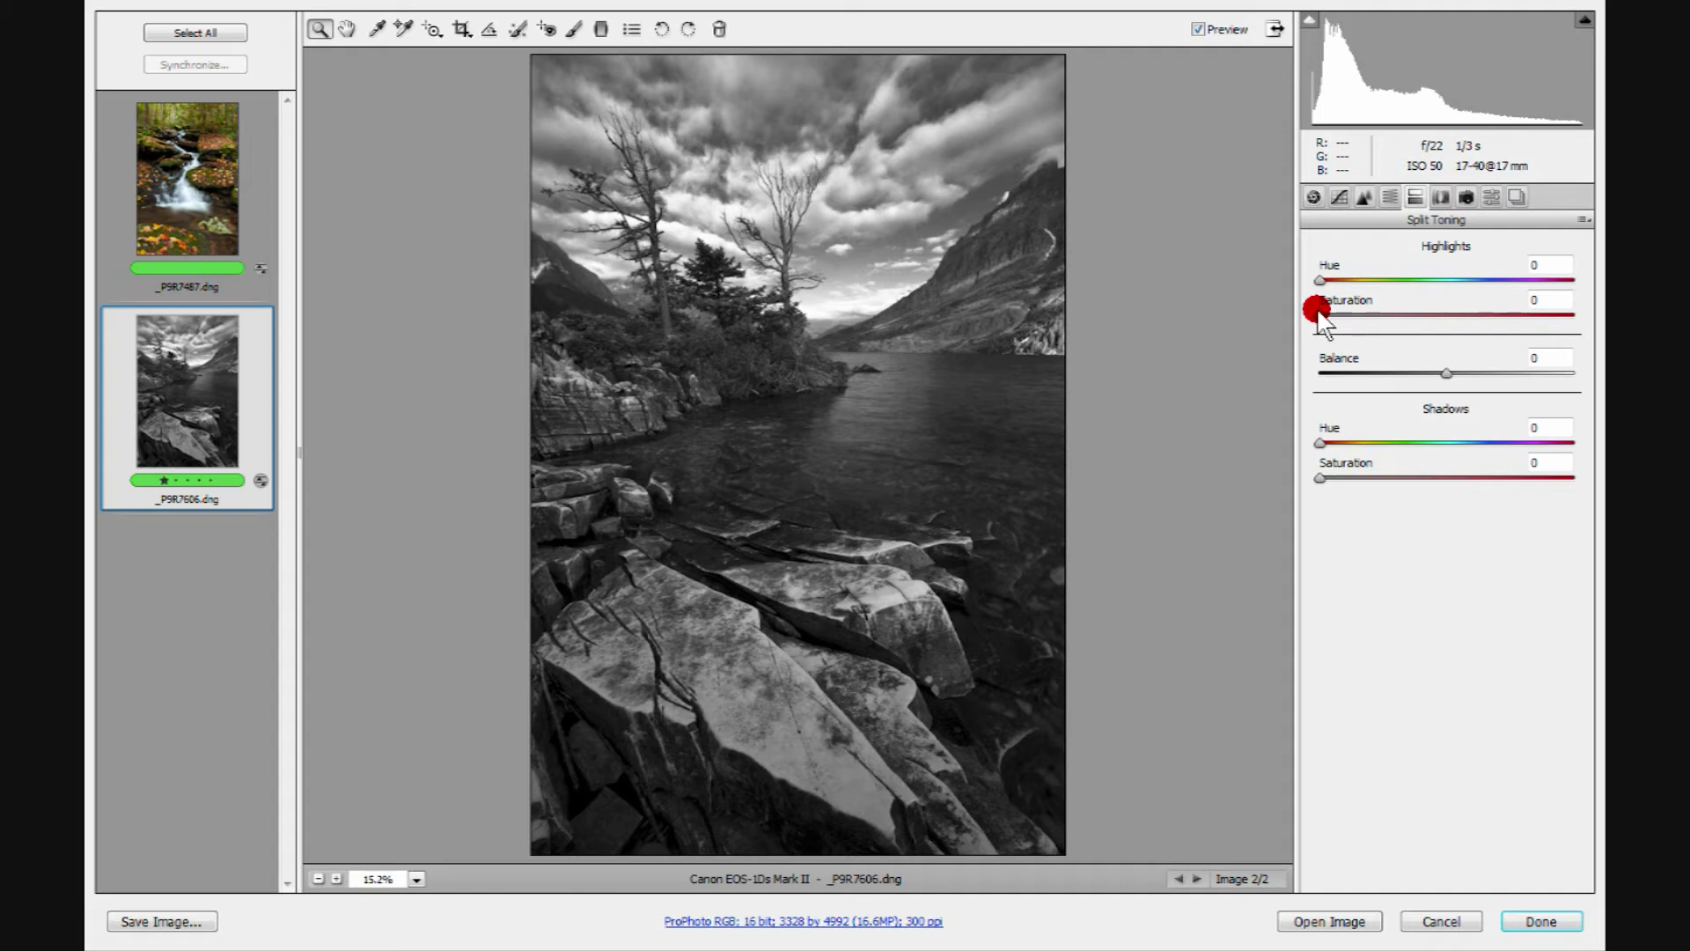
drag(1318, 312, 1558, 326)
drag(1320, 280, 1356, 287)
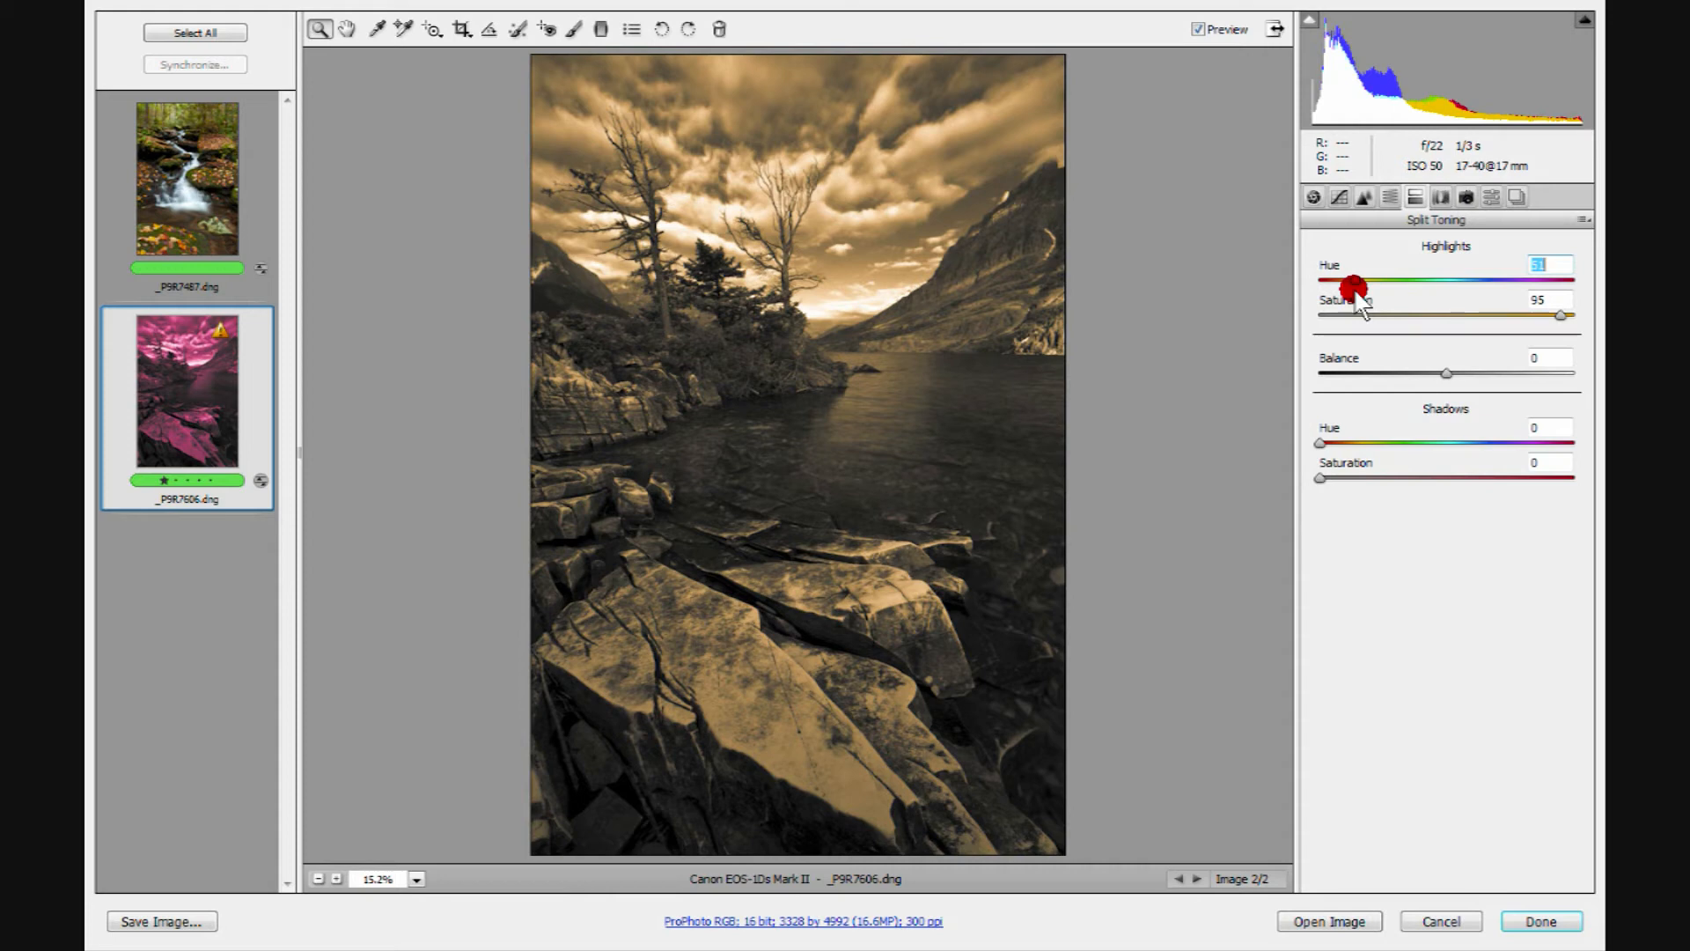
drag(1357, 287, 1357, 287)
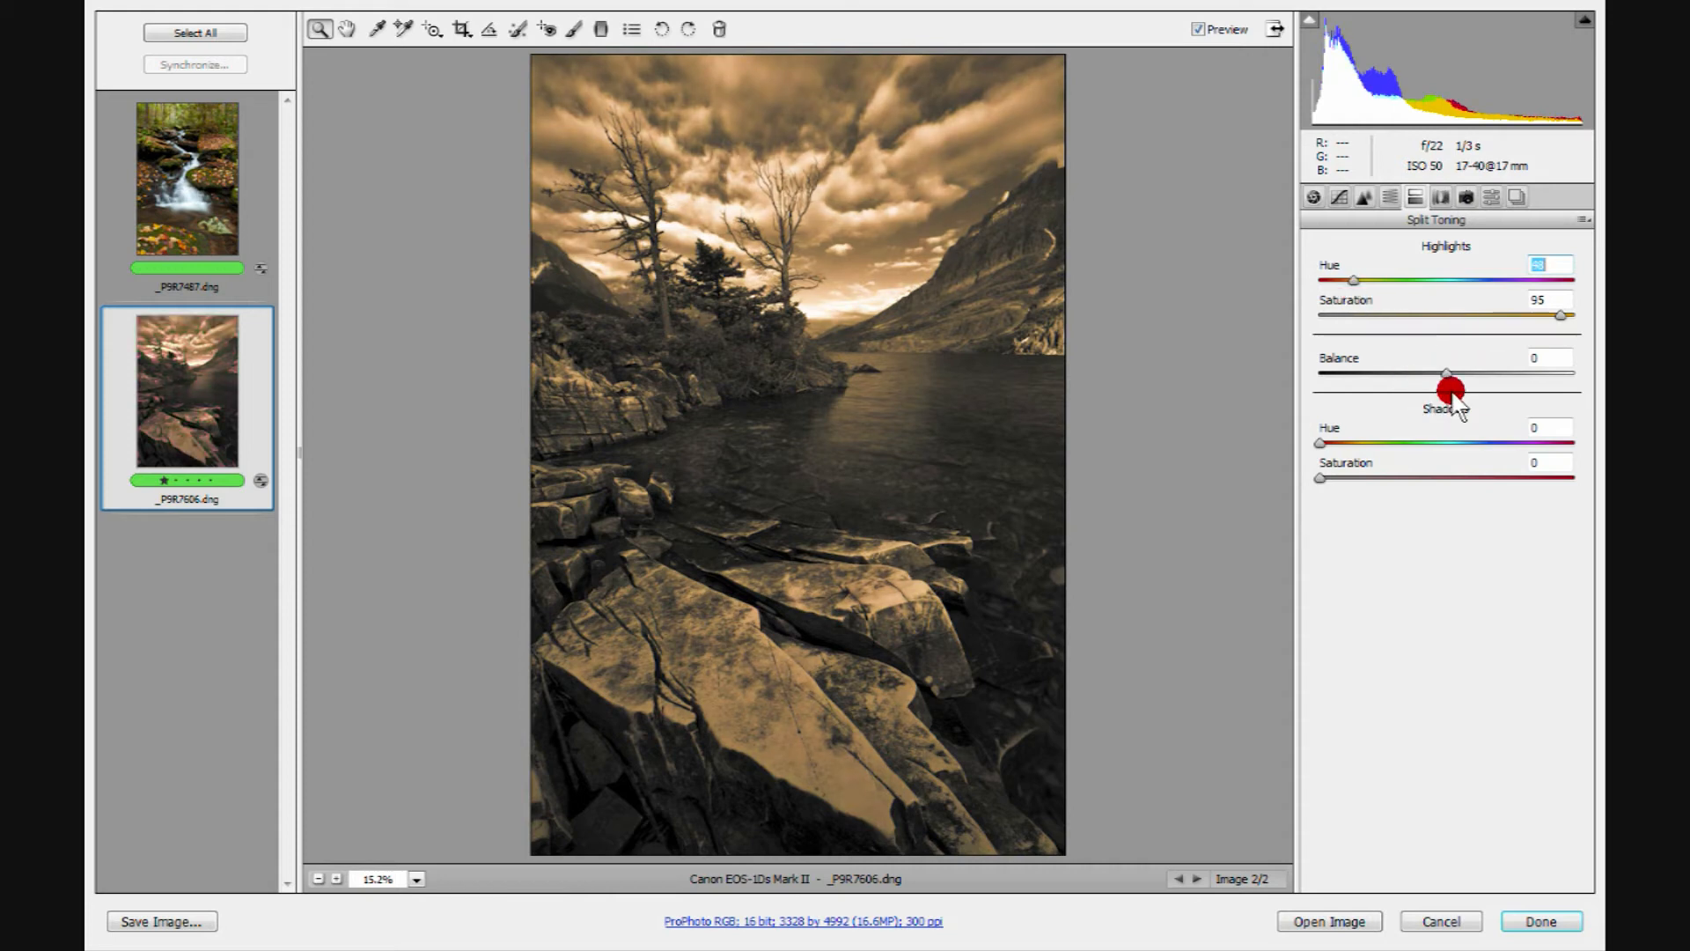
drag(1556, 314, 1344, 314)
click(1194, 29)
click(1195, 29)
click(1196, 29)
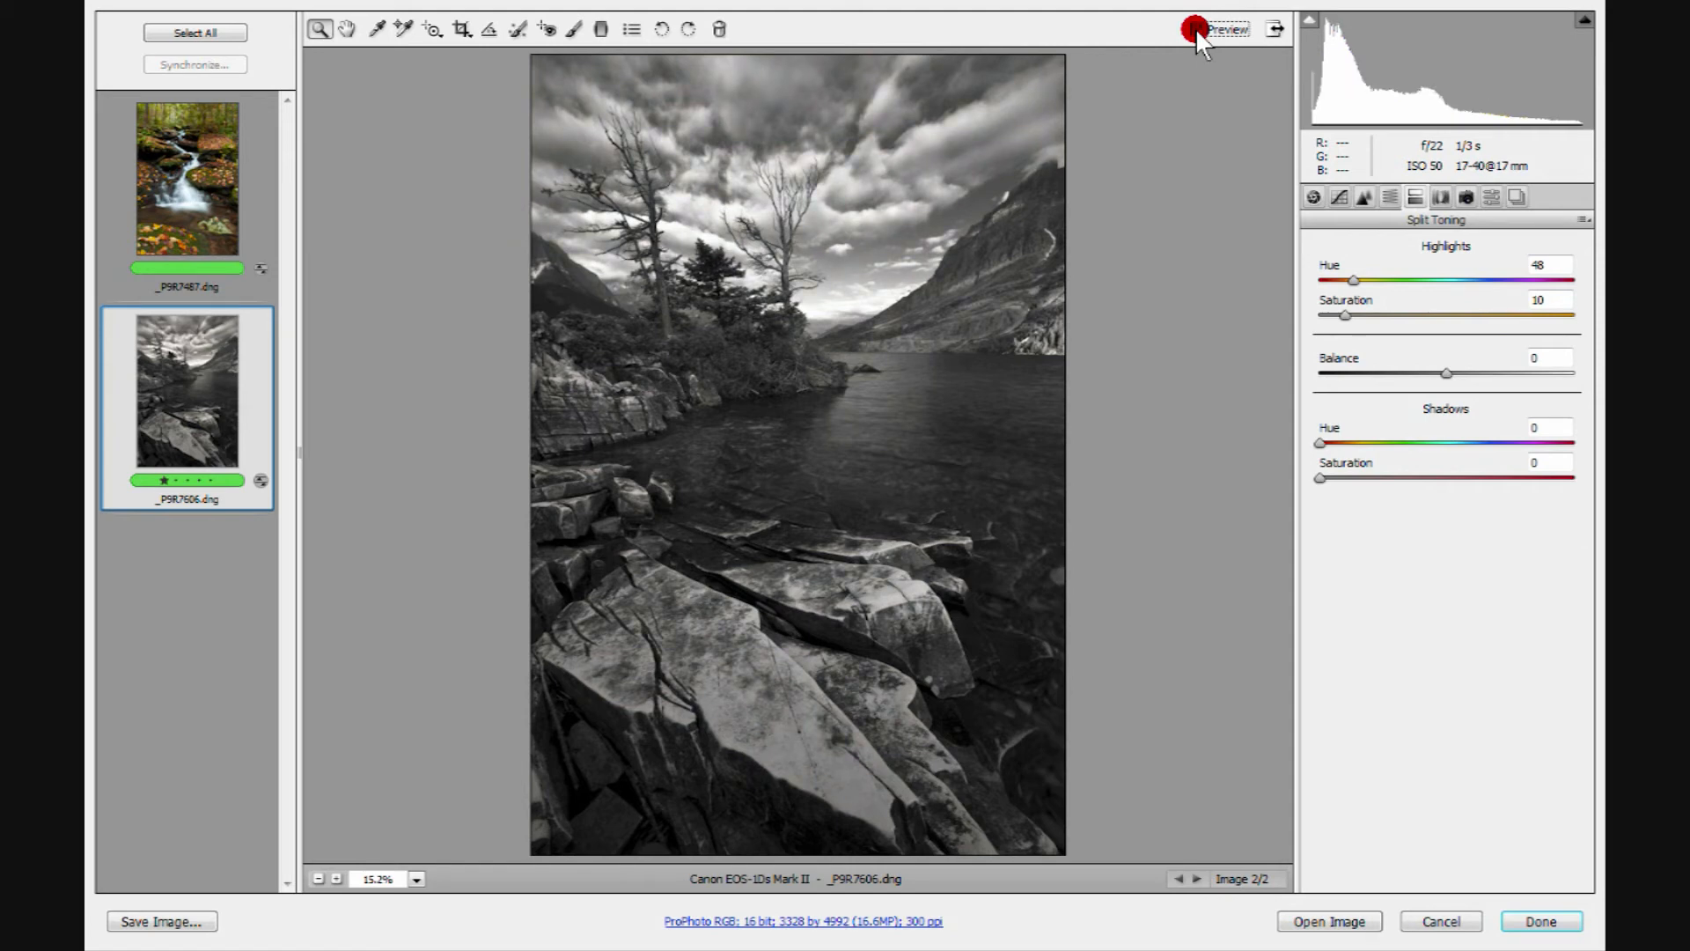
click(1195, 29)
click(1195, 28)
Tone the shadows blue with Hue 222 and Saturation 10, and compare the image with preview off and on.
drag(1320, 478, 1573, 490)
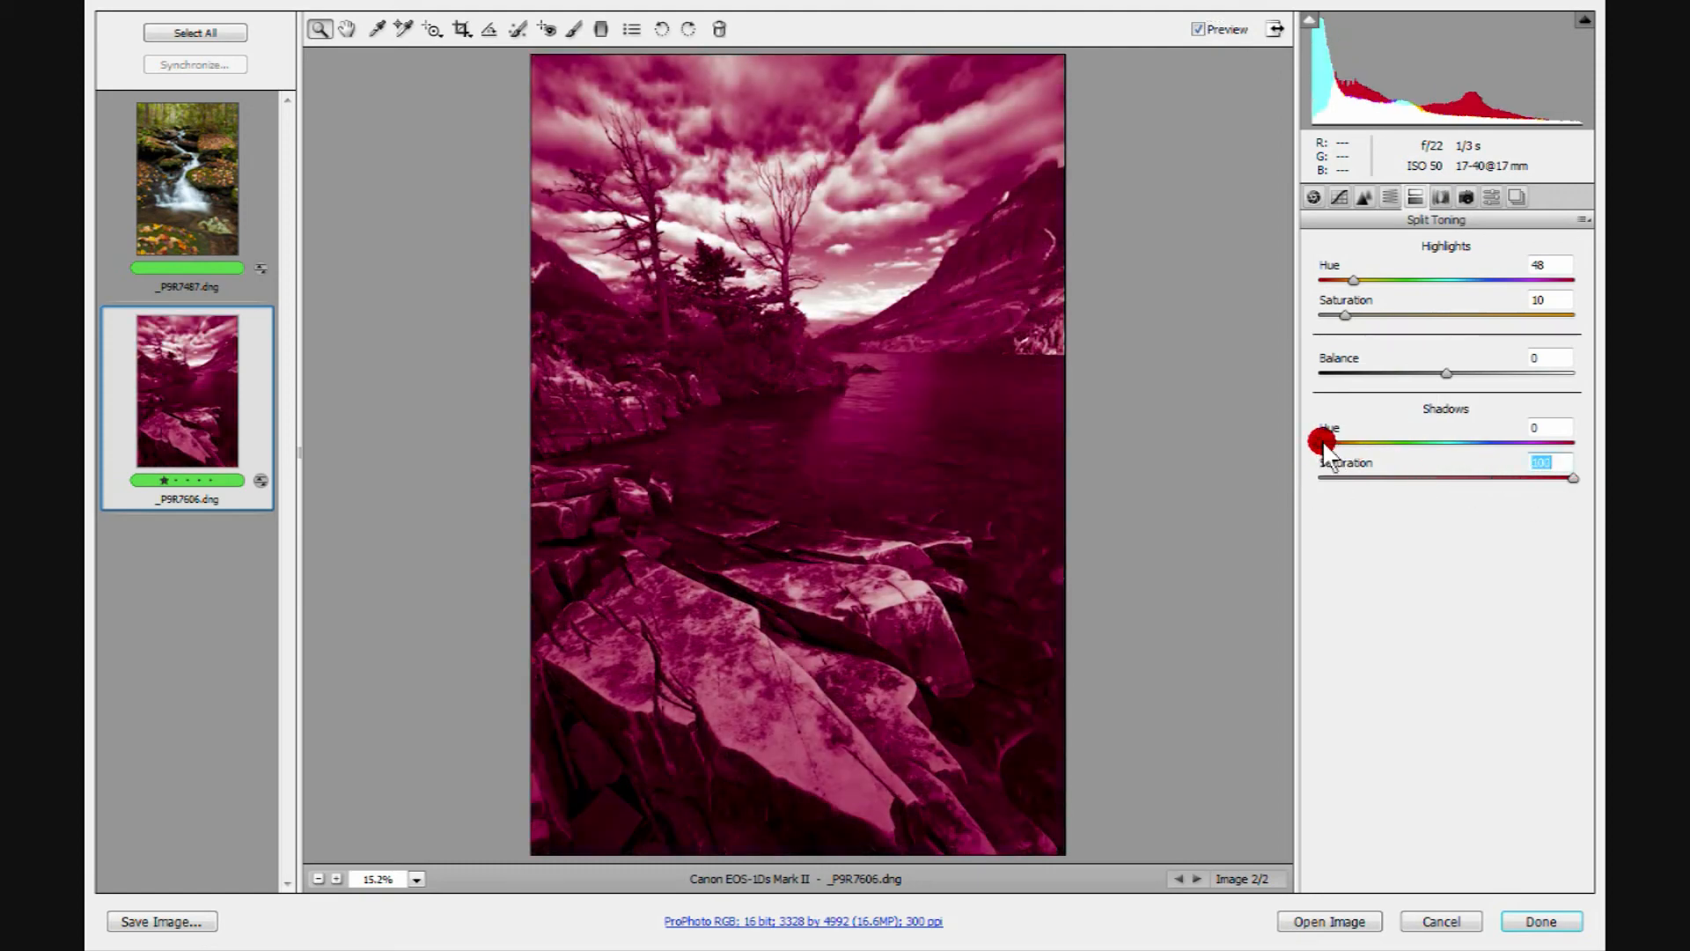
drag(1318, 443, 1476, 455)
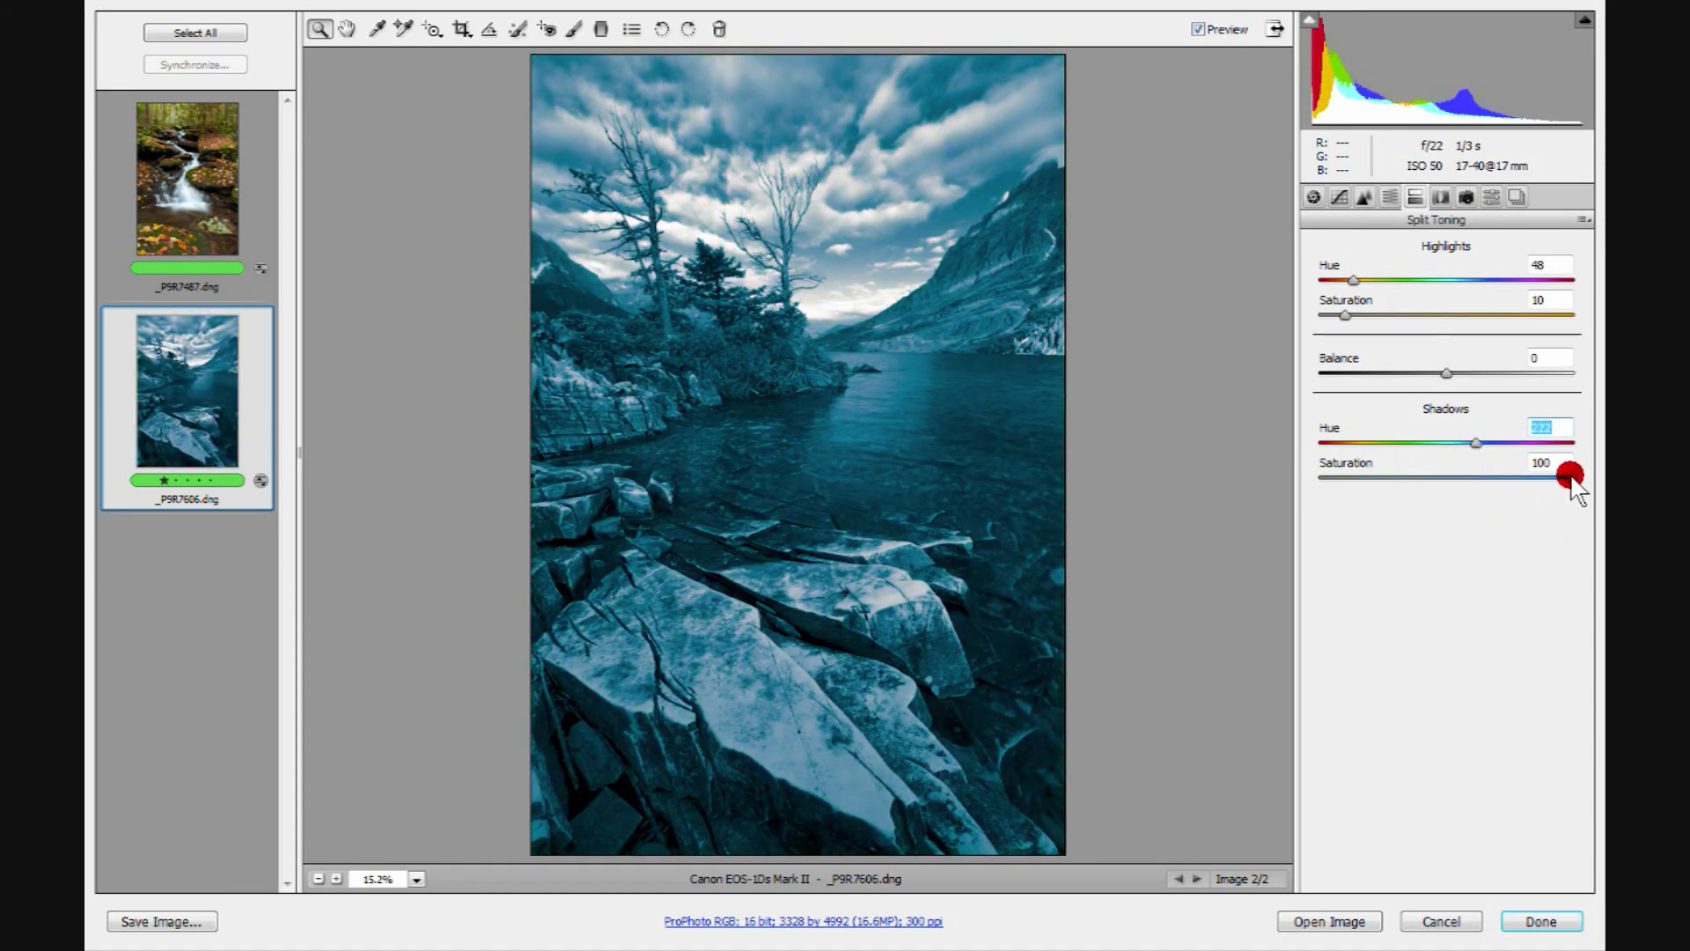
drag(1571, 476, 1346, 491)
click(1197, 29)
click(1197, 28)
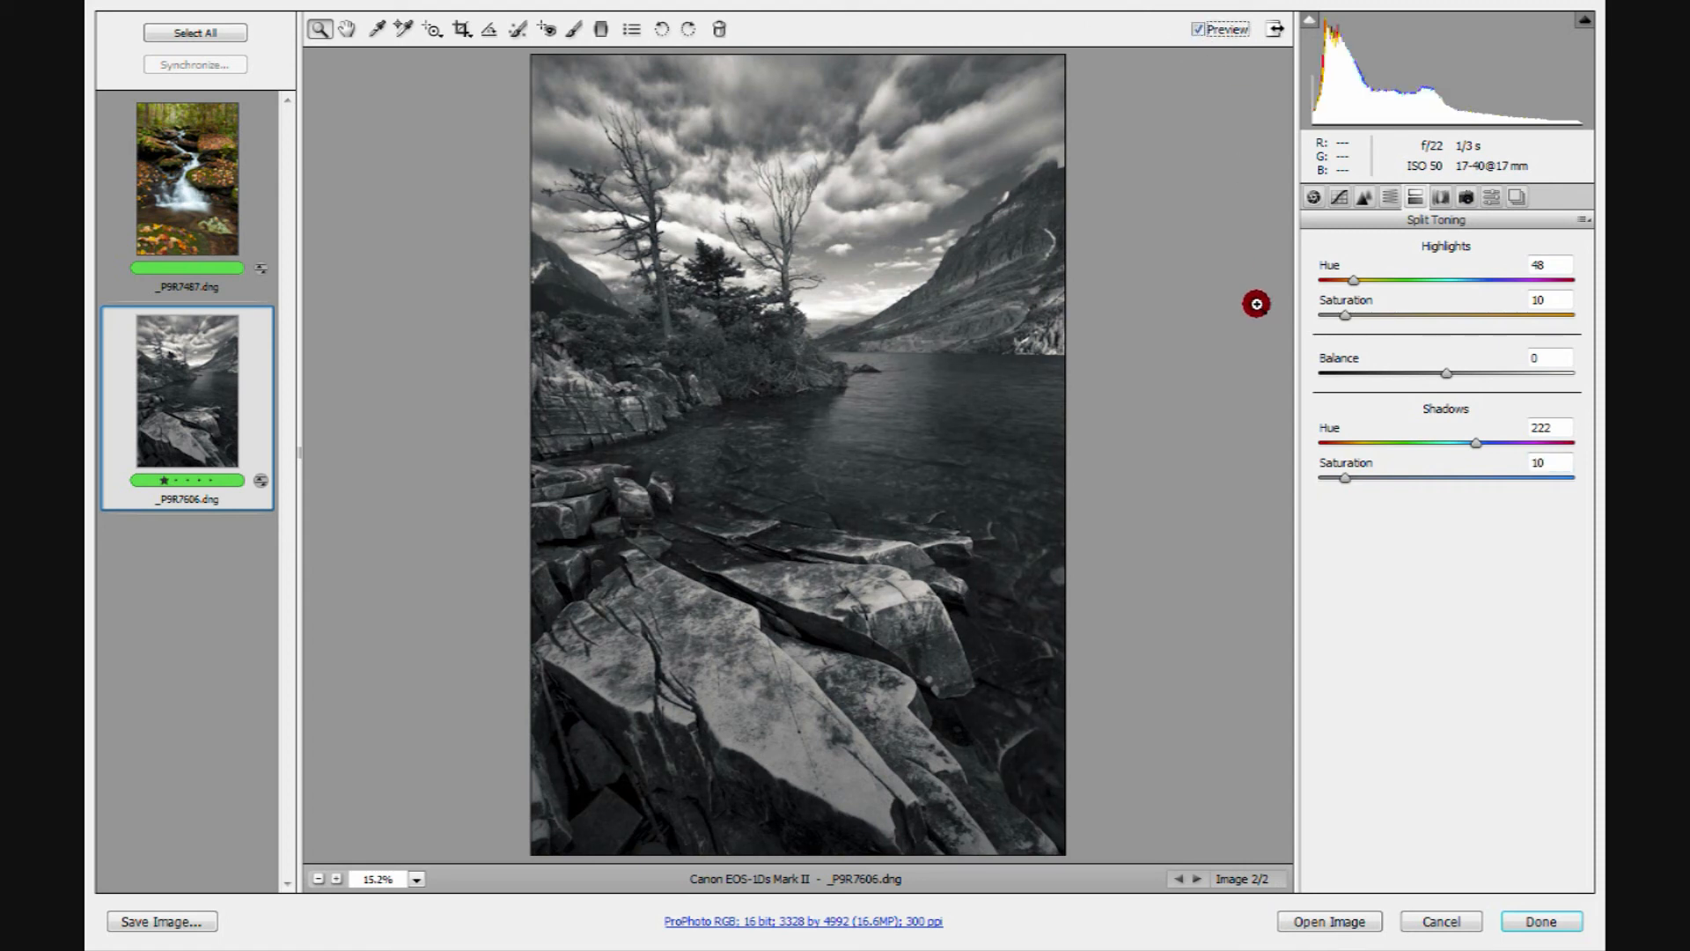
Shift the split toning Balance to +48 and compare the image with preview off and on.
drag(1449, 374, 1507, 376)
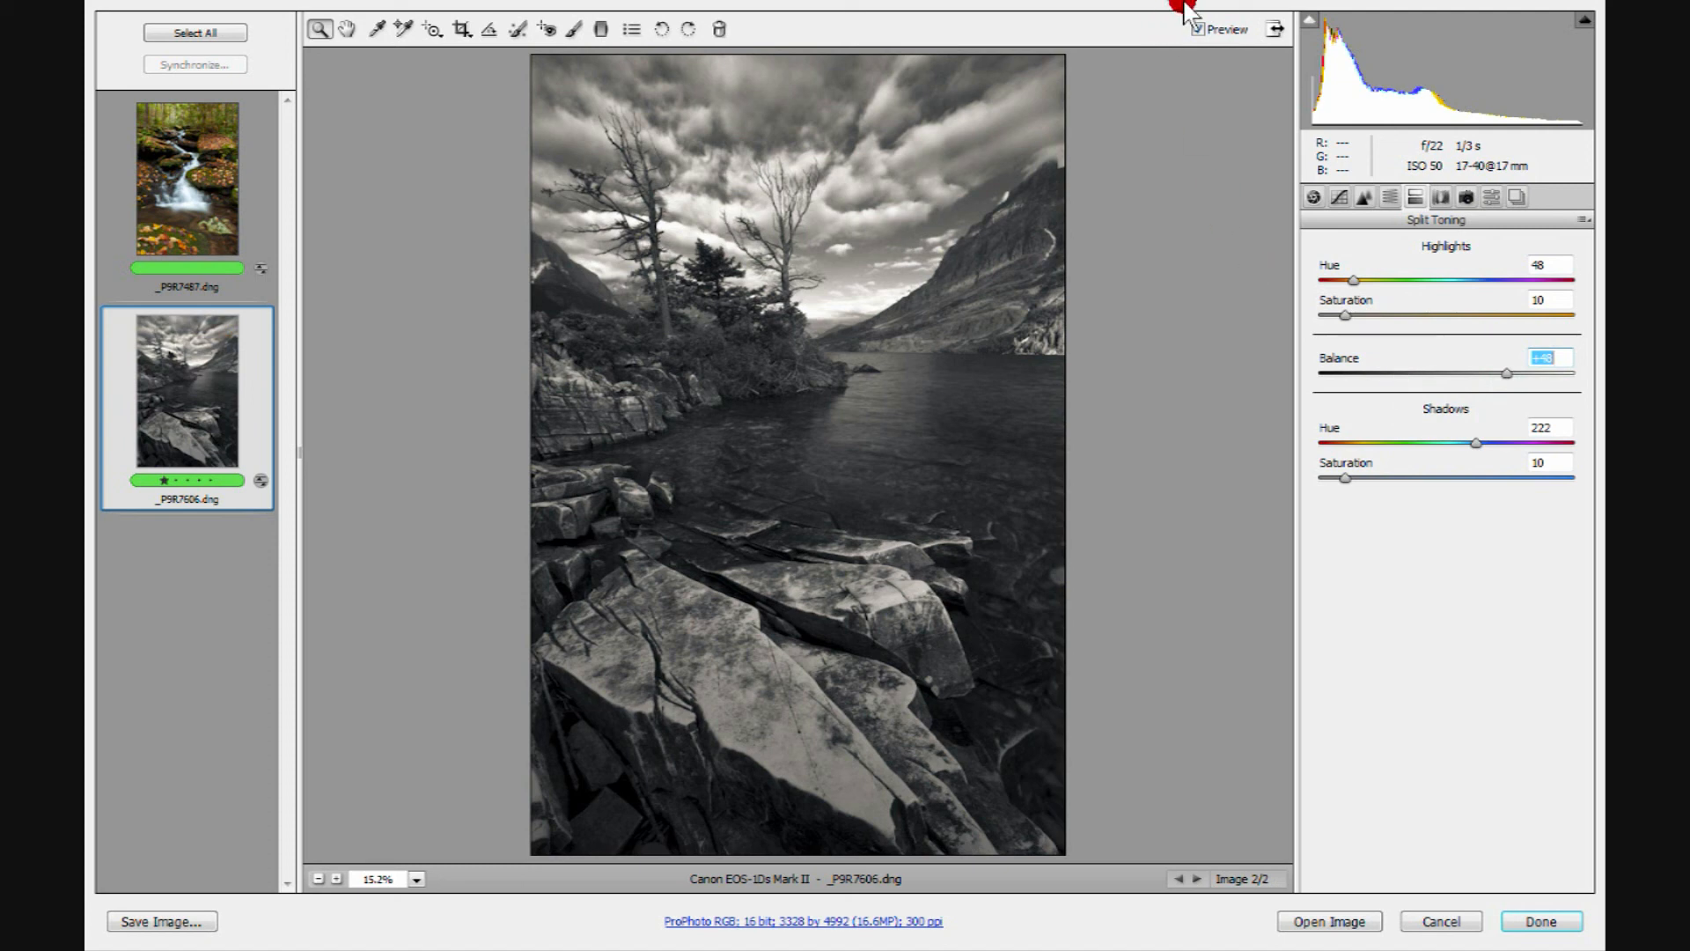
click(1192, 30)
click(1192, 30)
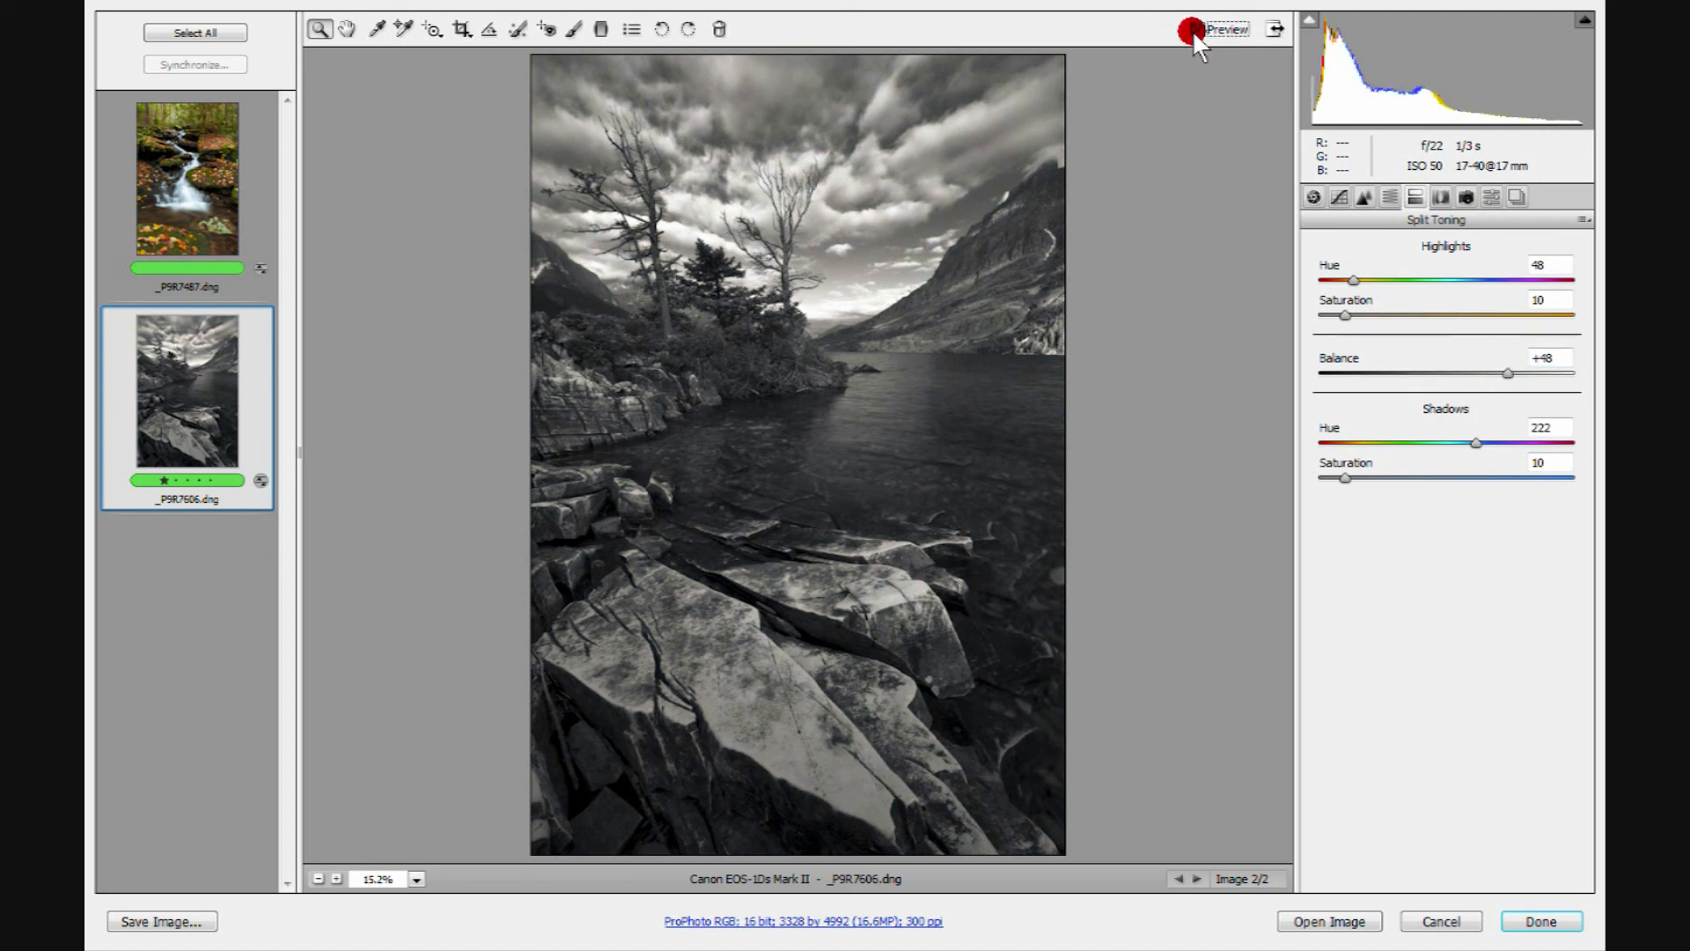